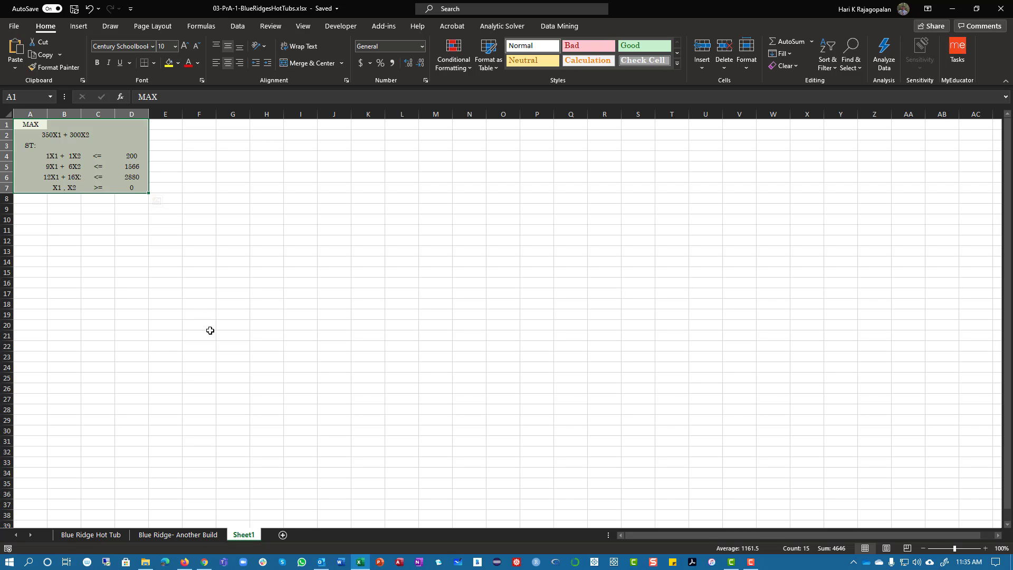
click(164, 304)
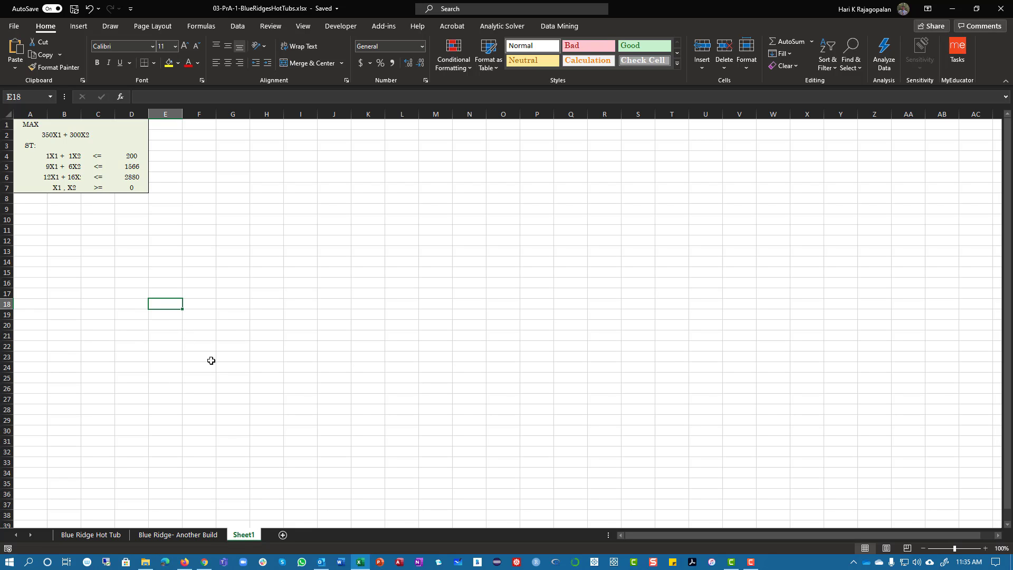
drag(23, 126, 146, 188)
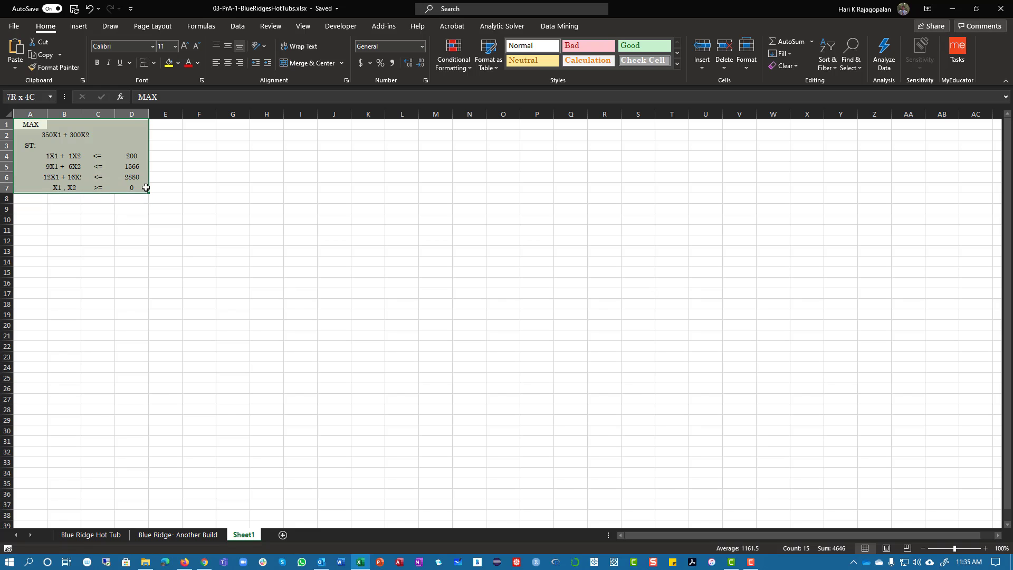
click(144, 281)
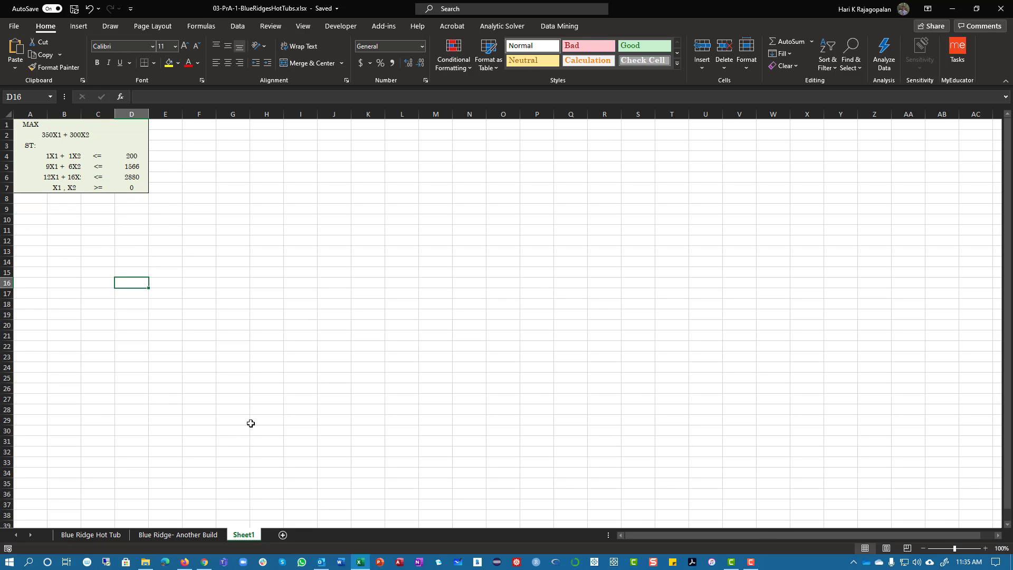
Enter the decision variable headings X1 in cell H1 and X2 in cell I1
click(274, 125)
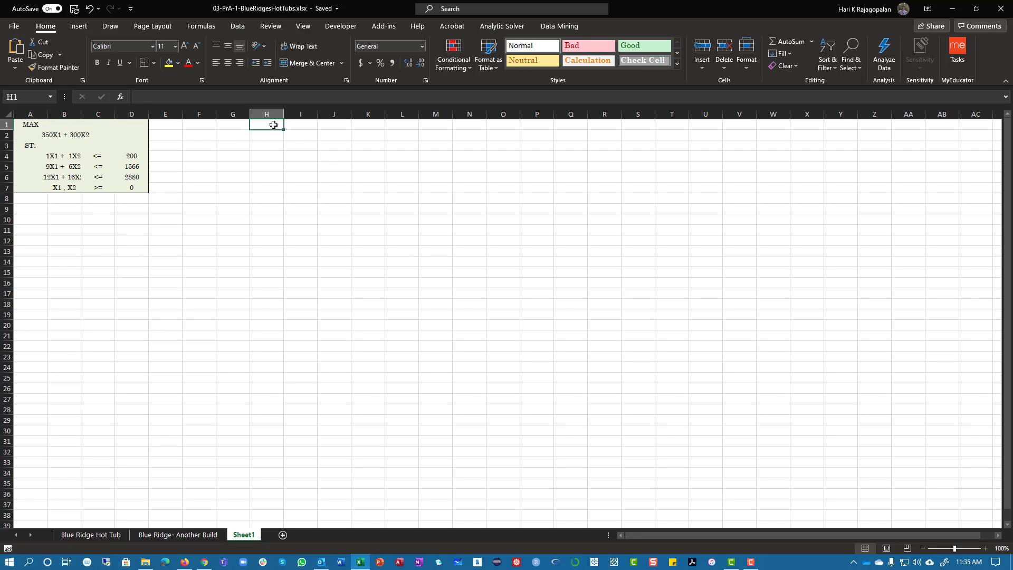
text(X1)
key(Tab)
text(X2)
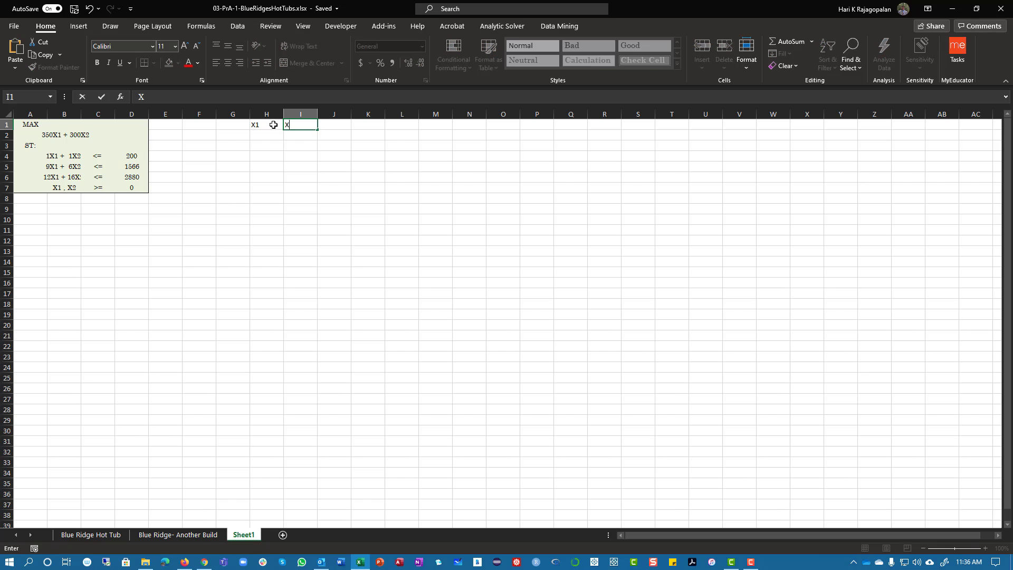
key(Down)
click(7, 116)
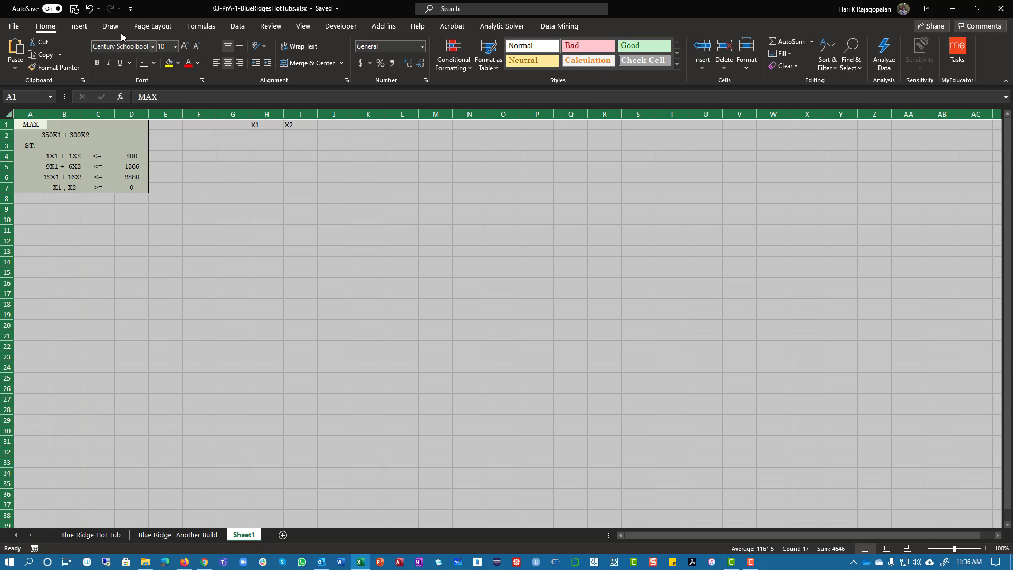
click(153, 46)
text(Century Schoolbook)
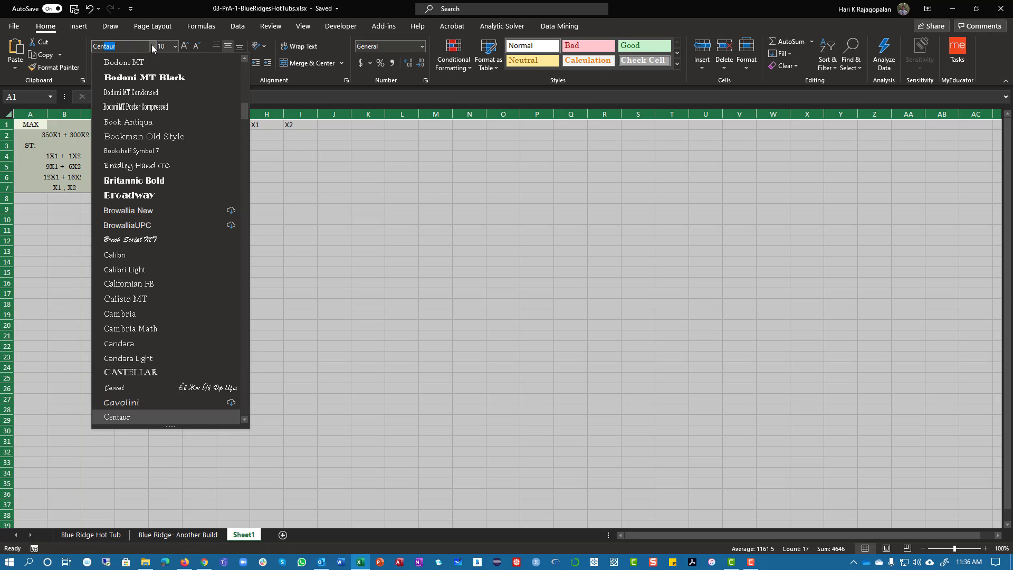
key(Tab)
Set the font of the X1 and X2 headings in H1:I1 to Century Schoolbook
click(259, 125)
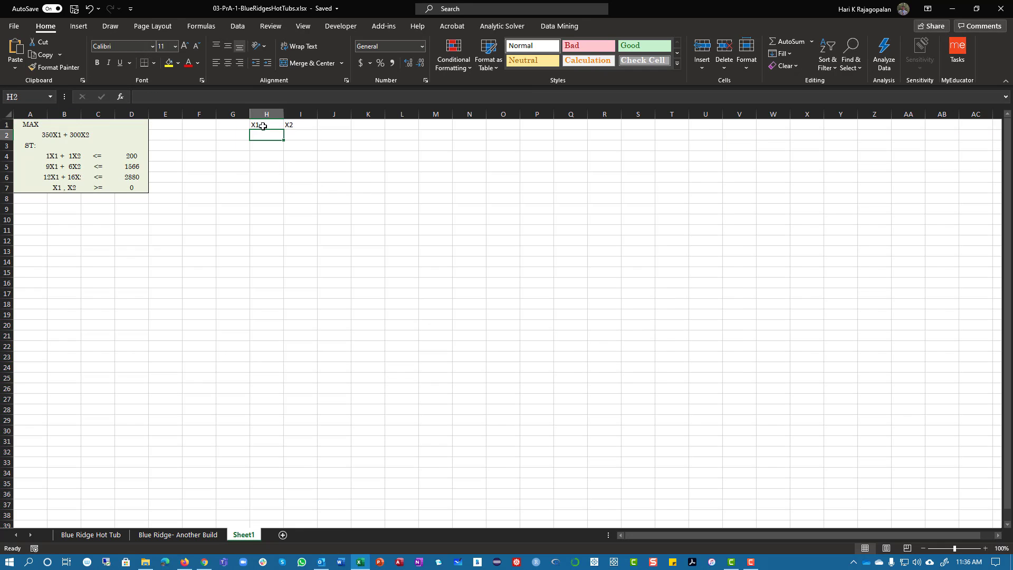
shift+click(287, 123)
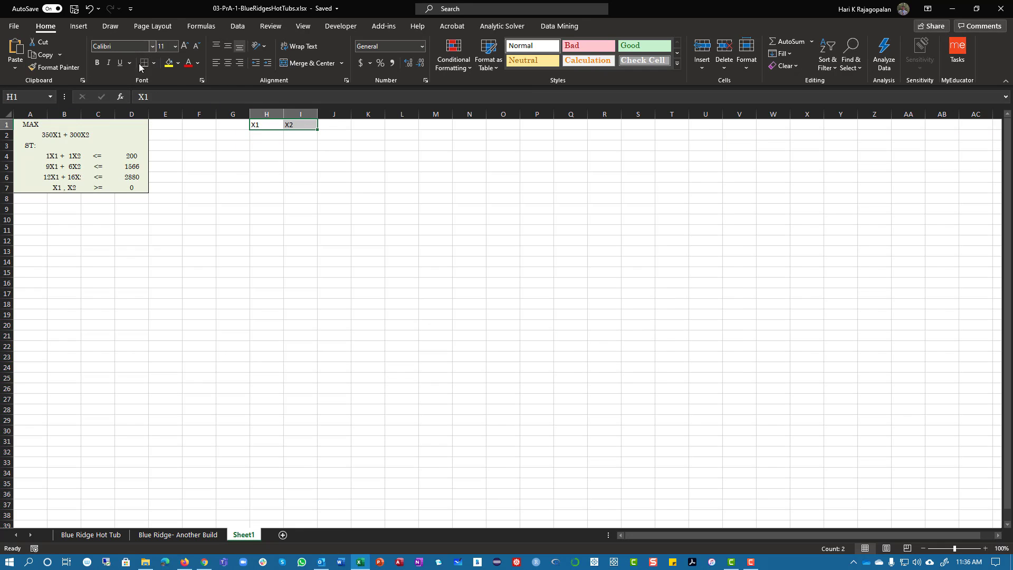
click(152, 47)
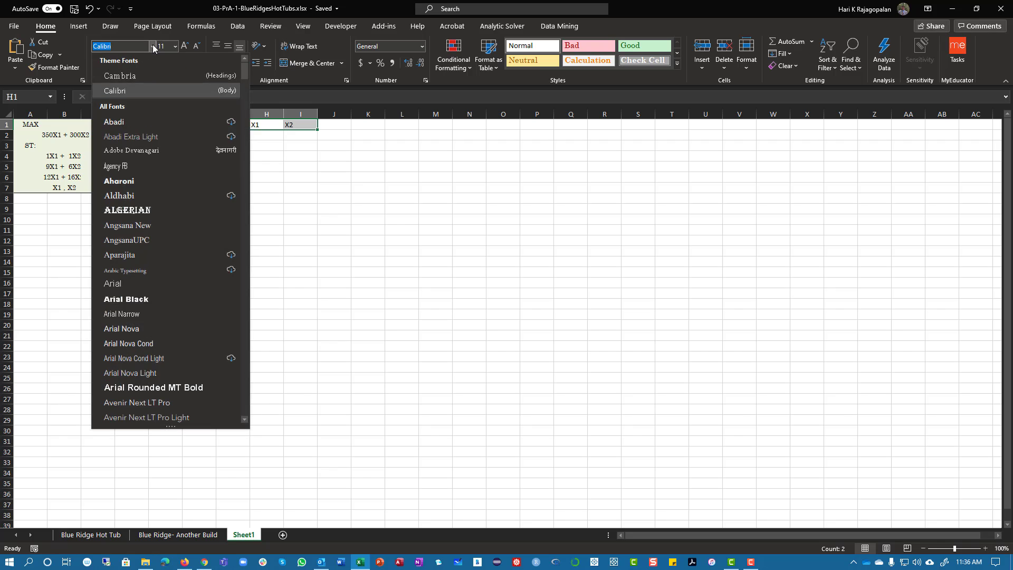
text(Centruy)
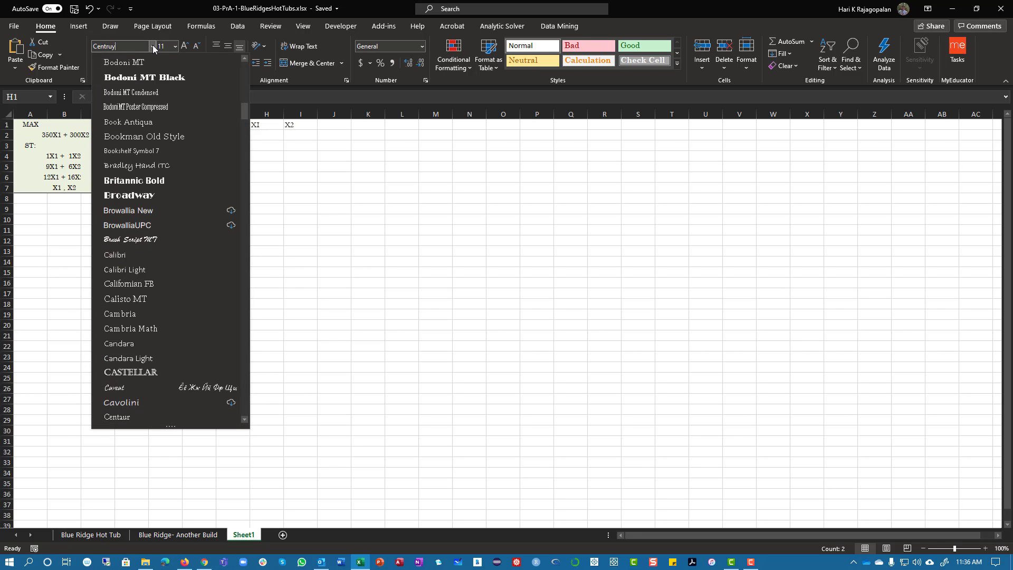
text(urys)
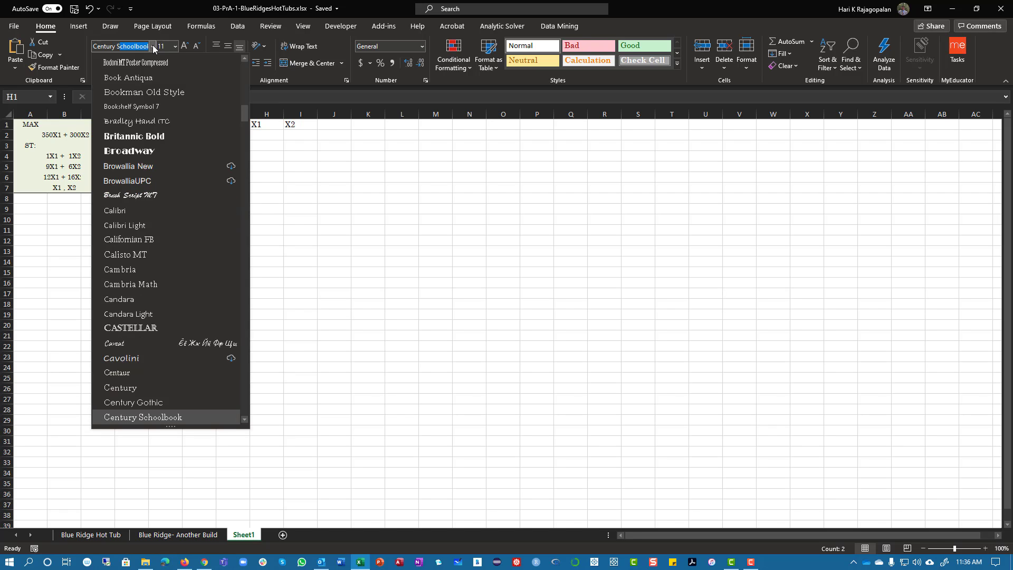
key(Return)
Fill cells H2:I2 beneath the X1 and X2 headings with yellow
click(233, 156)
click(257, 128)
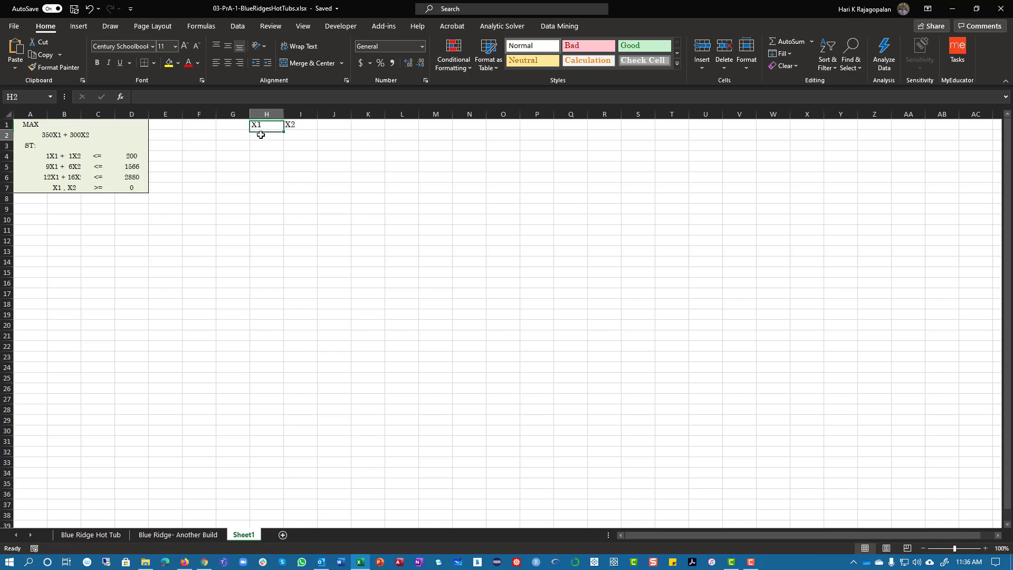
drag(260, 133, 301, 136)
click(169, 66)
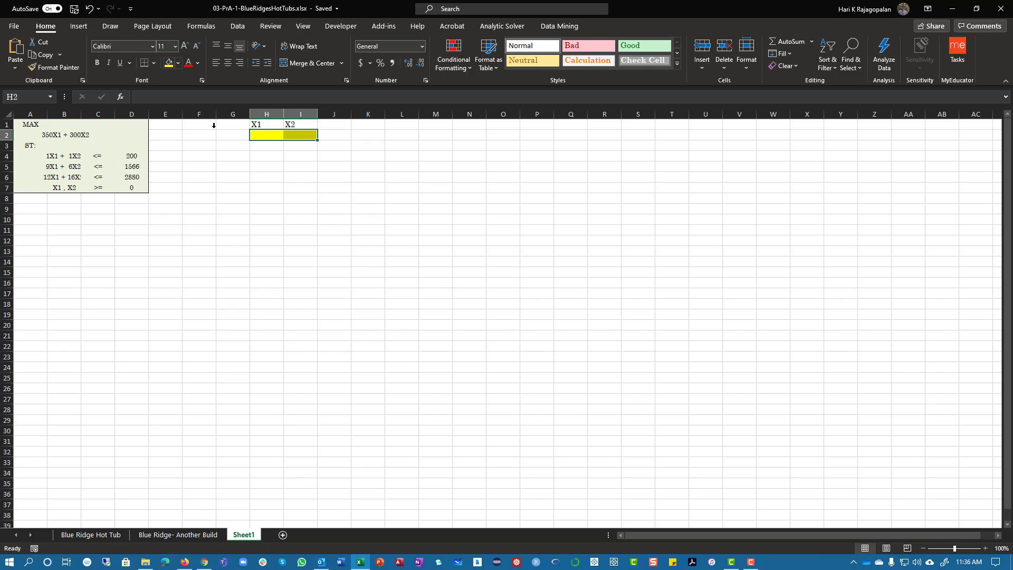
Center the contents of columns H through K horizontally
click(285, 260)
drag(266, 114, 375, 114)
click(228, 62)
click(339, 199)
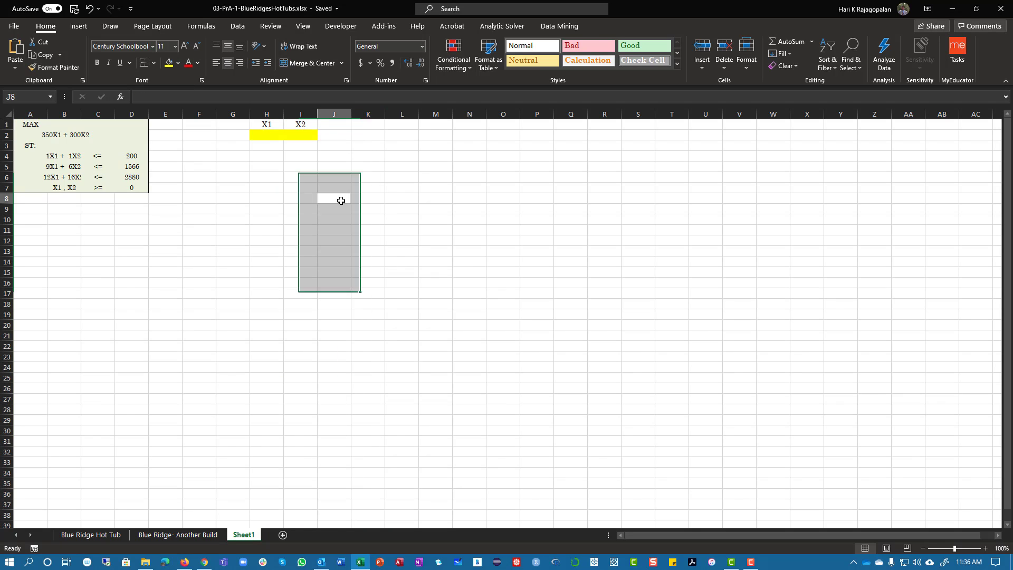
Change the fill of the decision variable cells H2:I2 to the lightest orange theme color
drag(268, 123, 739, 120)
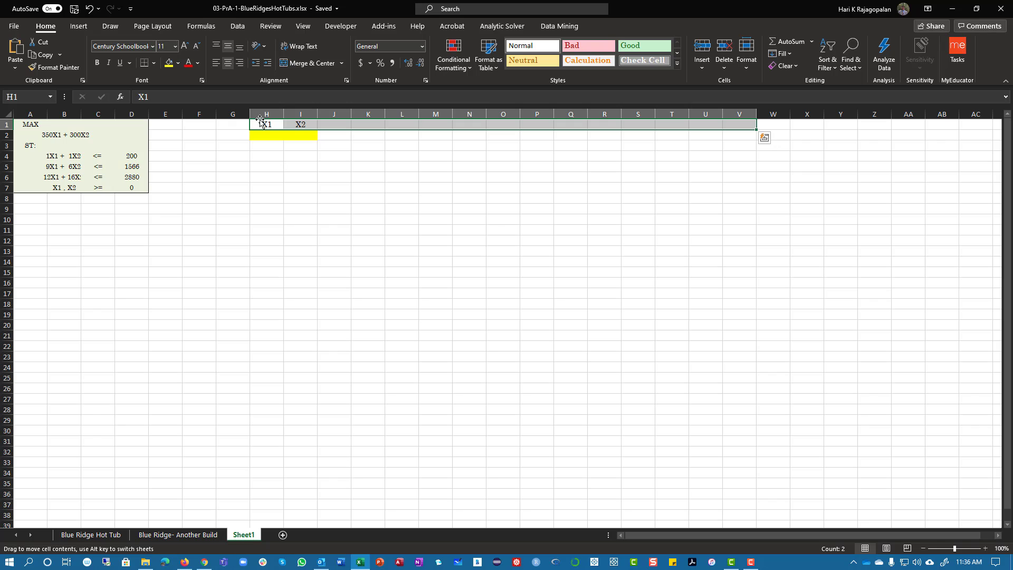
drag(263, 122, 297, 132)
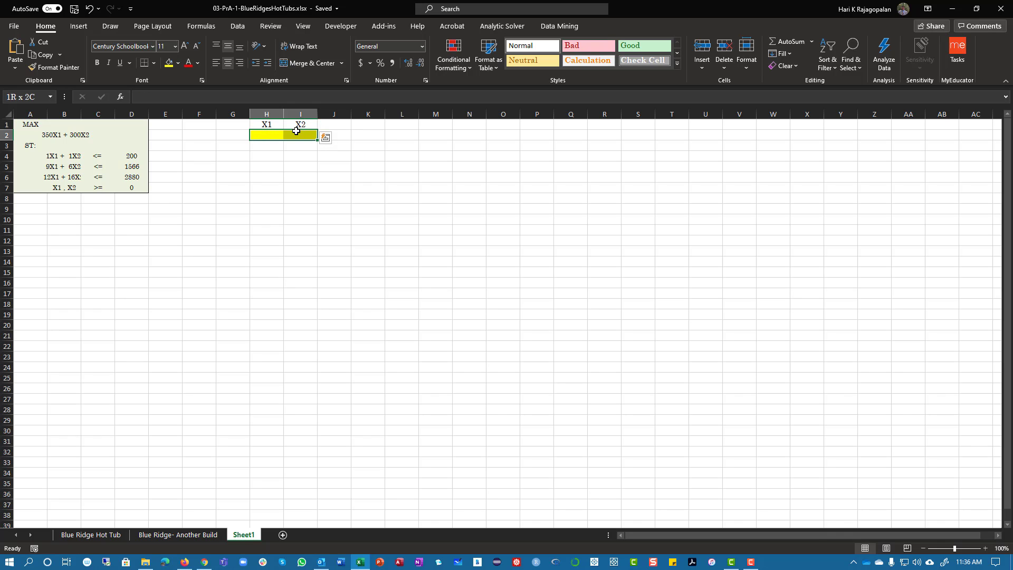
drag(296, 133, 296, 133)
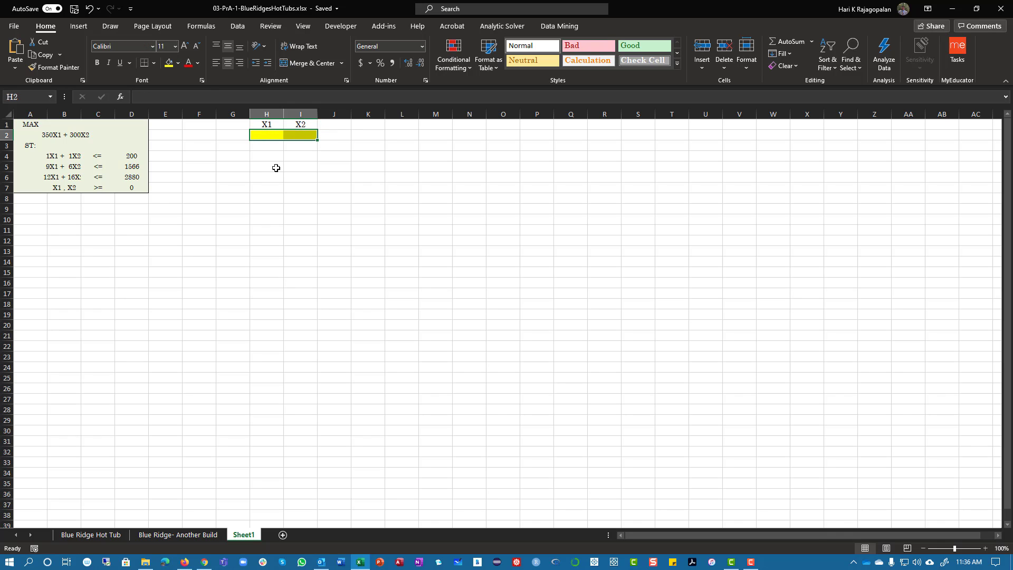
click(177, 63)
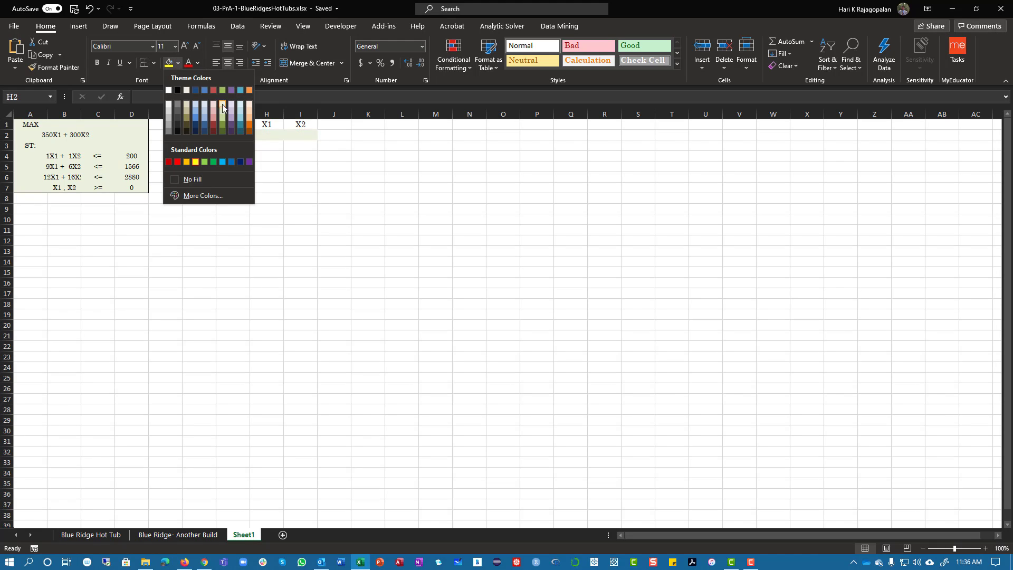
click(251, 105)
click(291, 172)
click(339, 132)
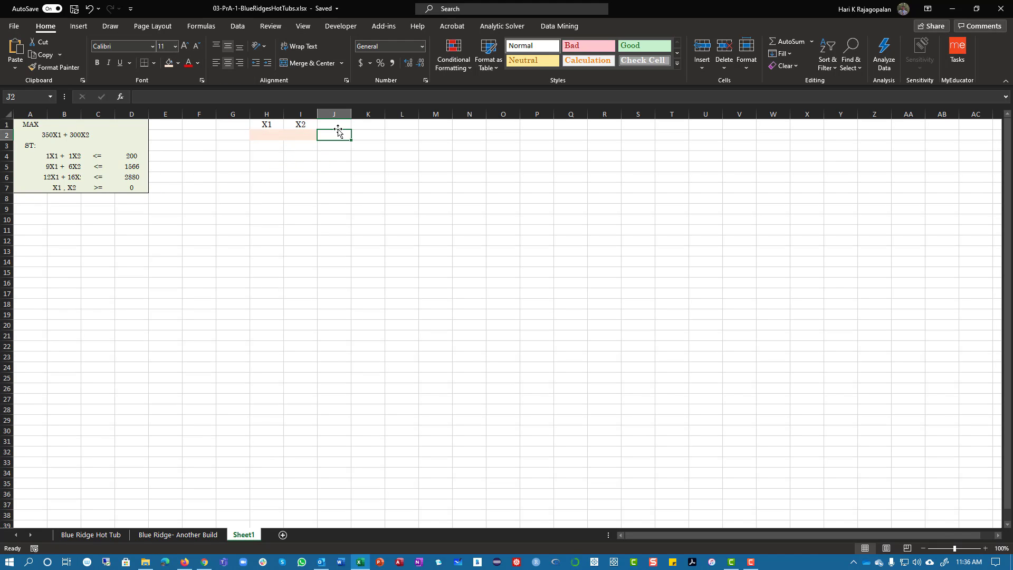
Label the decision variable row by entering DV in cell G2
click(233, 134)
text(DV)
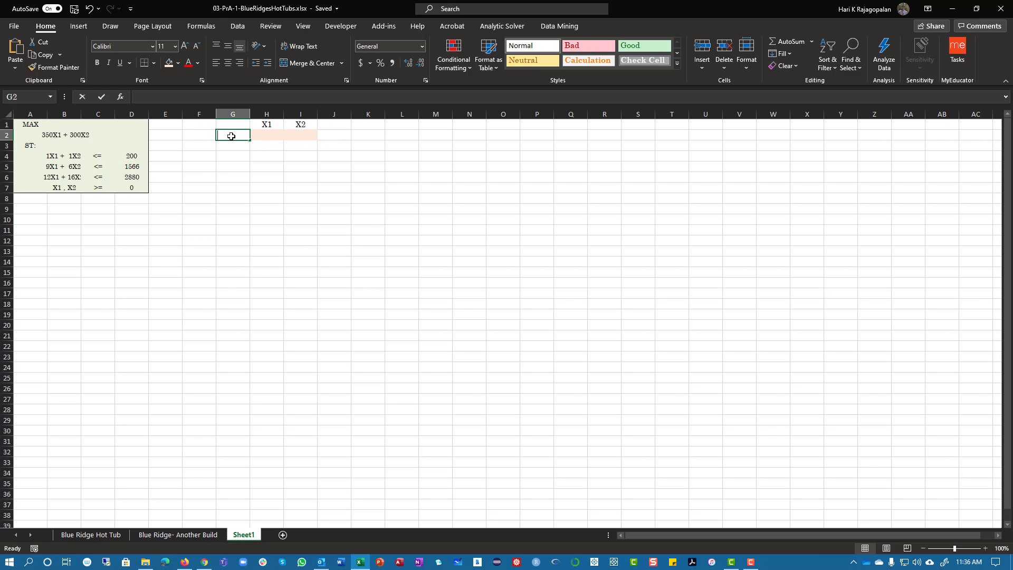
key(Return)
Enter the objective function coefficients 350 in cell H3 and 300 in cell I3
key(Right)
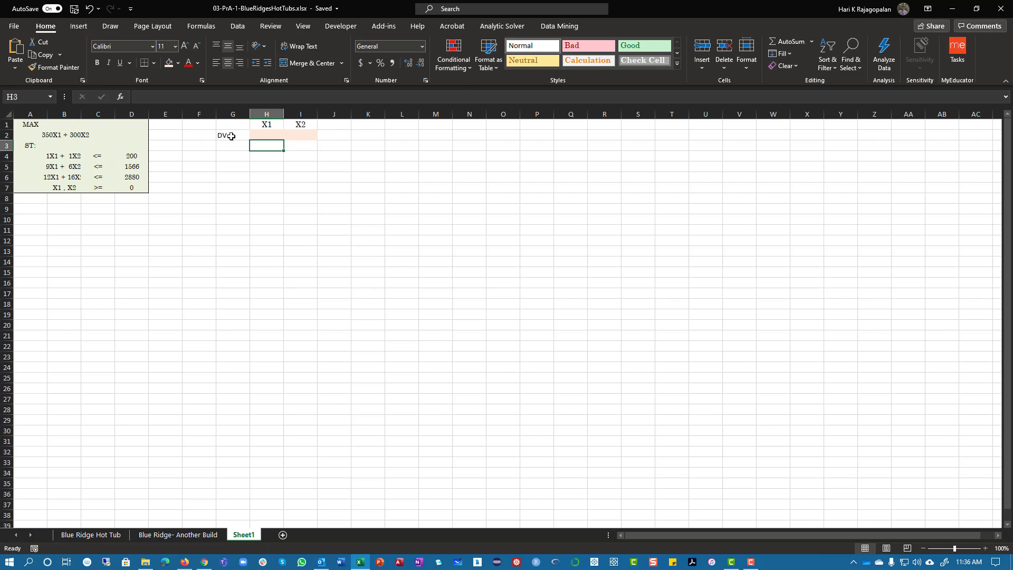
text(350)
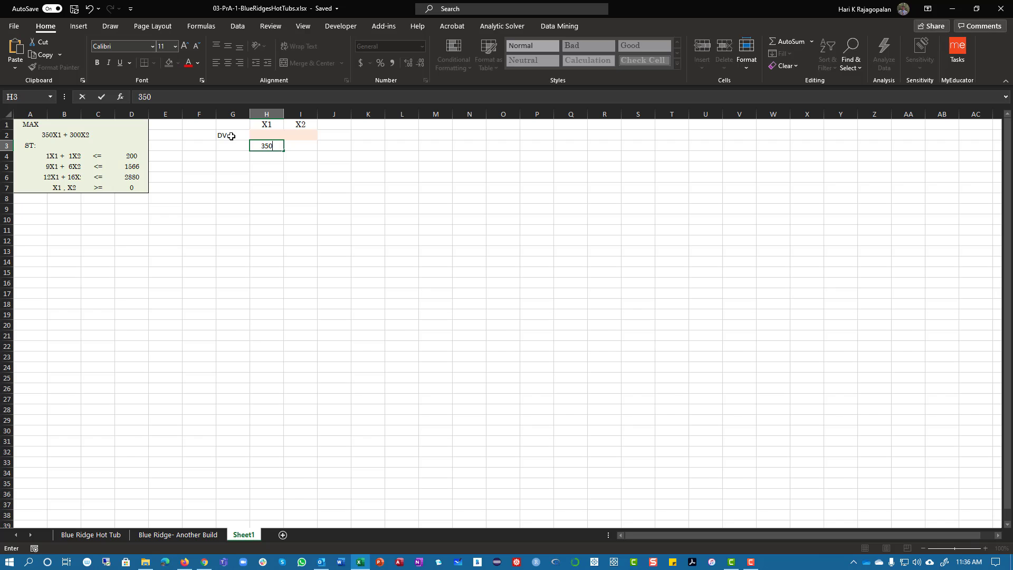
key(Tab)
text(30)
key(Left)
key(Left)
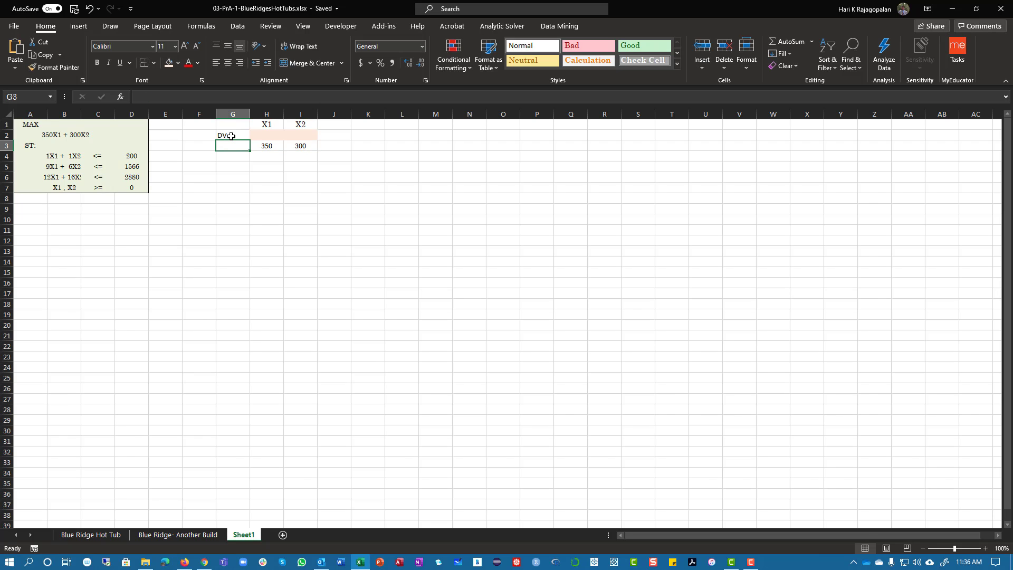
Label cell G3 as Obj. Coeff and fit the width of column G to its contents
text(Obj. Co)
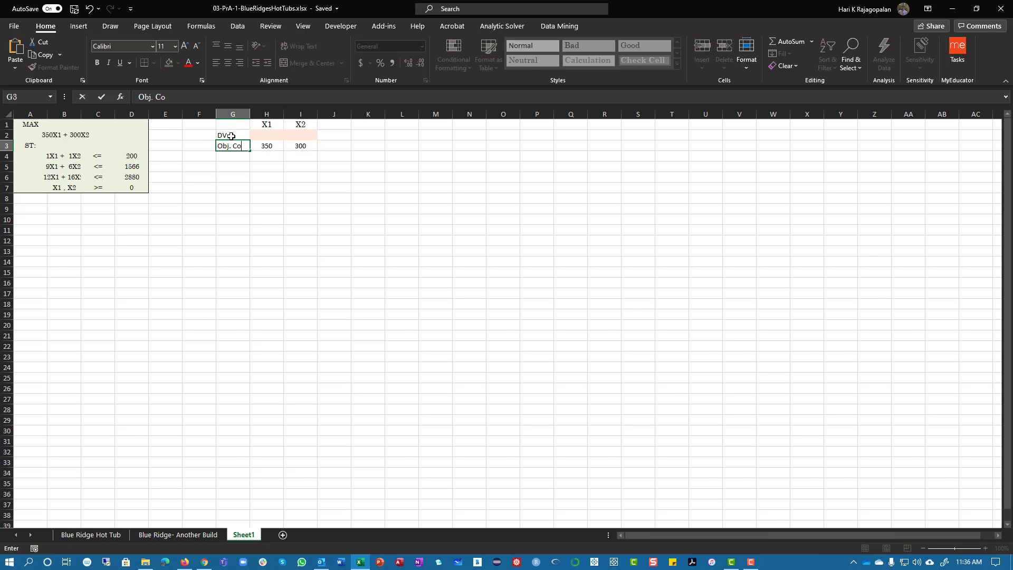
text(eff)
key(Return)
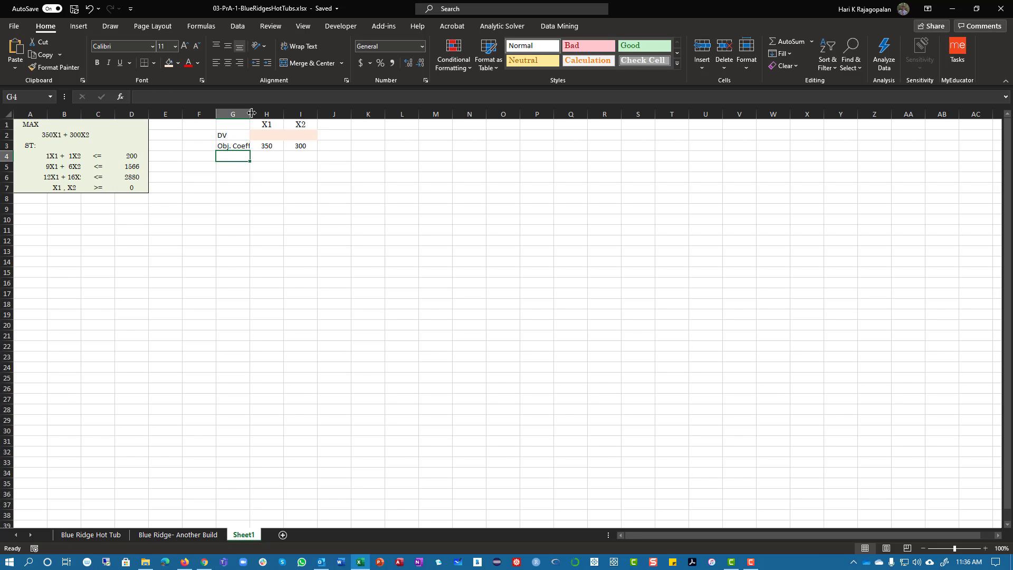
double_click(251, 113)
drag(226, 140, 316, 148)
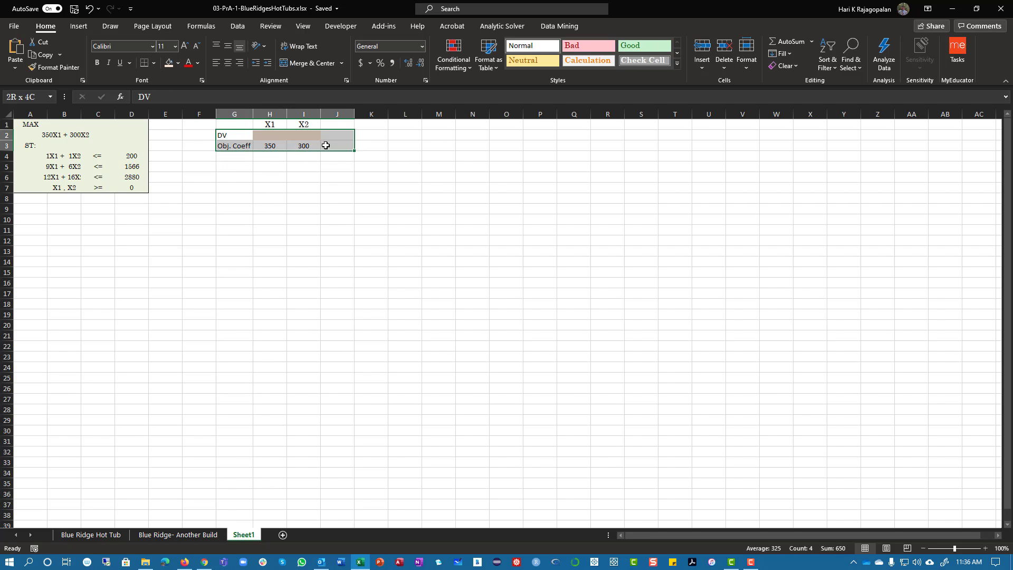
click(303, 156)
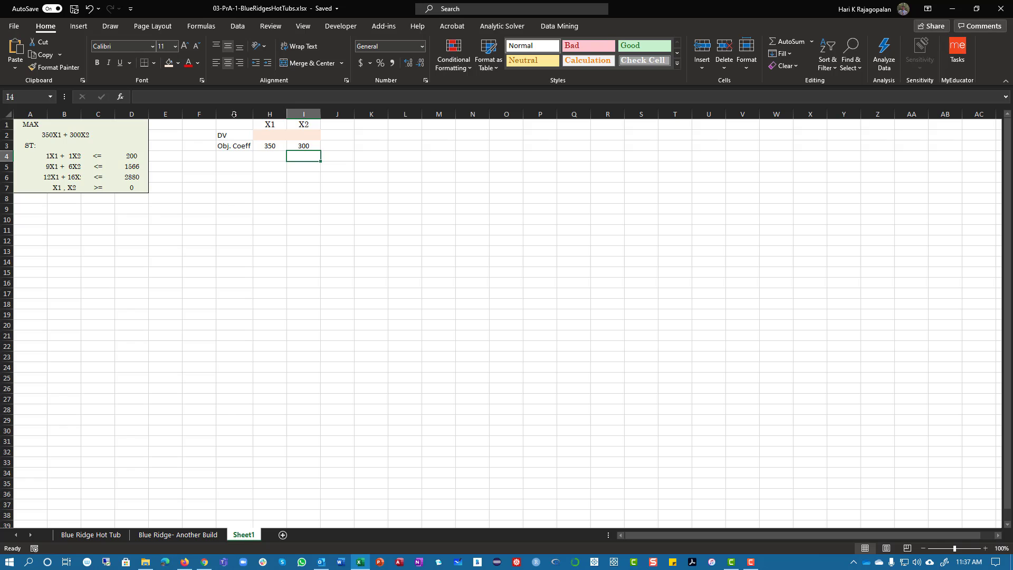
click(272, 156)
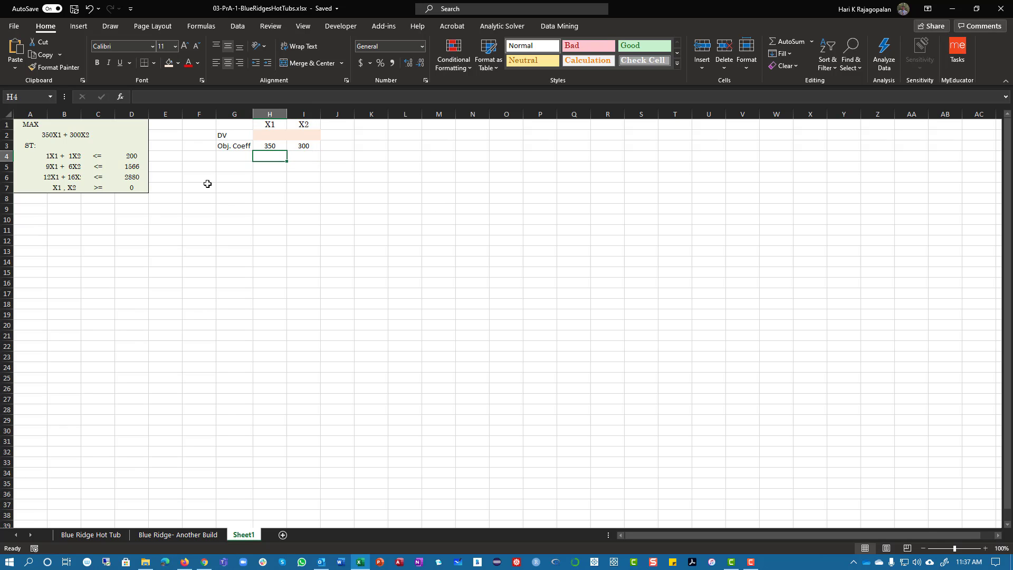
Enter the constraint row Pumps, 1, 1 in G4:I4 and fit the width of column B to the model's formulas
click(238, 156)
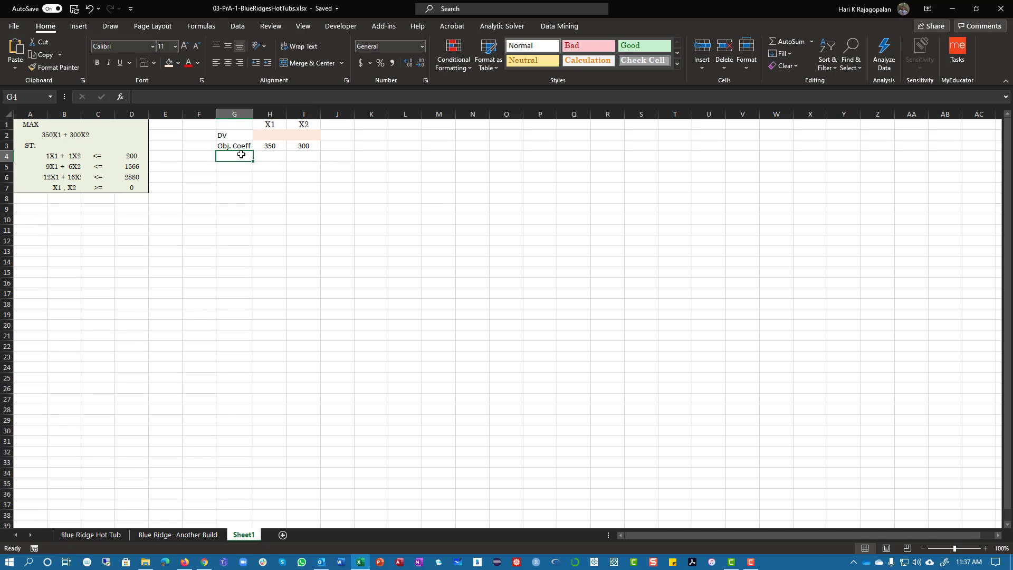
text(Pumps)
key(Tab)
text(1)
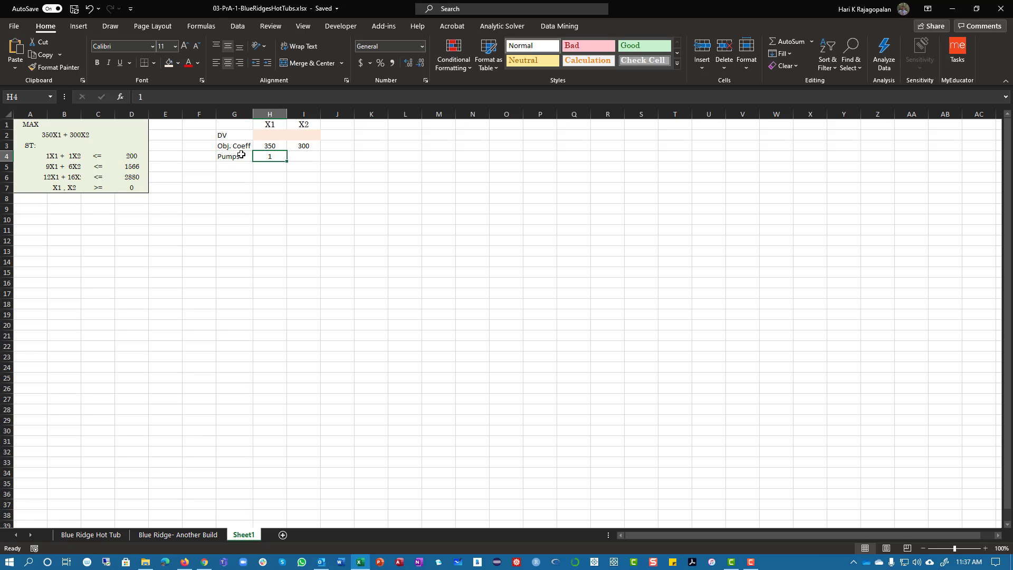
key(Tab)
text(1)
key(Return)
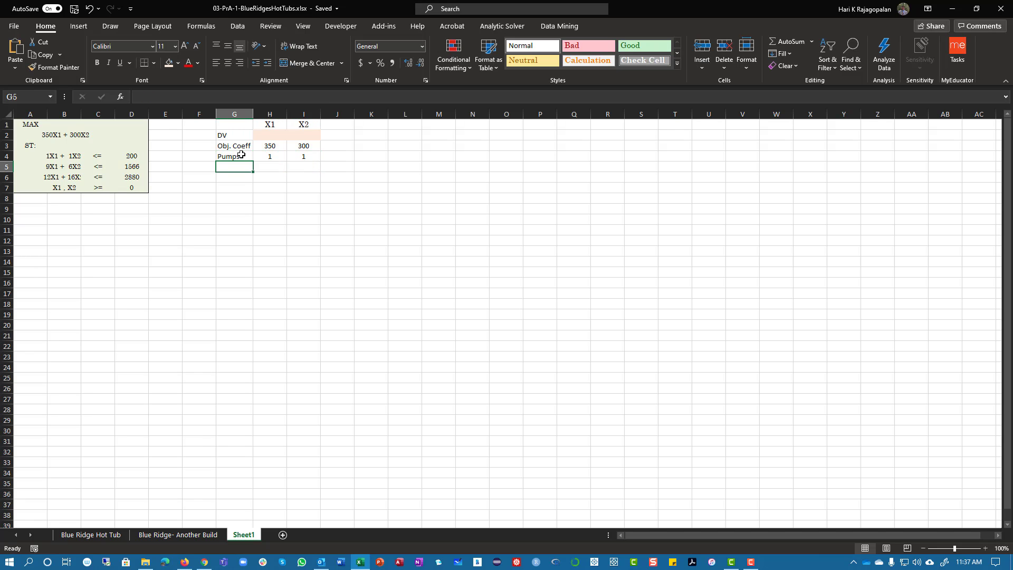
double_click(81, 114)
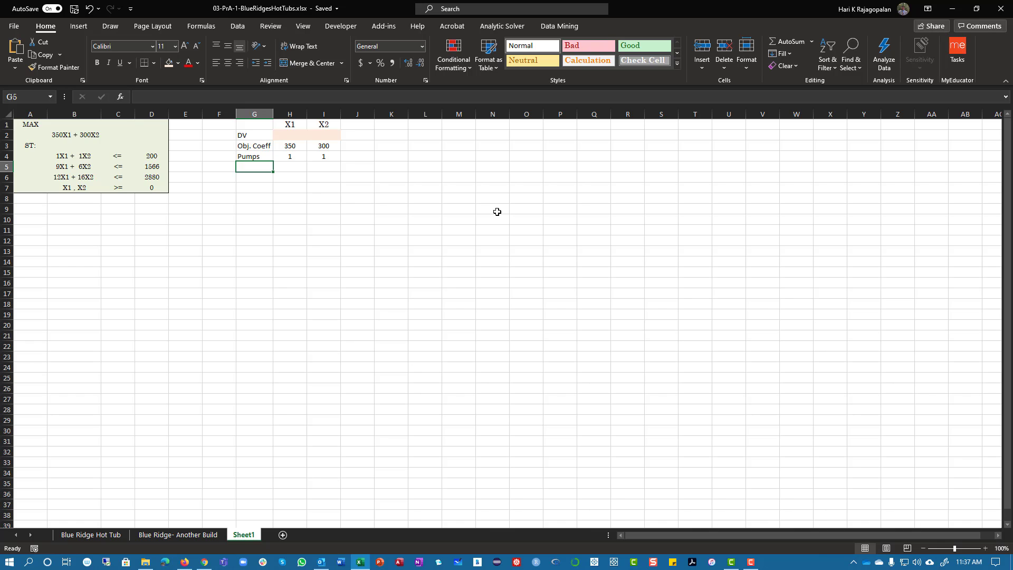
Enter the constraint row Labor hours, 9, 6 in cells G5:I5
text(Labor hours)
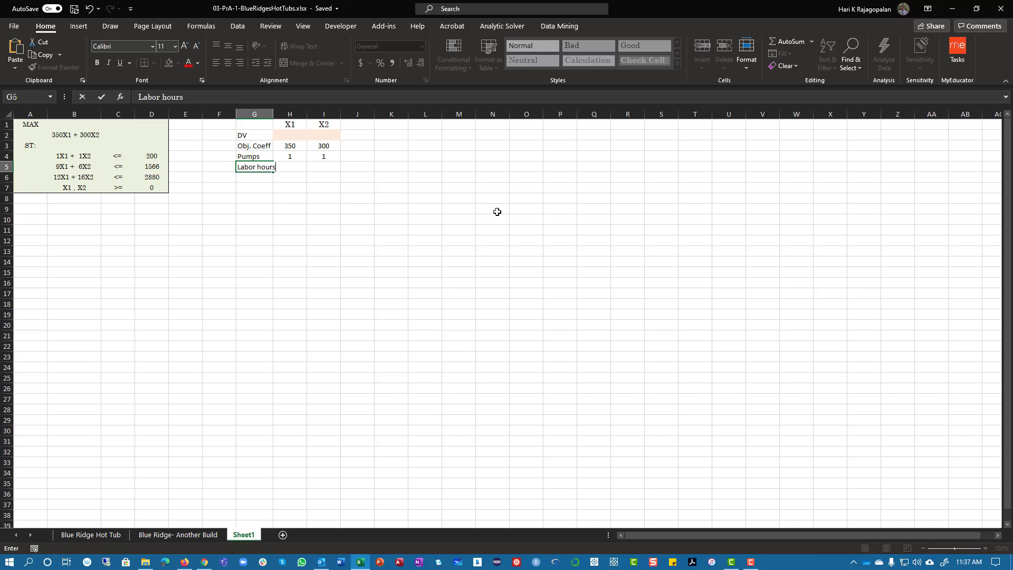
key(Tab)
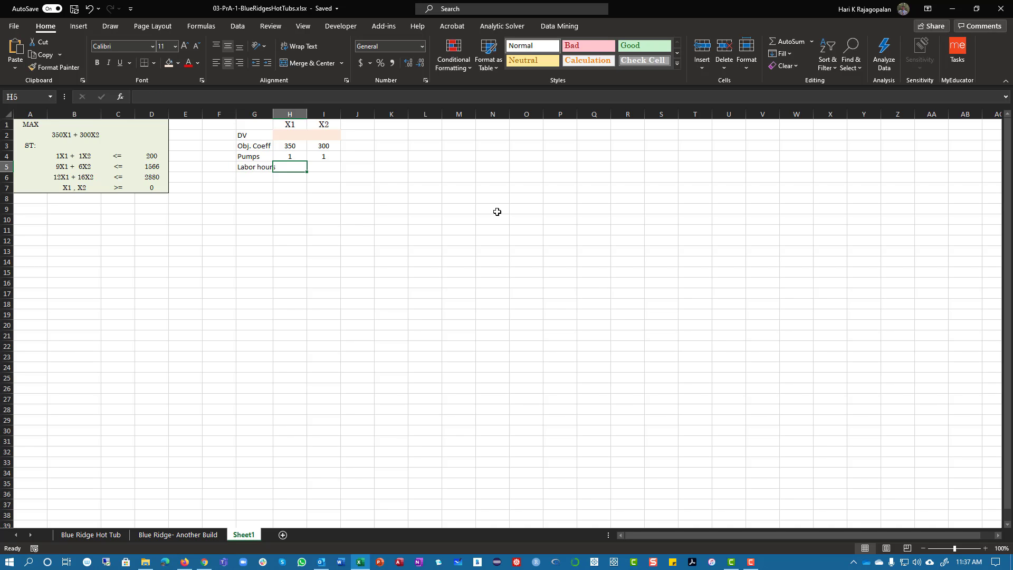
text(9)
key(Tab)
text(6)
key(Tab)
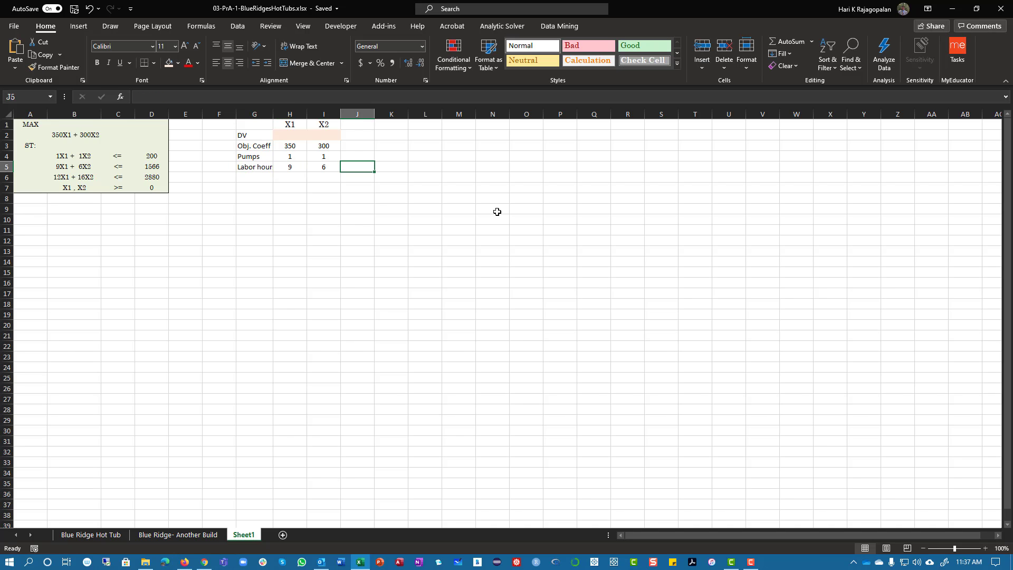
drag(65, 166, 152, 167)
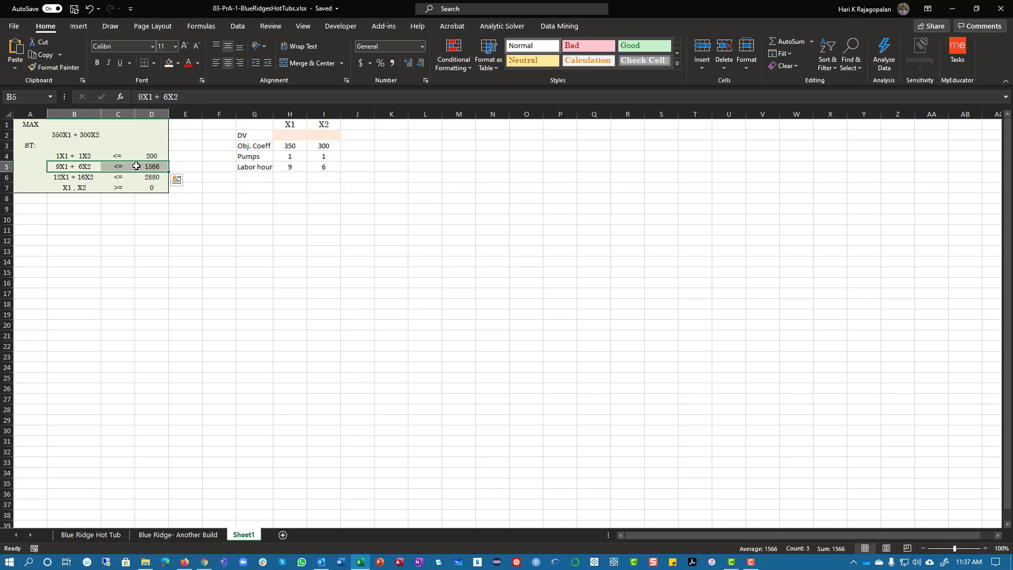
Enter the constraint row Tubing, 12, 16 in cells G6:I6
click(255, 178)
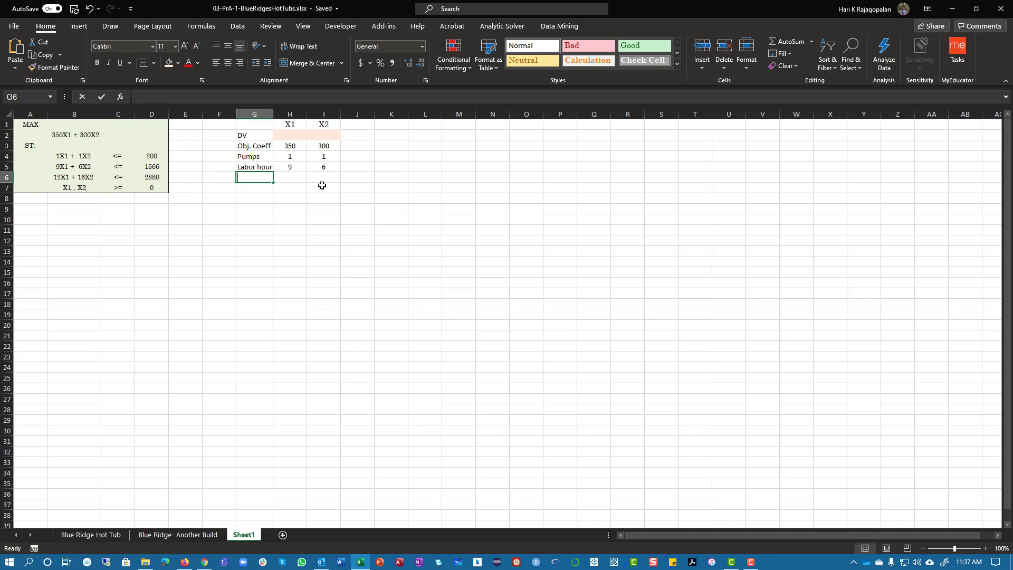
text(Tubing)
key(Tab)
text(12)
key(Tab)
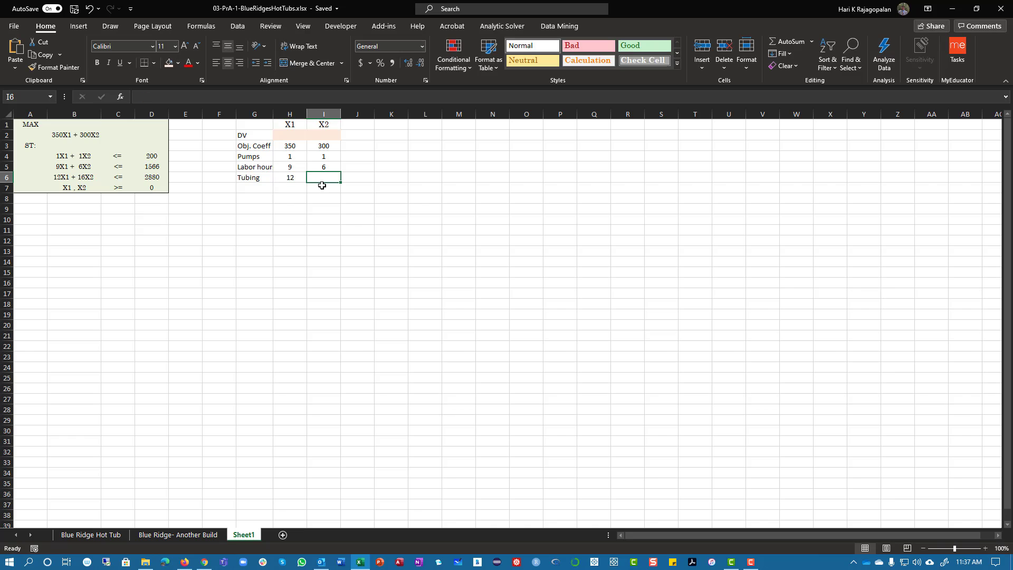
text(16)
key(Tab)
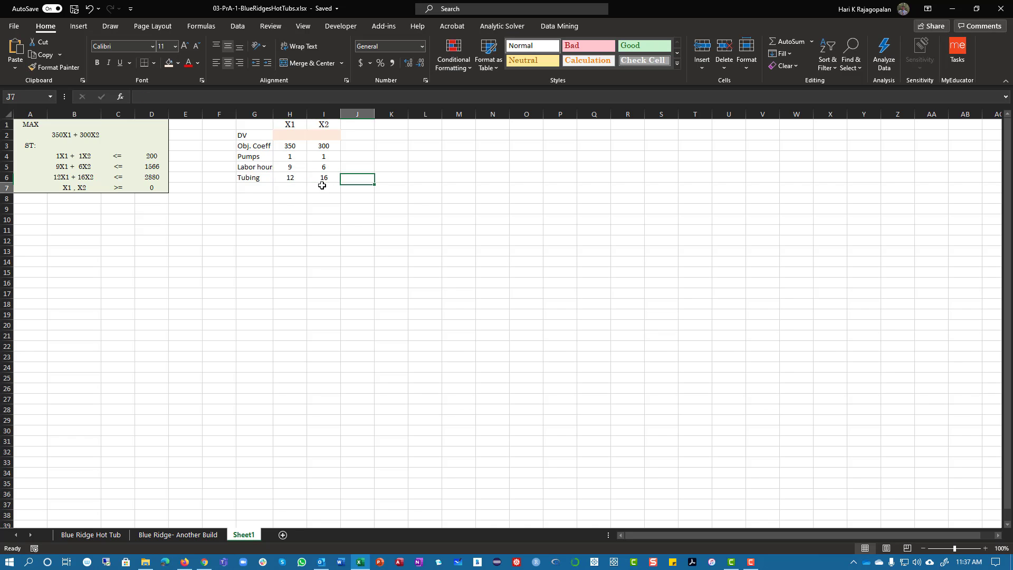
click(323, 182)
click(62, 186)
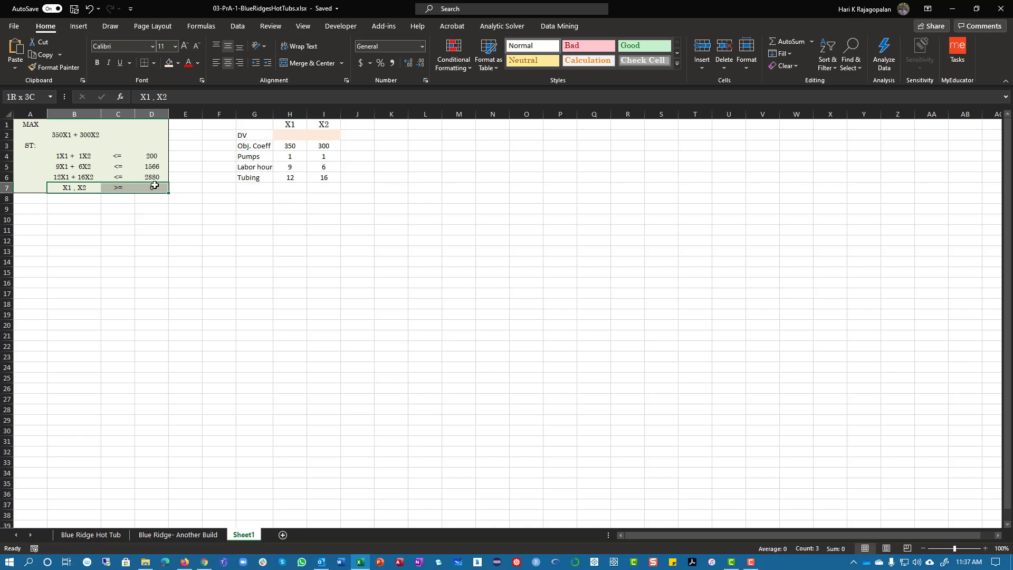
click(183, 219)
Format columns F through N in Century Schoolbook at font size 10
drag(220, 123, 496, 523)
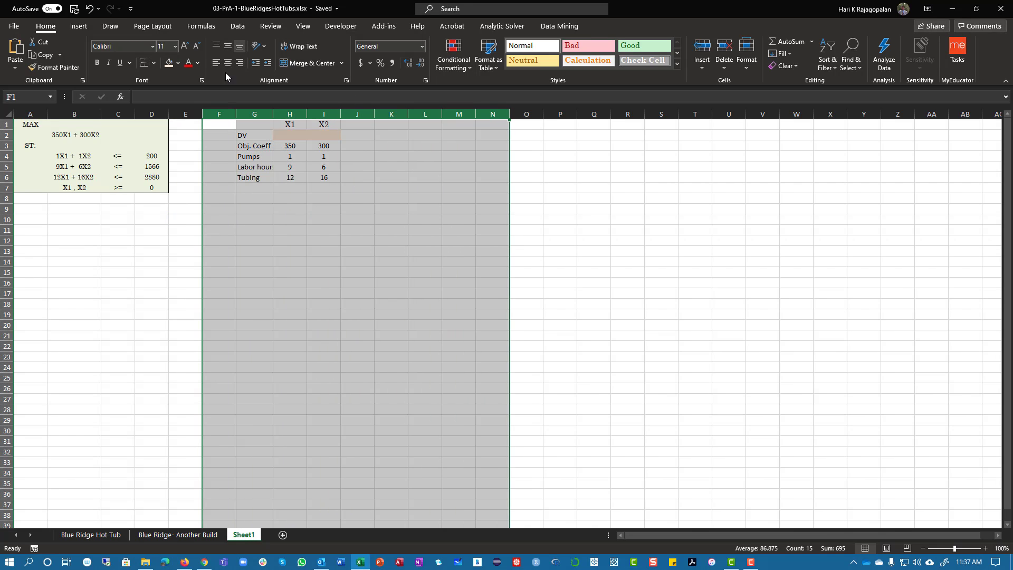
click(174, 46)
click(167, 84)
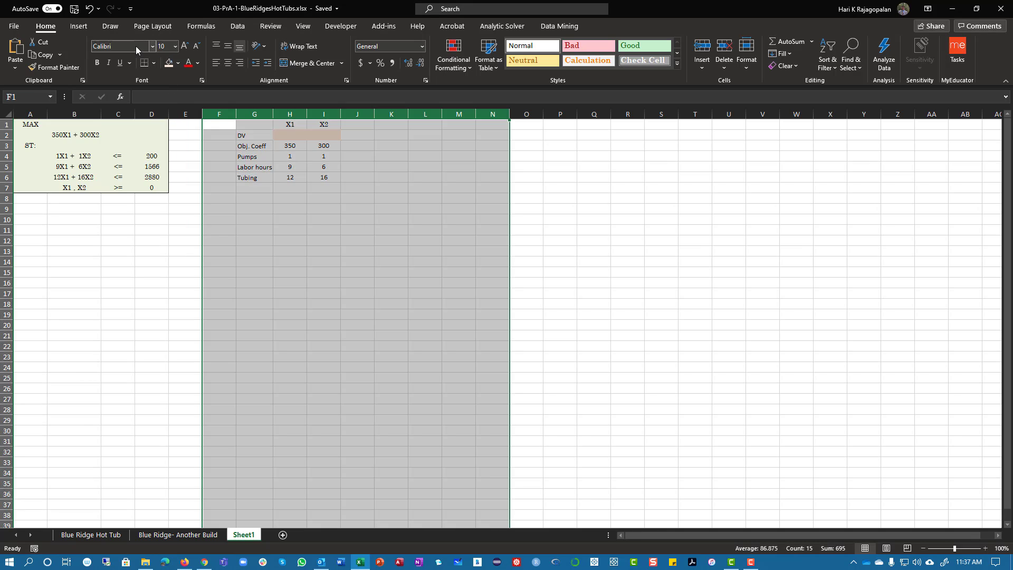
click(135, 46)
text(Century Schoolbook)
key(Return)
drag(305, 339, 309, 343)
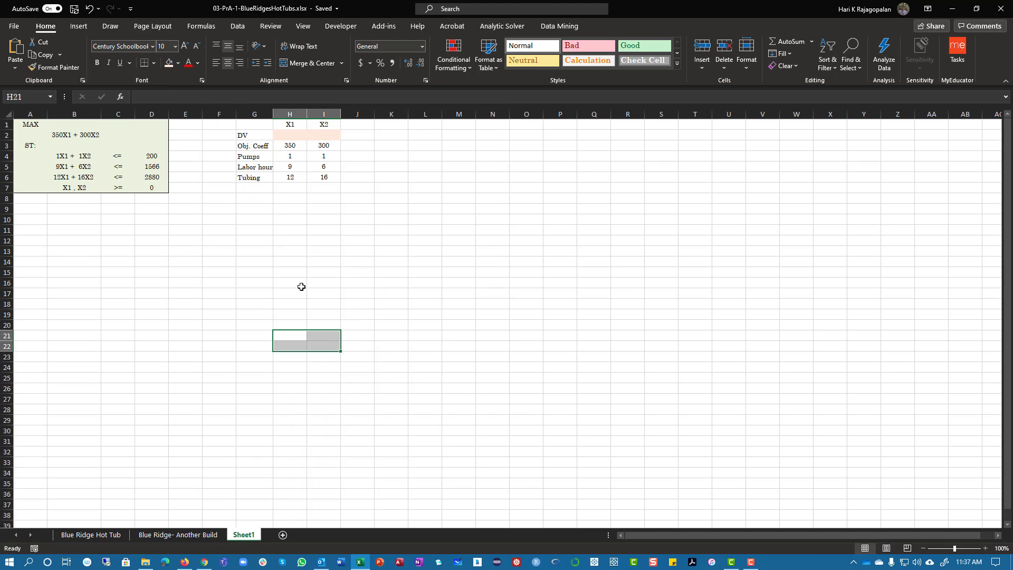
Fill the objective coefficient cells H3:I3 with light blue
click(362, 134)
drag(294, 142, 323, 146)
click(178, 63)
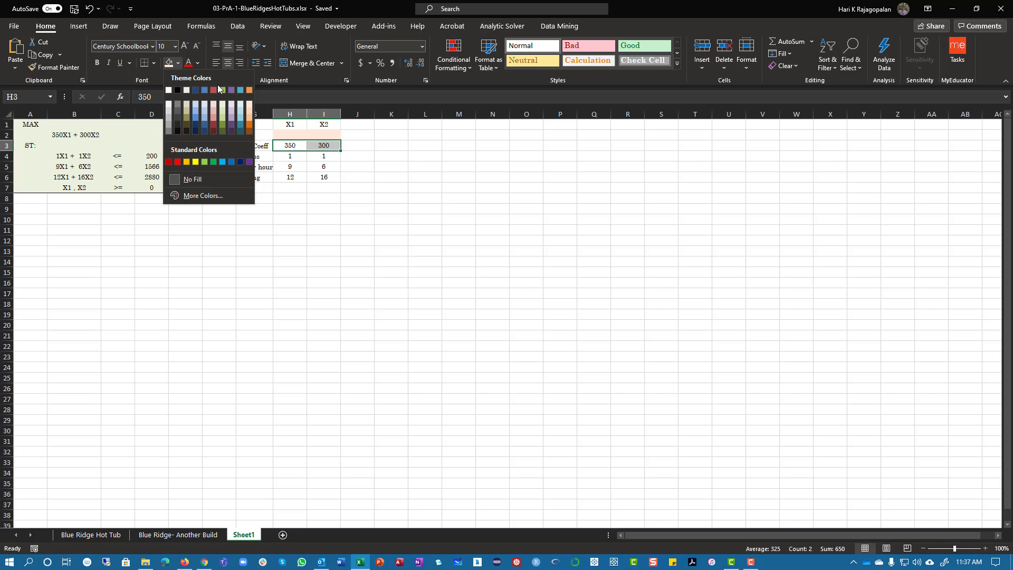
click(242, 105)
Fill the constraint coefficient cells H4:I6 with light green
drag(292, 157, 320, 178)
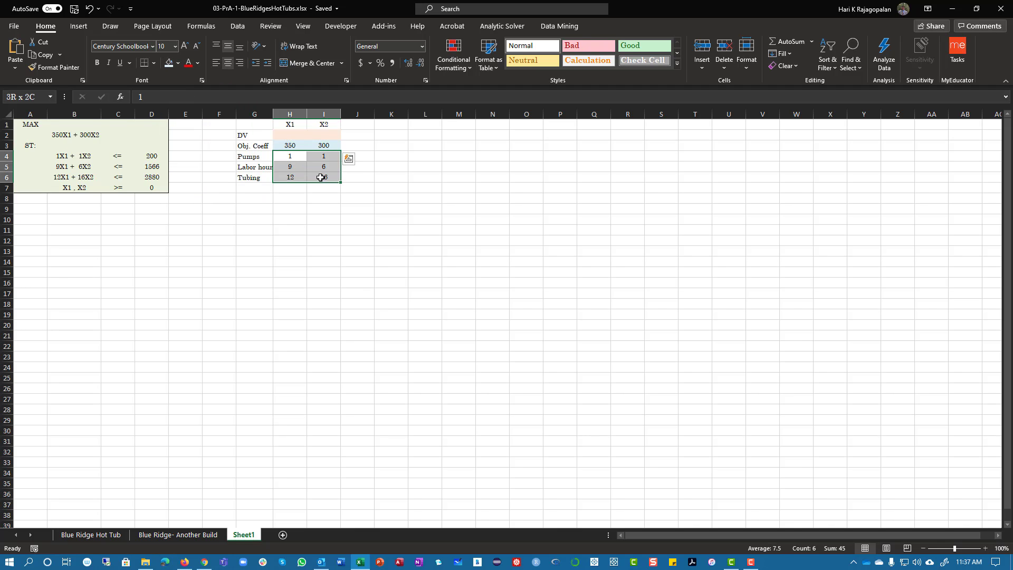
click(178, 62)
click(221, 104)
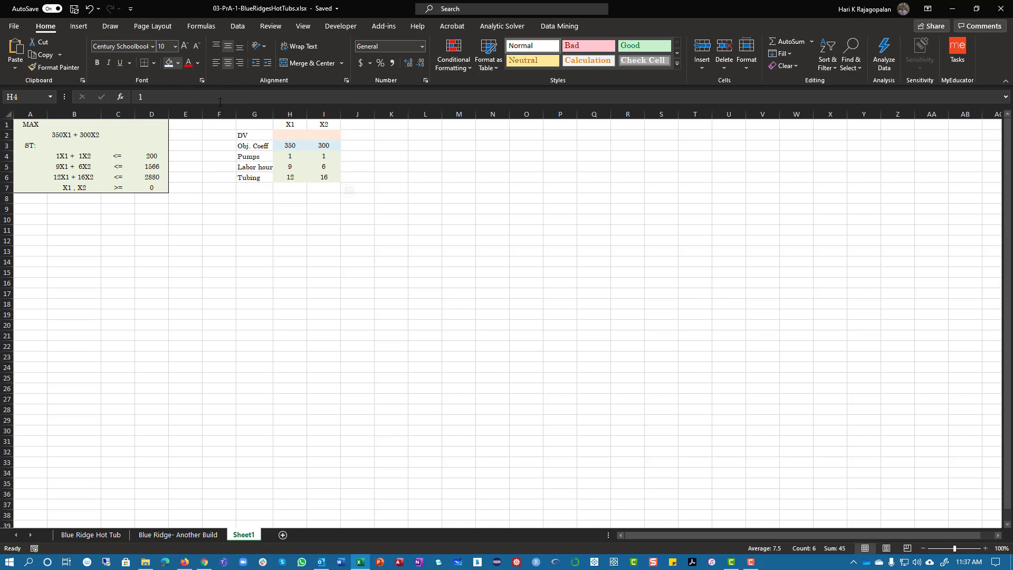
drag(285, 157, 314, 180)
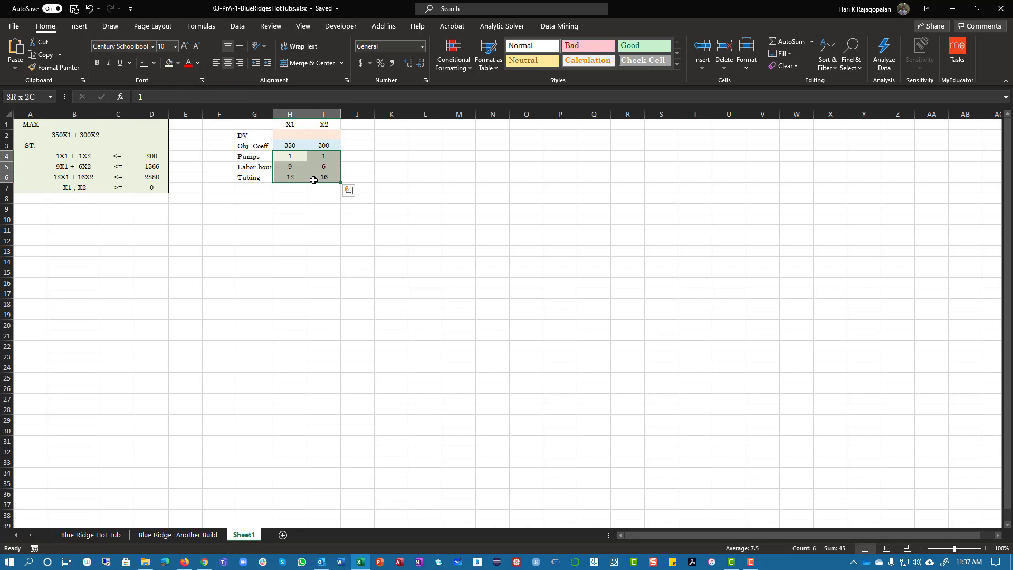
Enter the constraint sign <= in each of the cells K4, K5 and K6
click(358, 143)
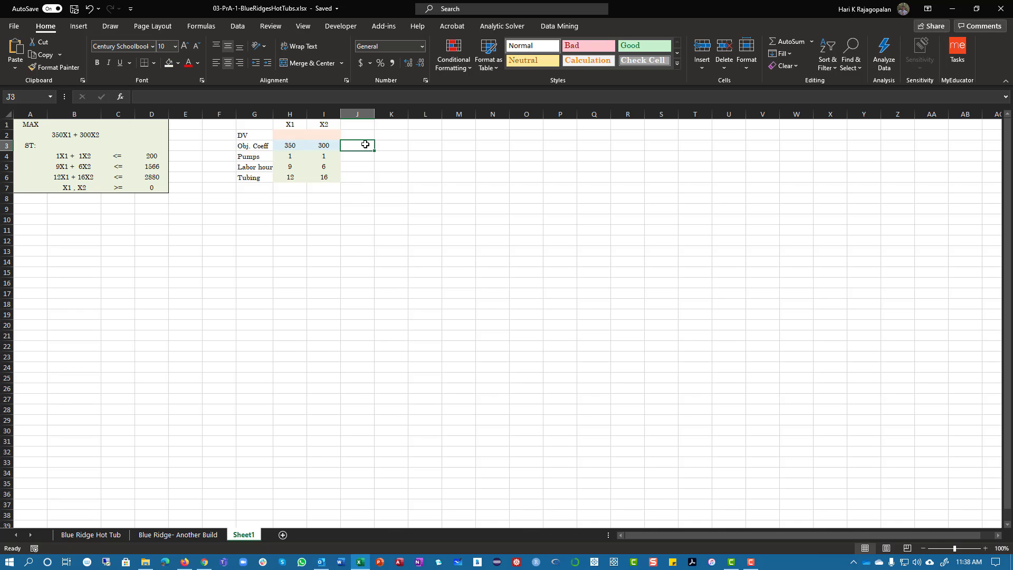
click(383, 158)
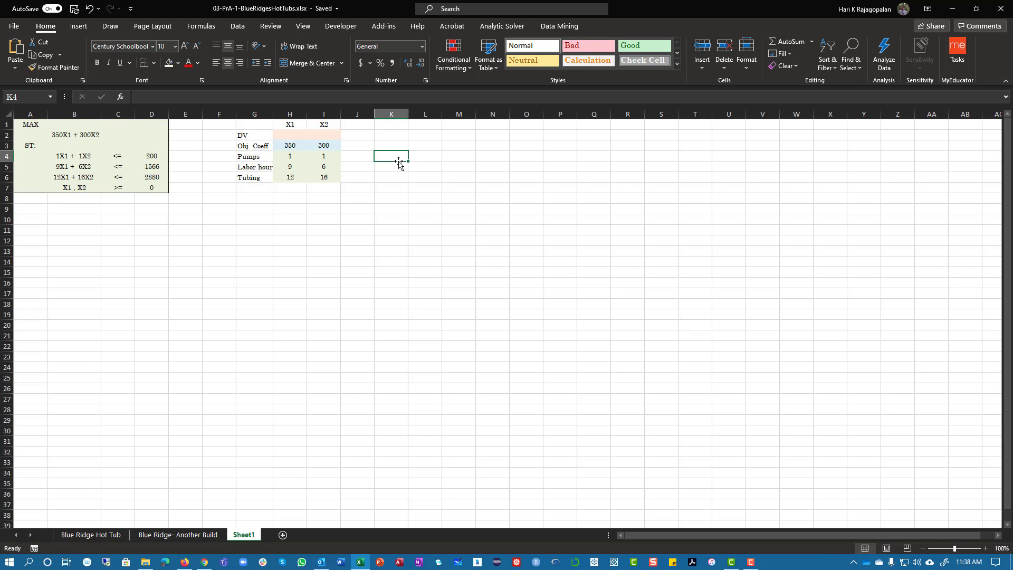
text(<=)
key(Return)
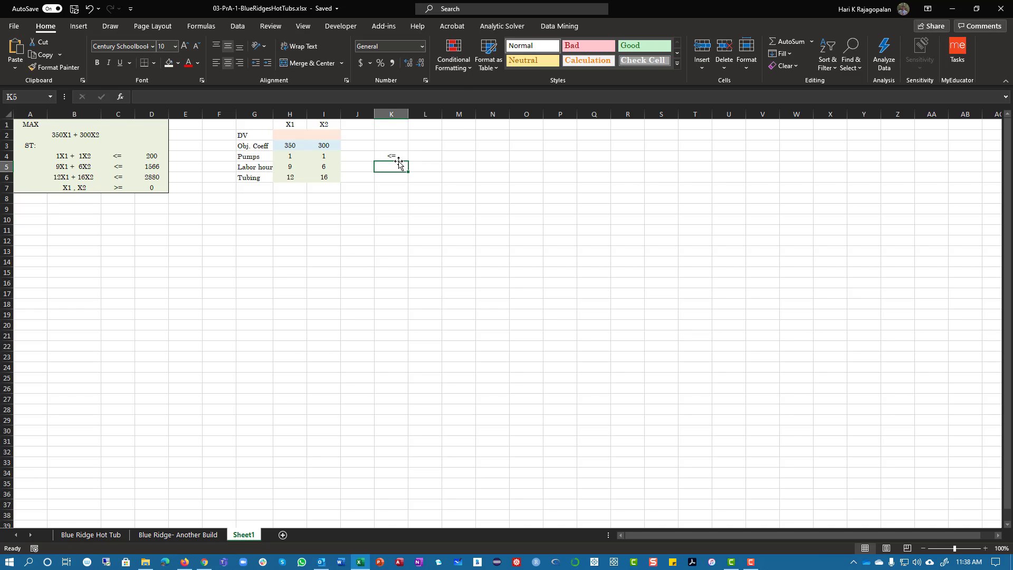
text(<=)
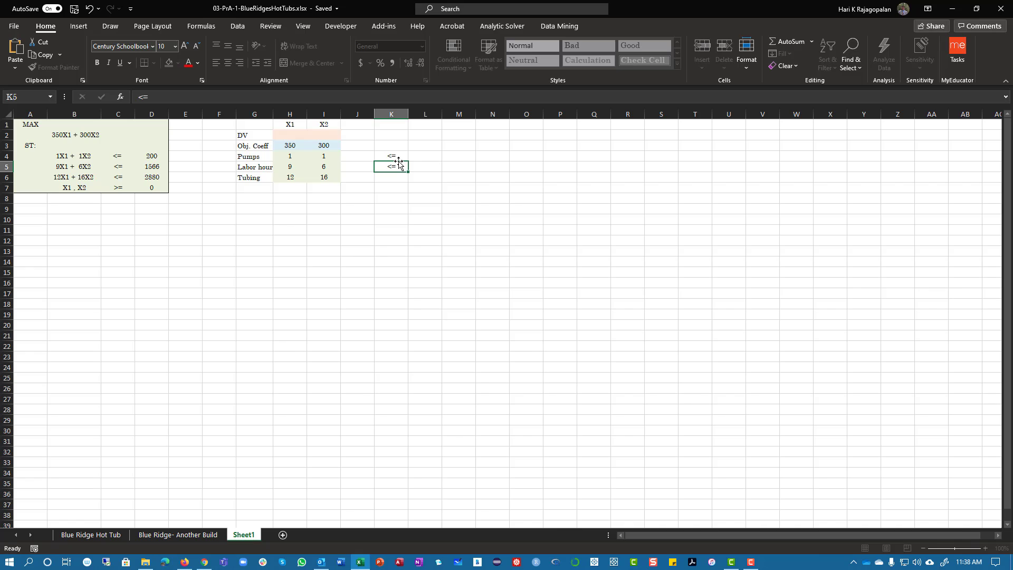
key(Return)
text(<=)
key(Return)
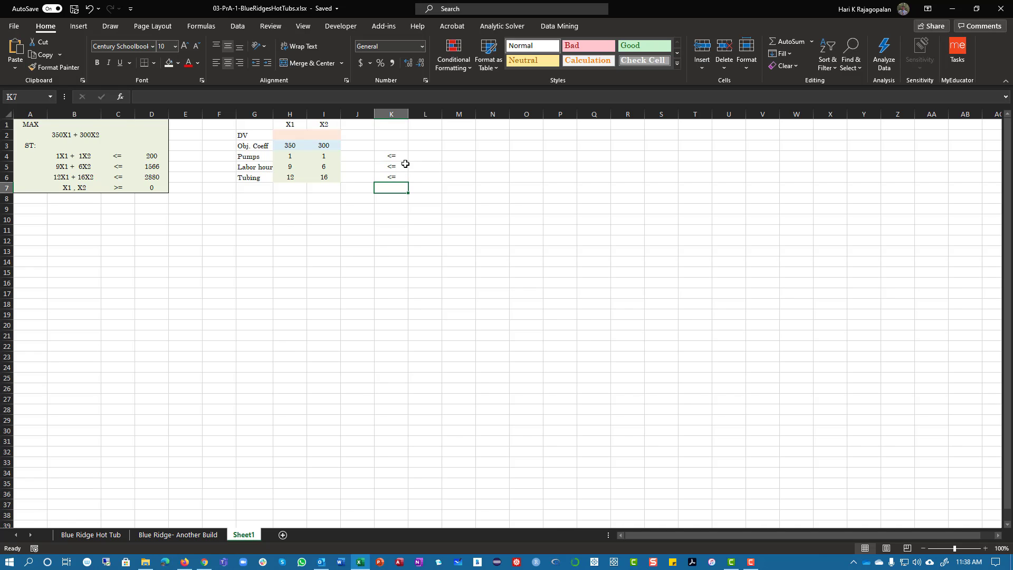
drag(395, 159, 393, 174)
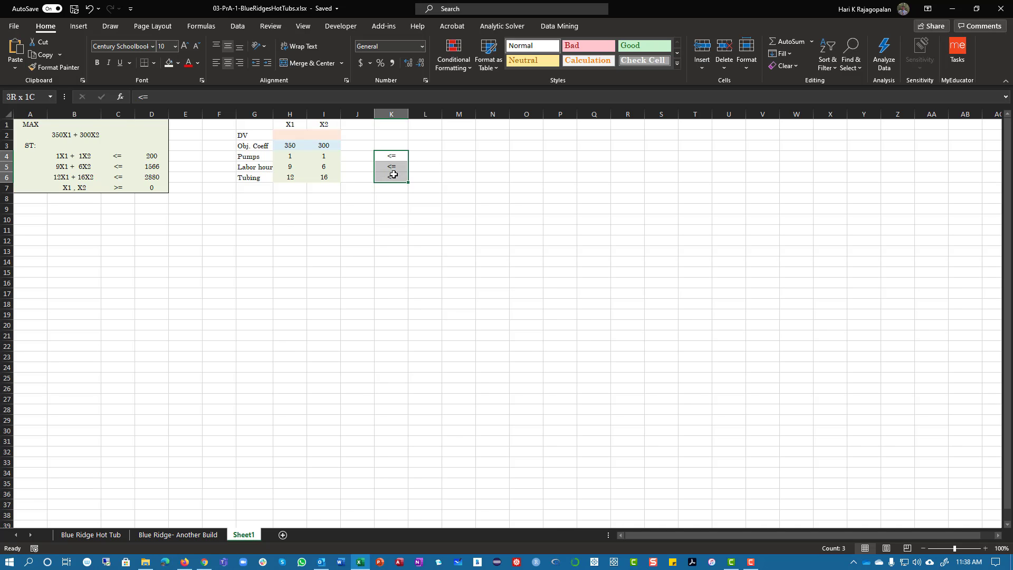
Enter the constraint limits 200, 1566 and 2880 in cells L4:L6
click(419, 156)
text(2)
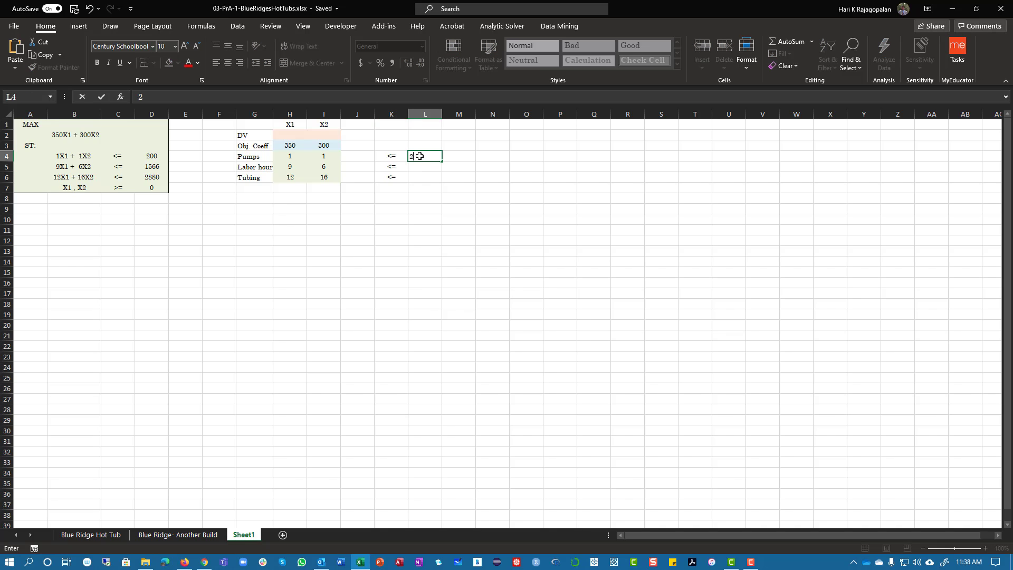
text(00)
key(Return)
text(15)
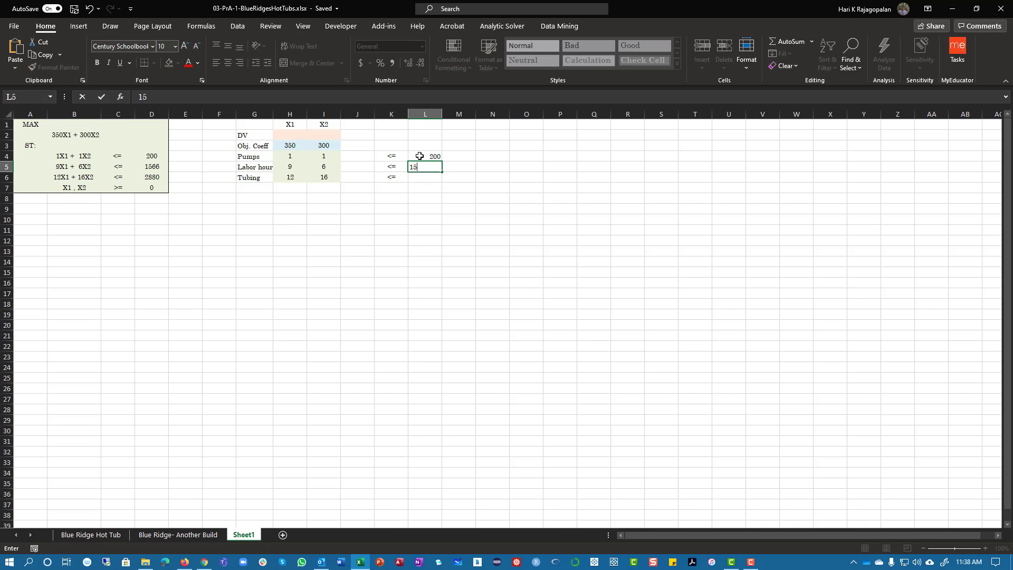
text(66)
key(Return)
text(2880)
key(Return)
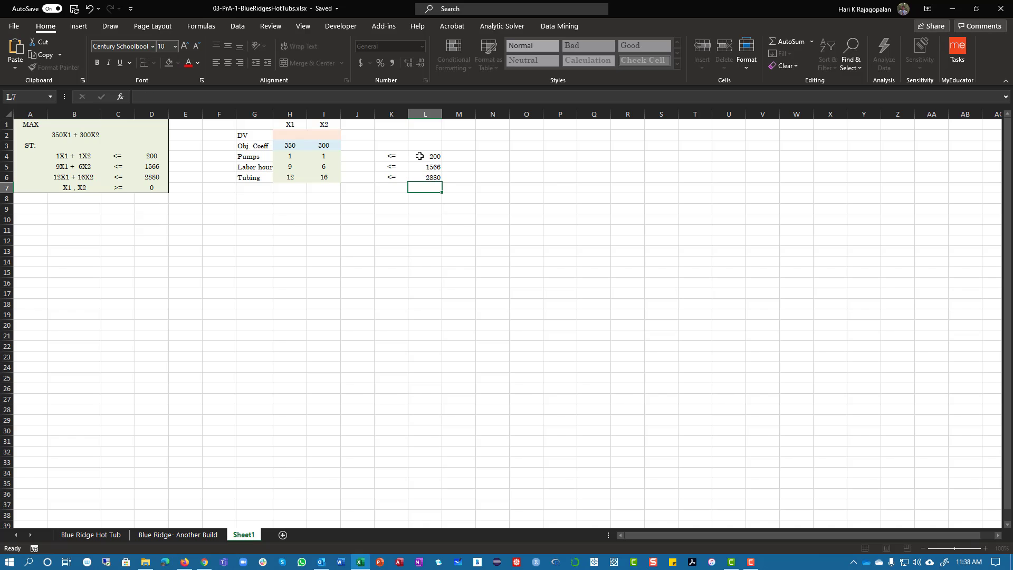
Center the contents of the model range G1:L6 horizontally and vertically
drag(235, 124, 435, 179)
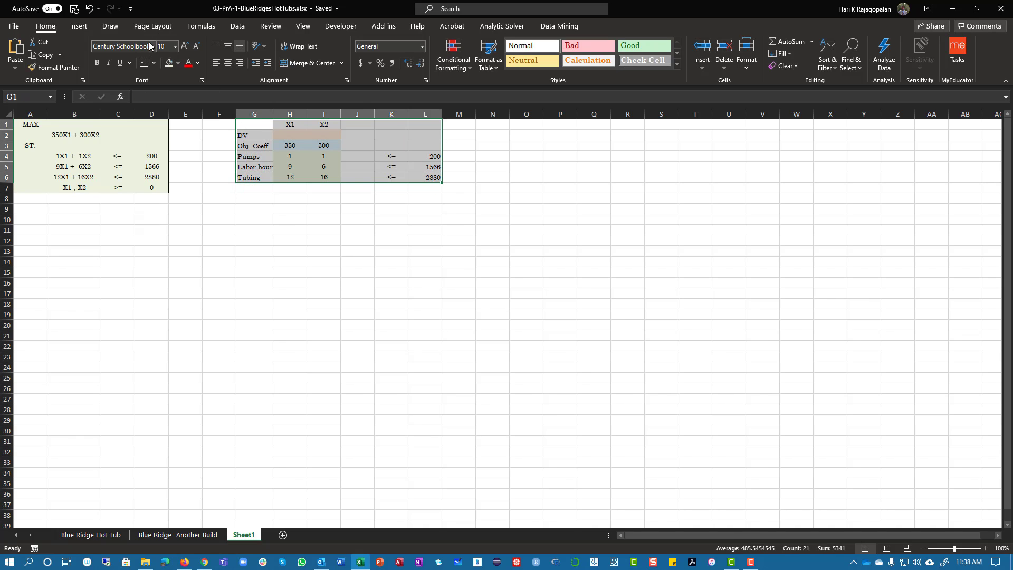
click(148, 47)
key(Return)
key(Tab)
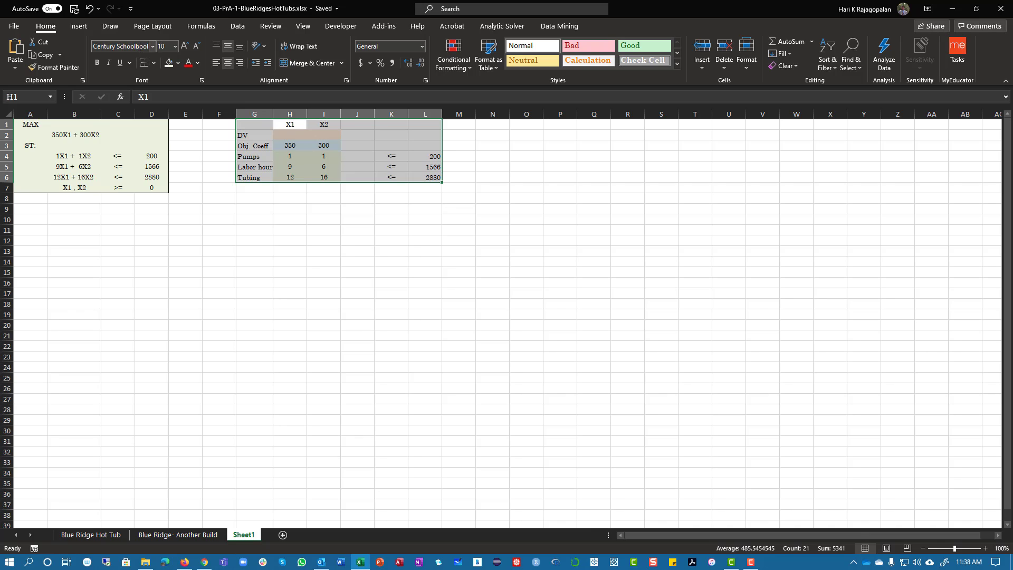
click(161, 46)
click(226, 62)
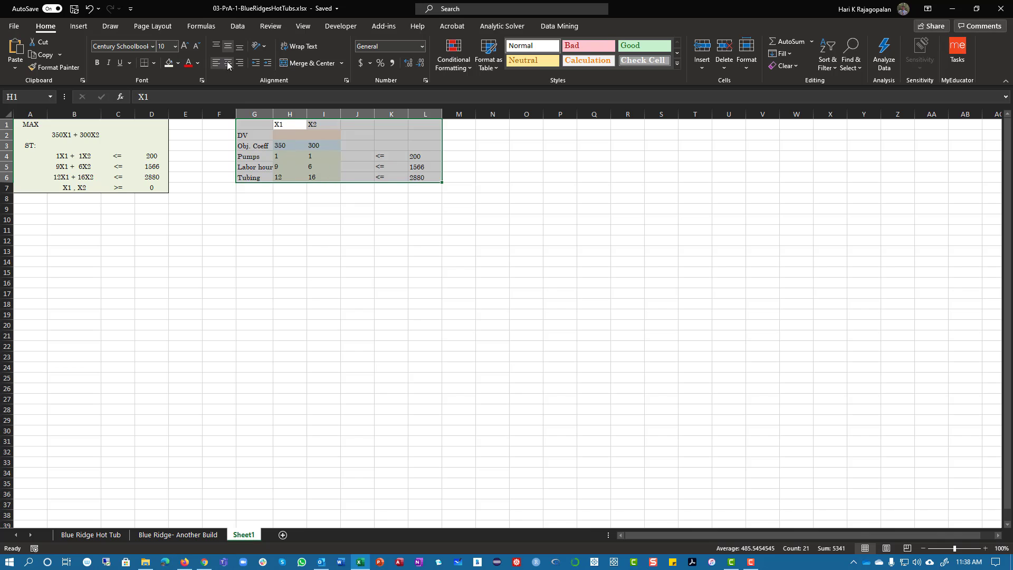
click(226, 63)
click(224, 46)
click(528, 272)
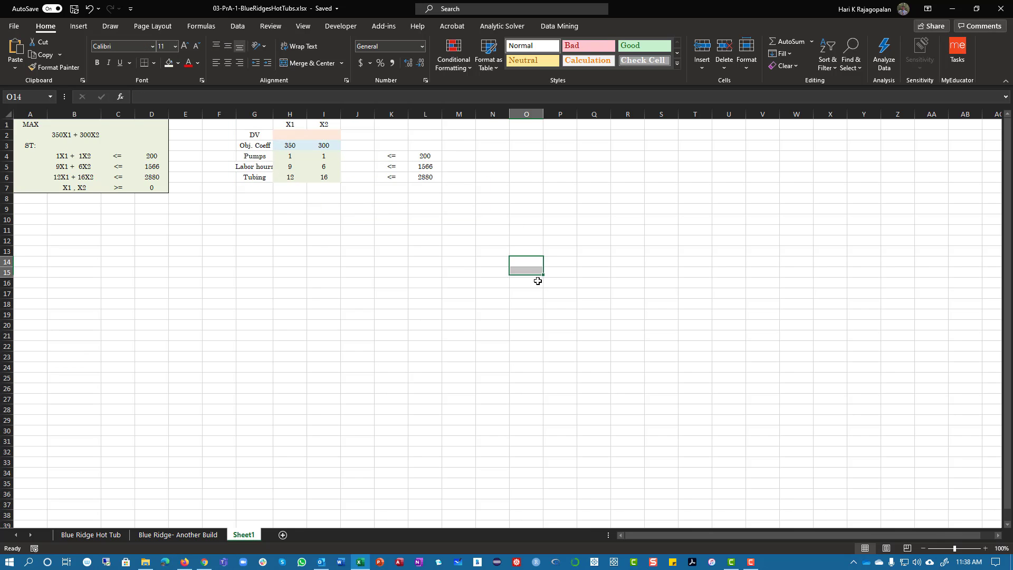
Fill the objective function cell J3 with orange
click(363, 153)
click(362, 144)
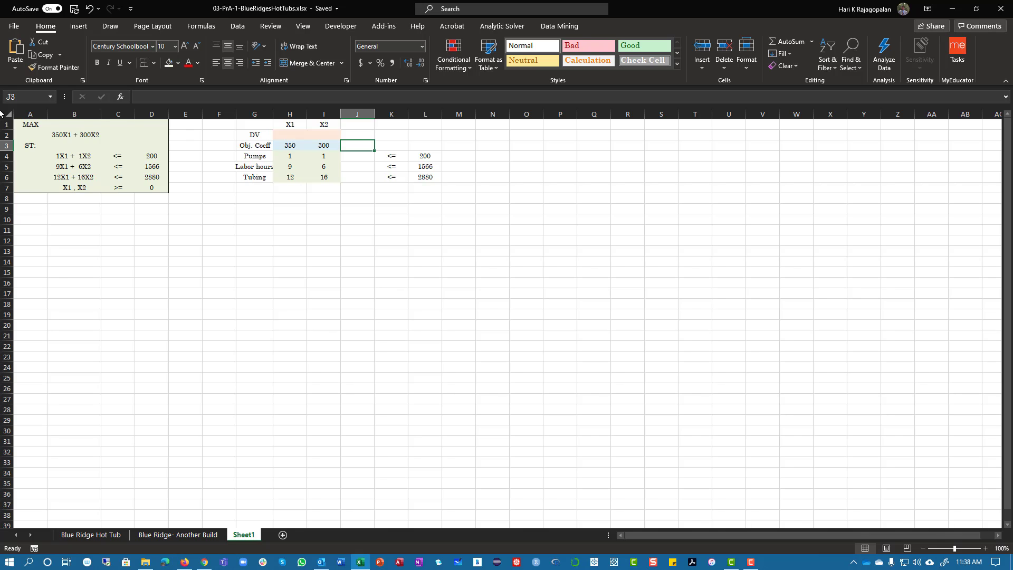
click(178, 63)
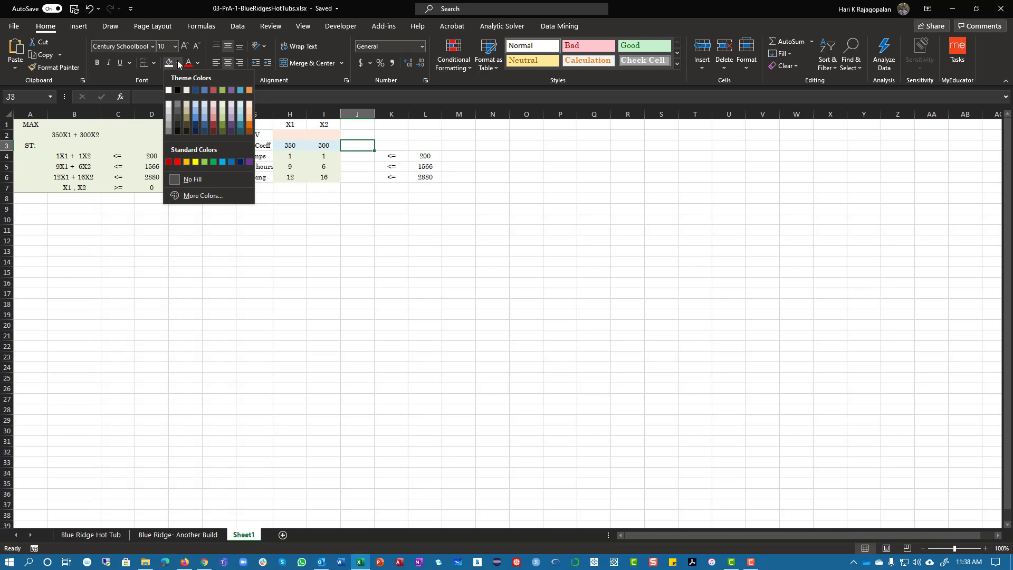
click(248, 91)
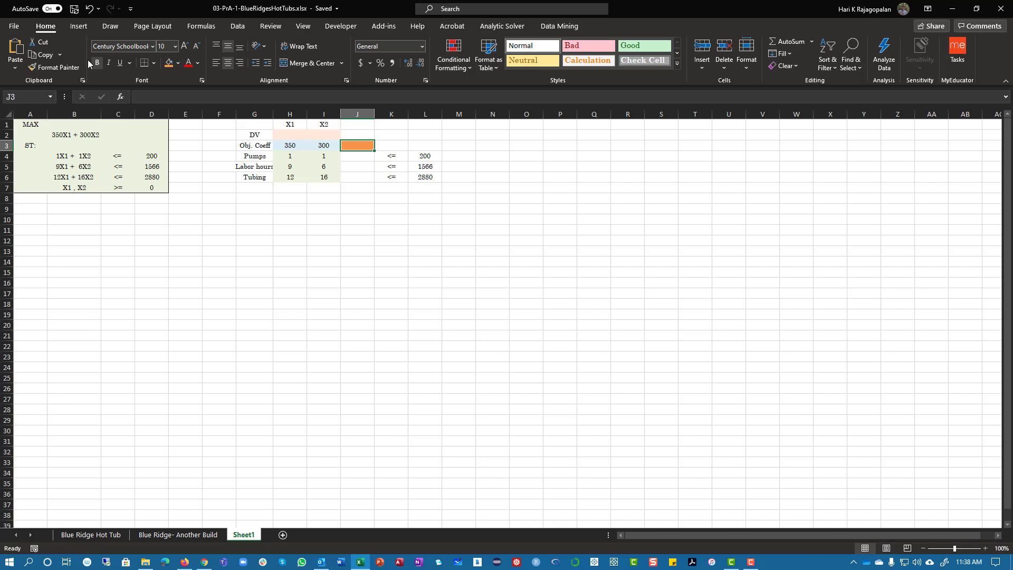
Enter the objective formula =SUMPRODUCT($H$2:$I$2,H3:I3) in cell J3, with the decision variable range as an absolute reference
text(=sum)
key(Down)
key(Down)
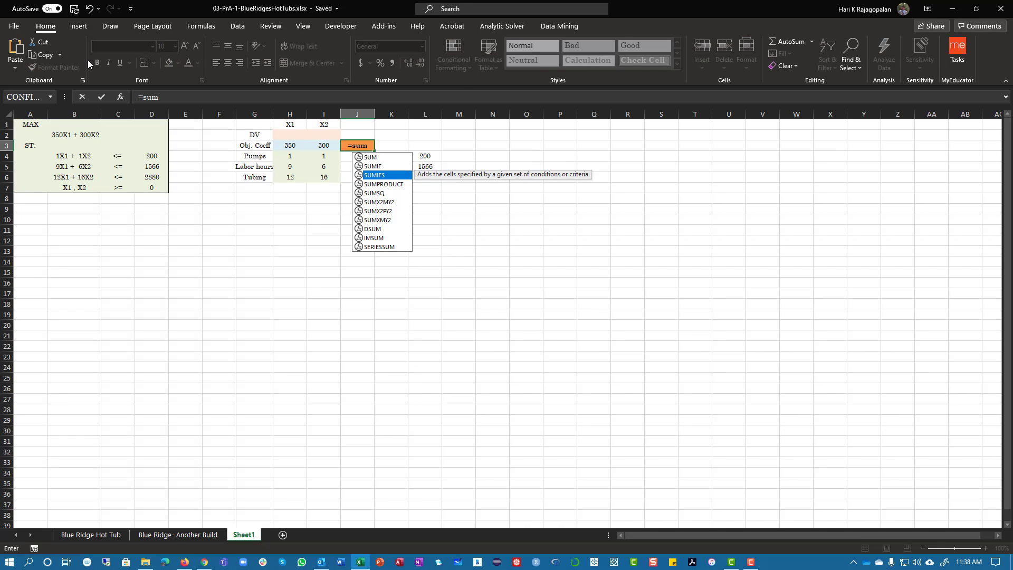
key(Down)
key(Tab)
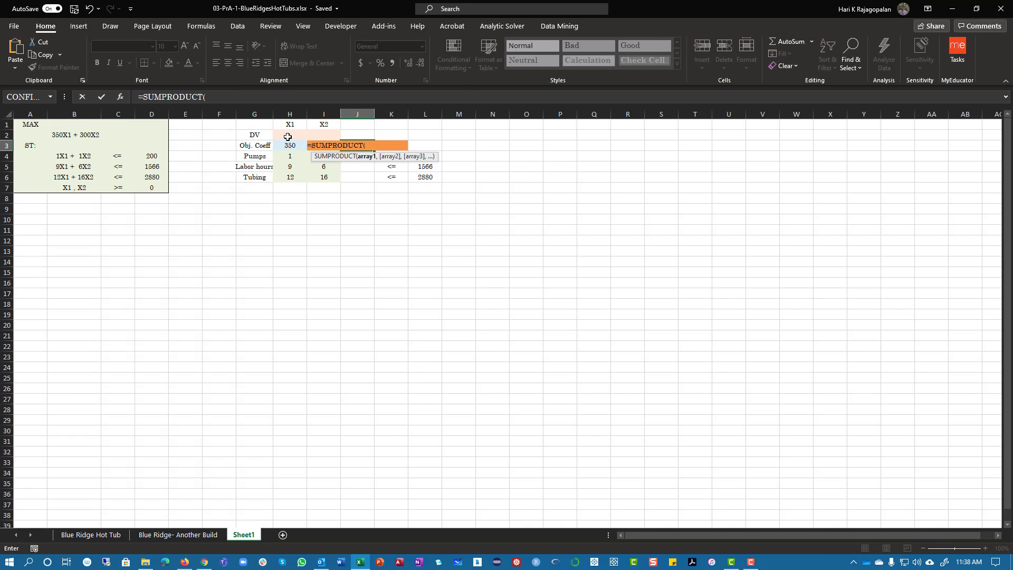
drag(287, 137, 314, 139)
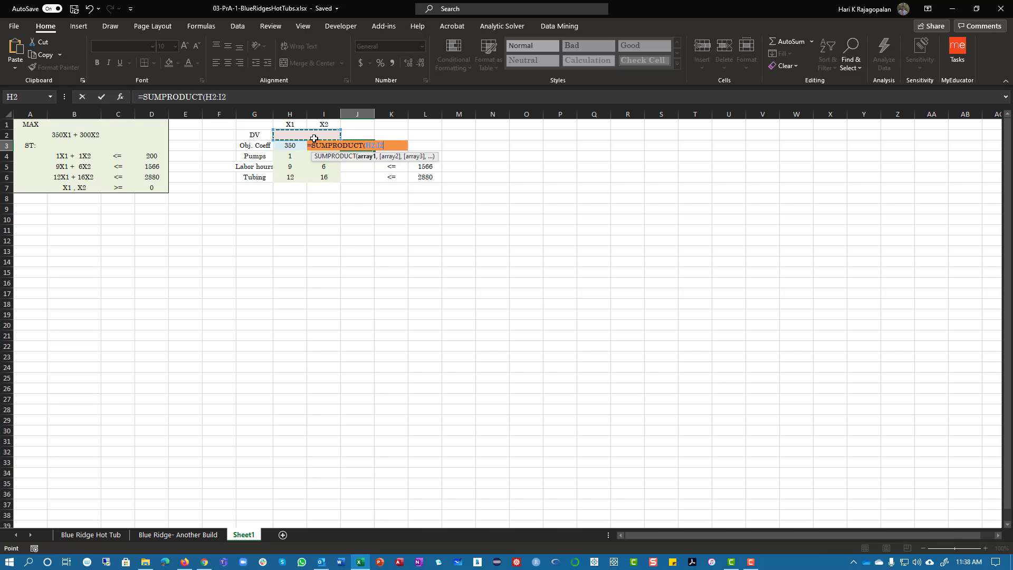
key(F4)
text(,)
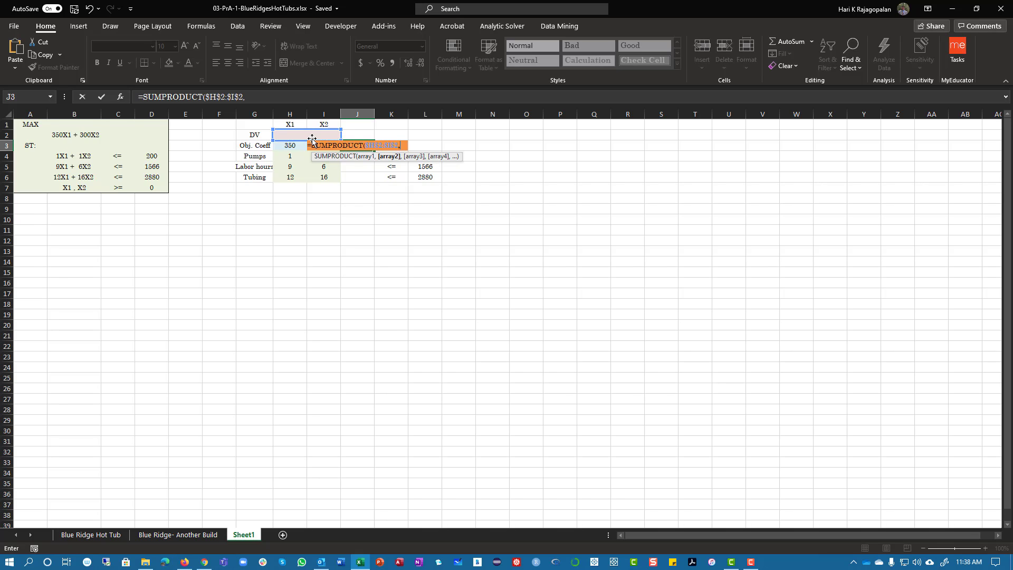
drag(283, 146, 336, 145)
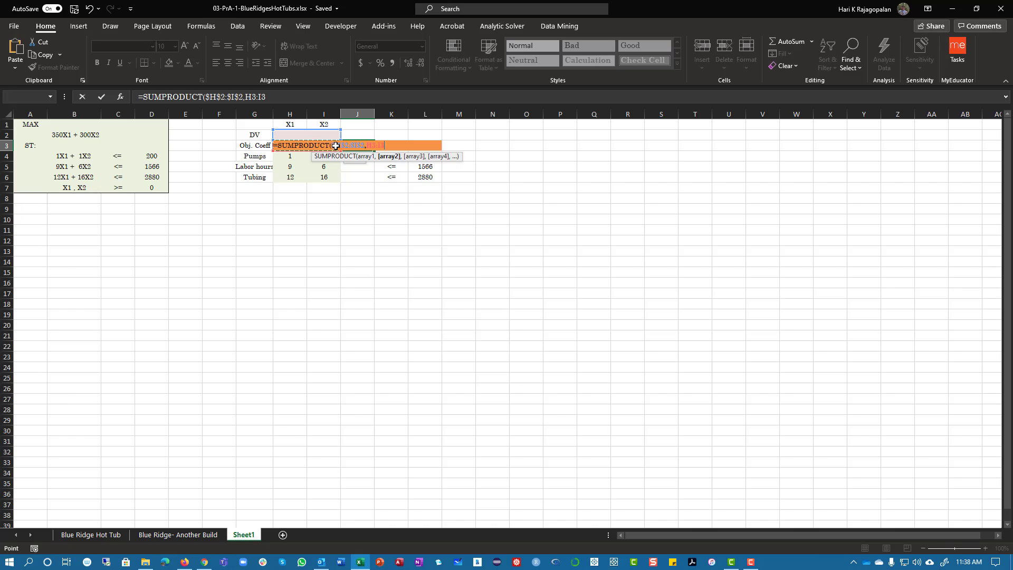
key(Return)
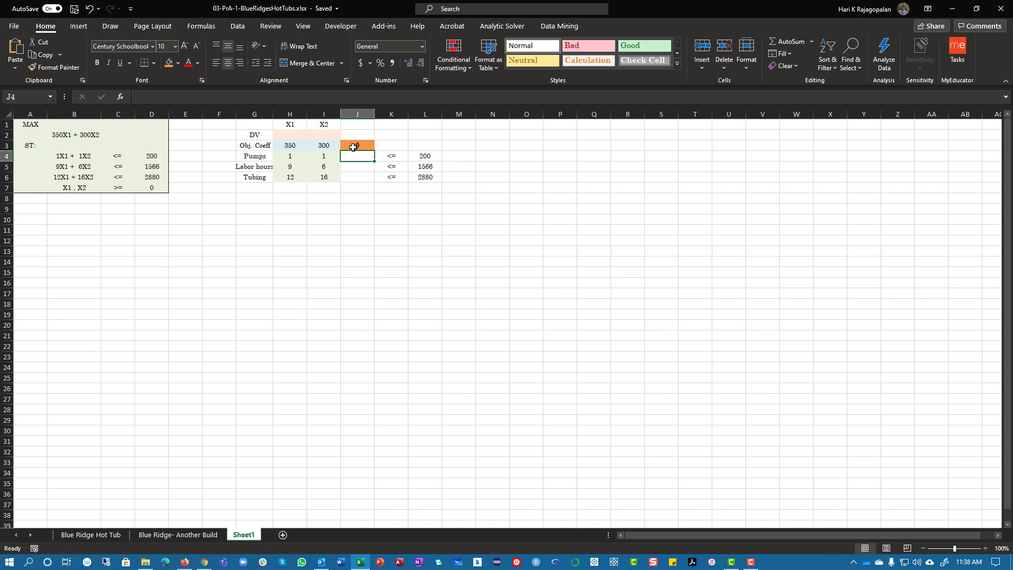
Apply the Accounting number format to the objective row cells H3:J3
drag(276, 146, 364, 147)
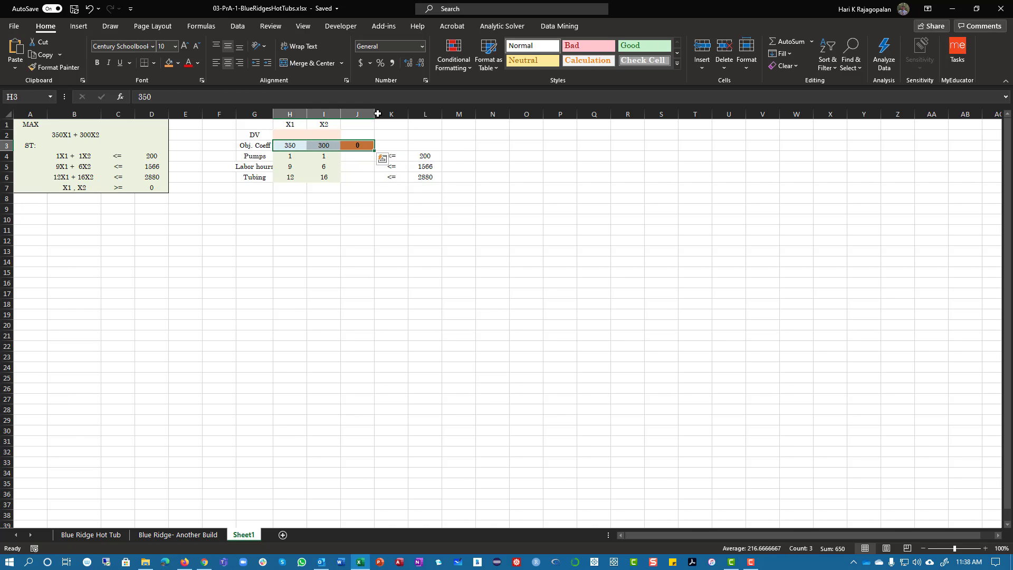
click(422, 47)
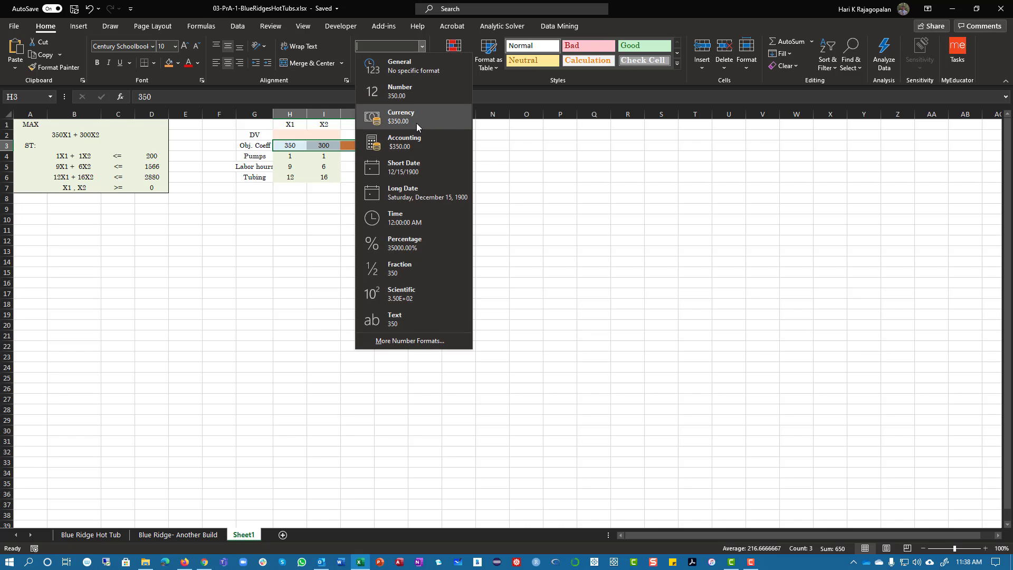
click(406, 141)
Copy the SUMPRODUCT formula from J3 down to J4:J6 and check the cell references in J4 and J3
click(365, 144)
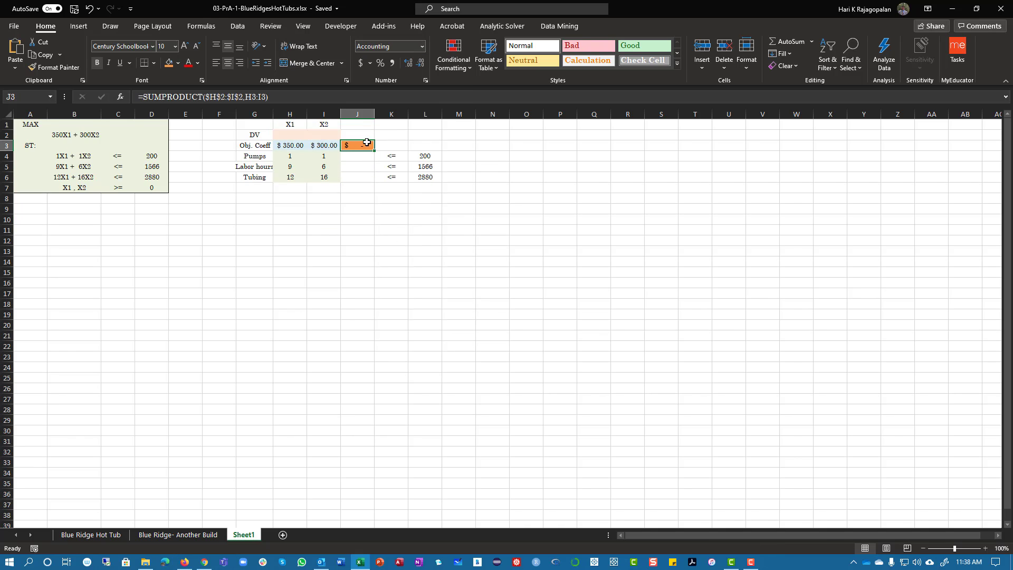
drag(374, 152, 372, 165)
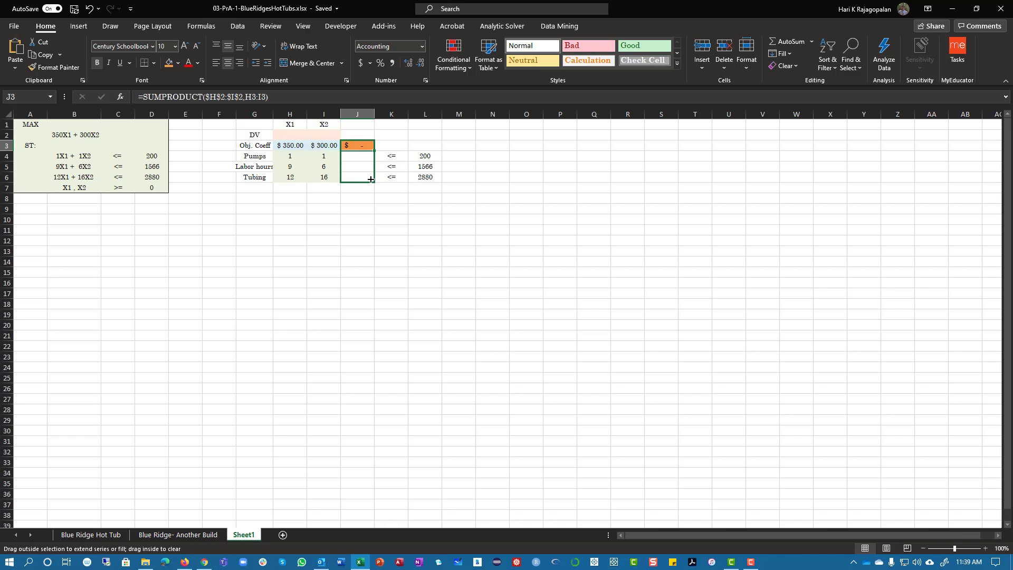
drag(371, 180, 371, 180)
double_click(368, 158)
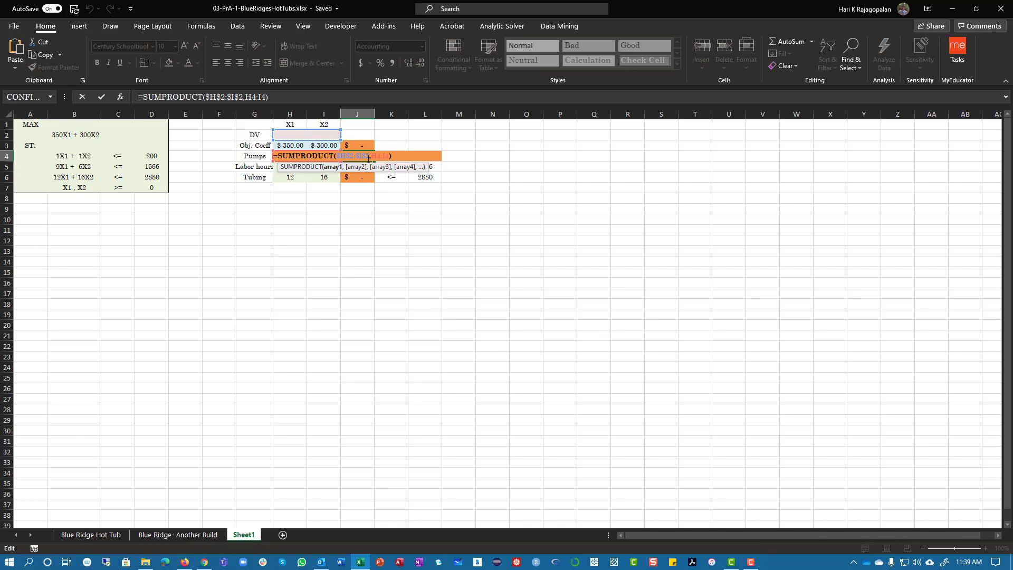
key(Return)
click(370, 140)
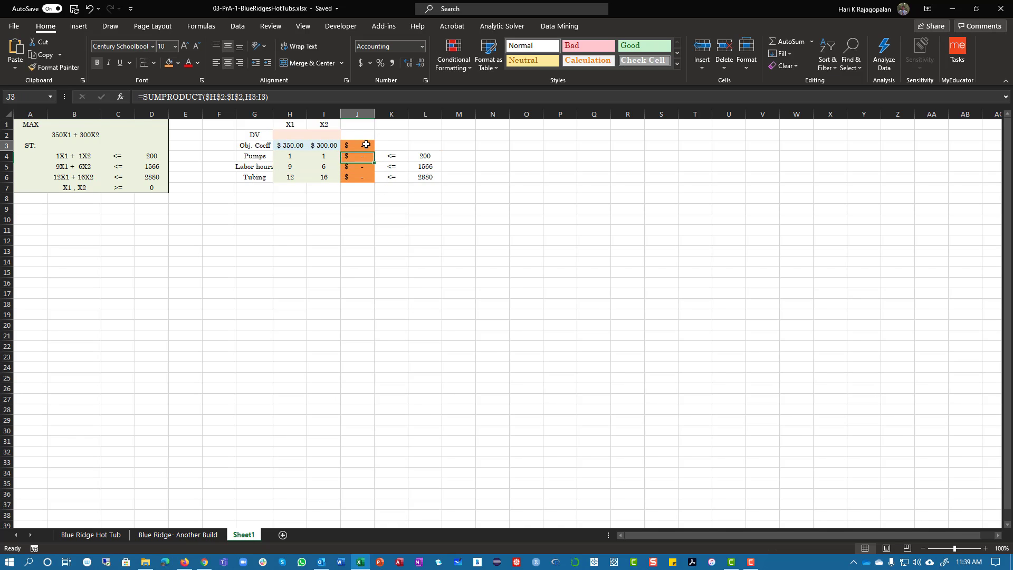
click(213, 96)
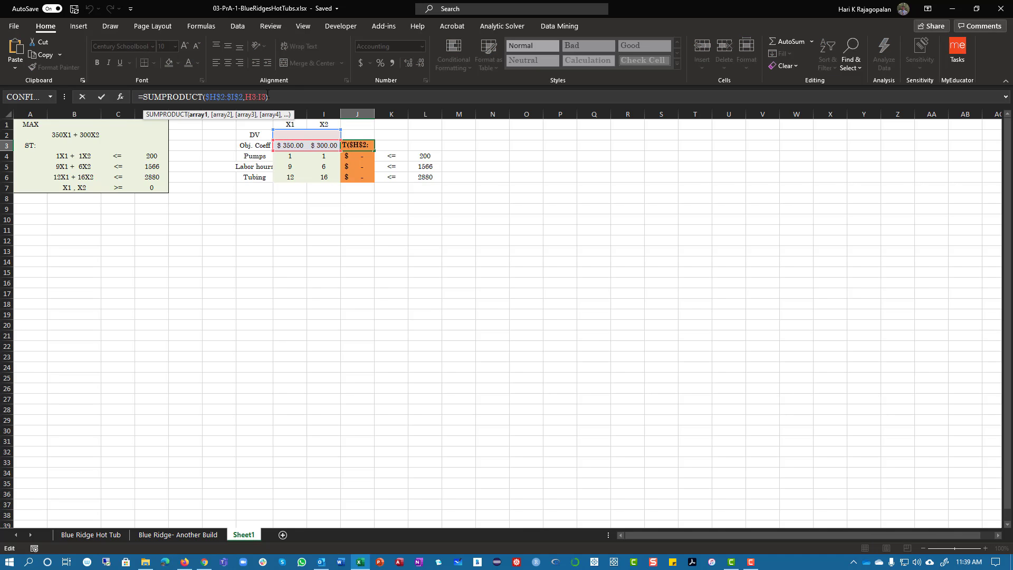
key(Return)
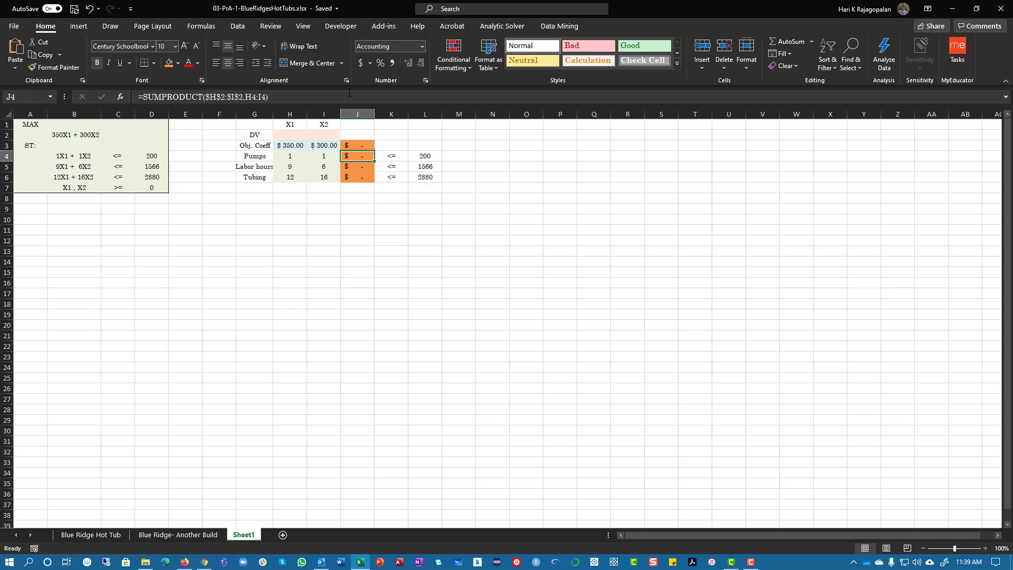
Change the number format of the constraint formula cells J4:J6 to Number
drag(360, 159, 364, 179)
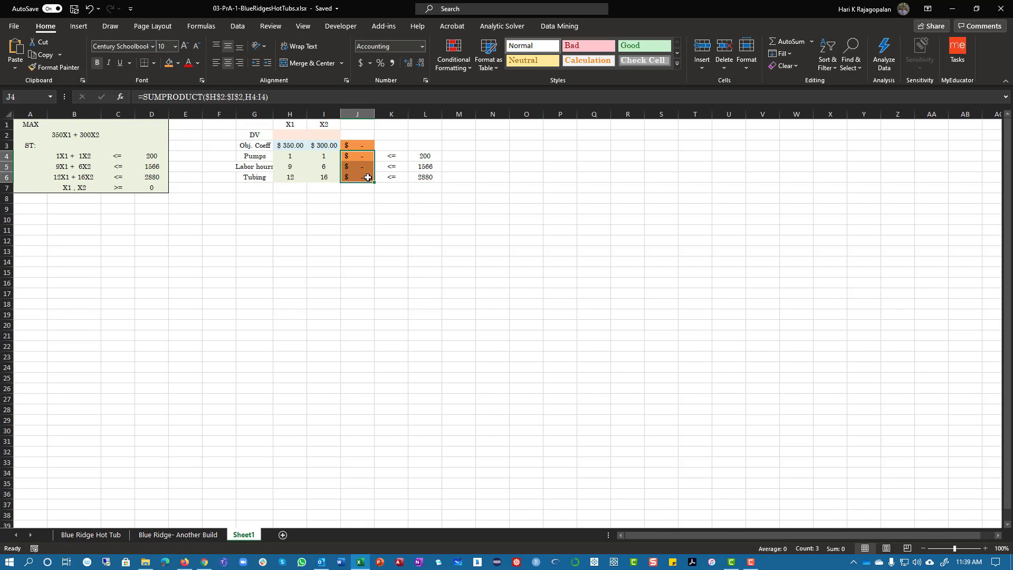
click(422, 47)
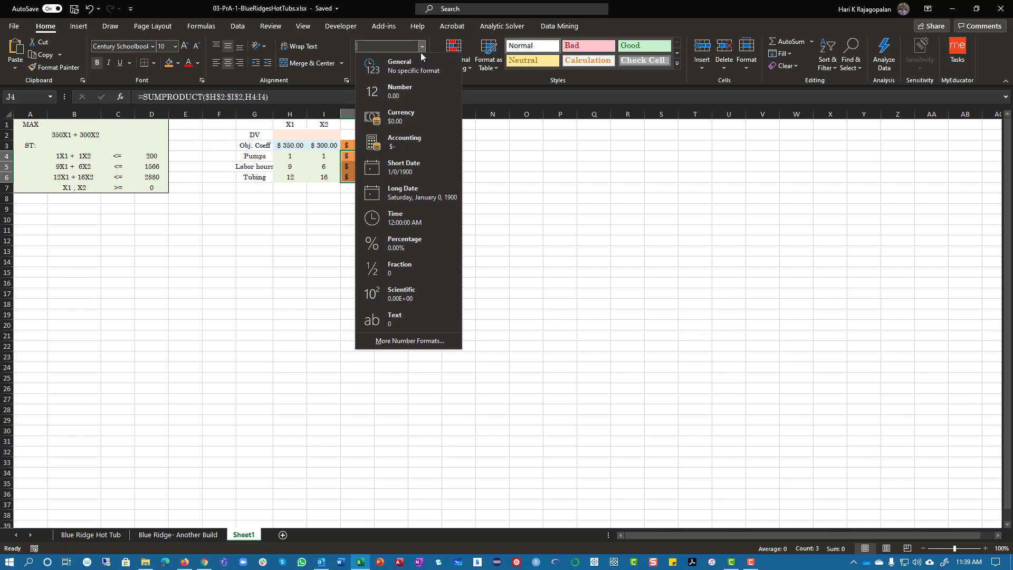
click(415, 82)
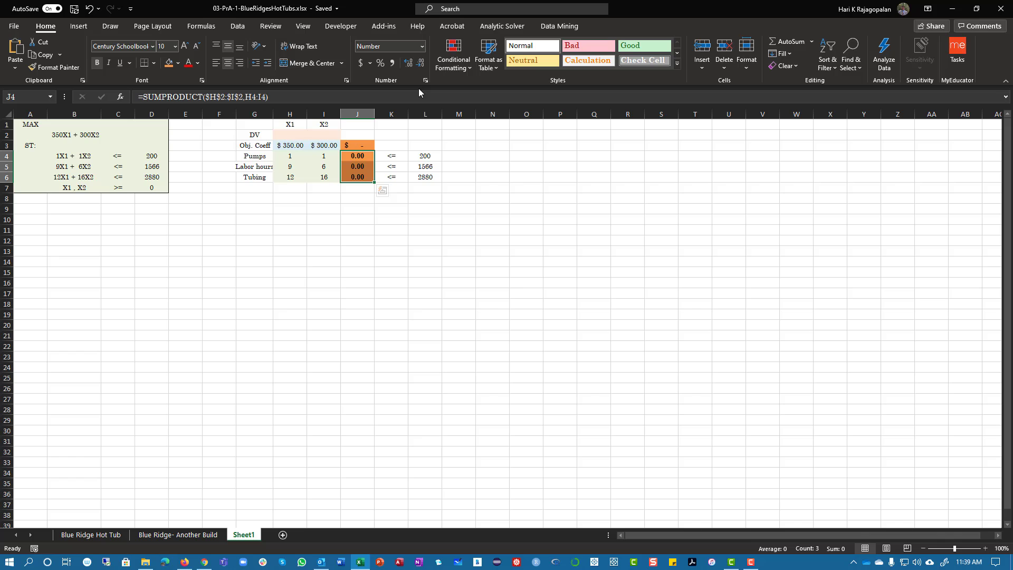
Fill the constraint formula cells J4:J6 with solid red
click(177, 64)
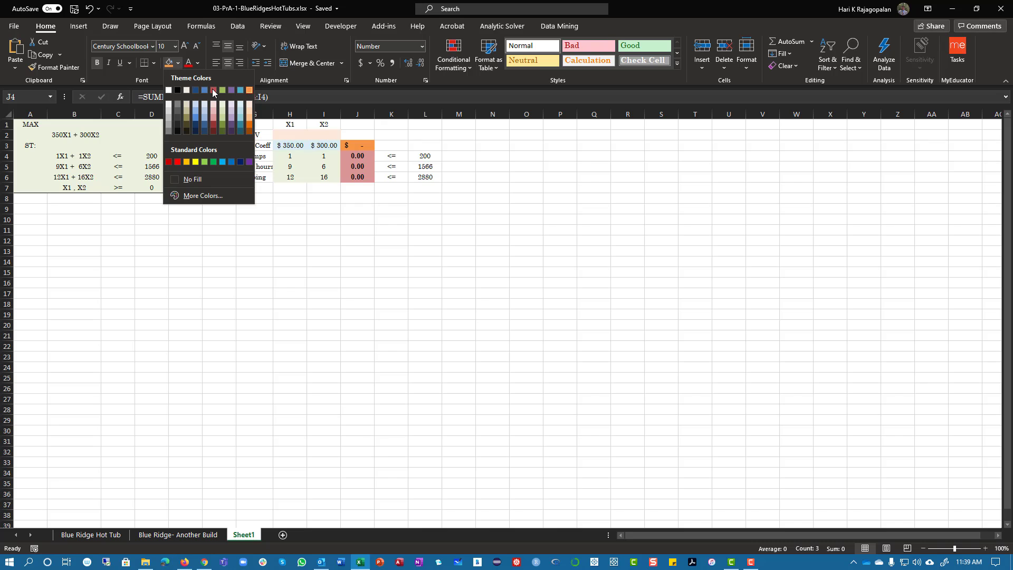
click(249, 121)
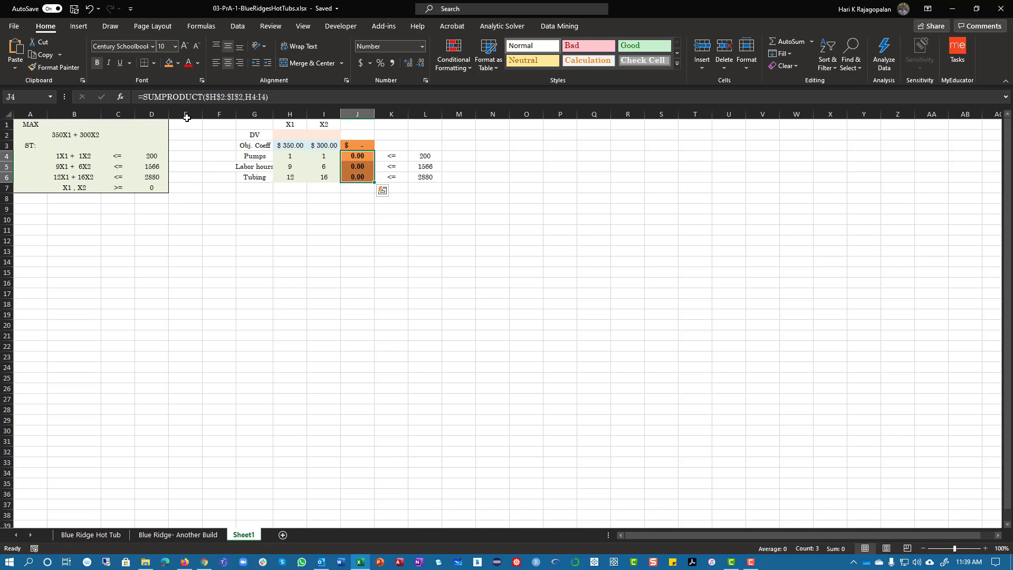
click(177, 64)
click(215, 97)
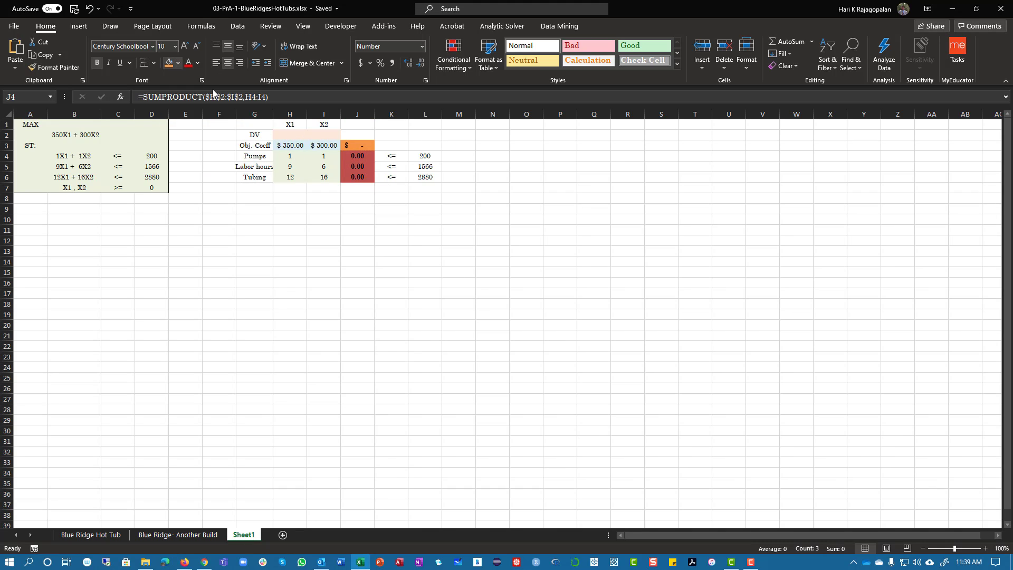
click(493, 315)
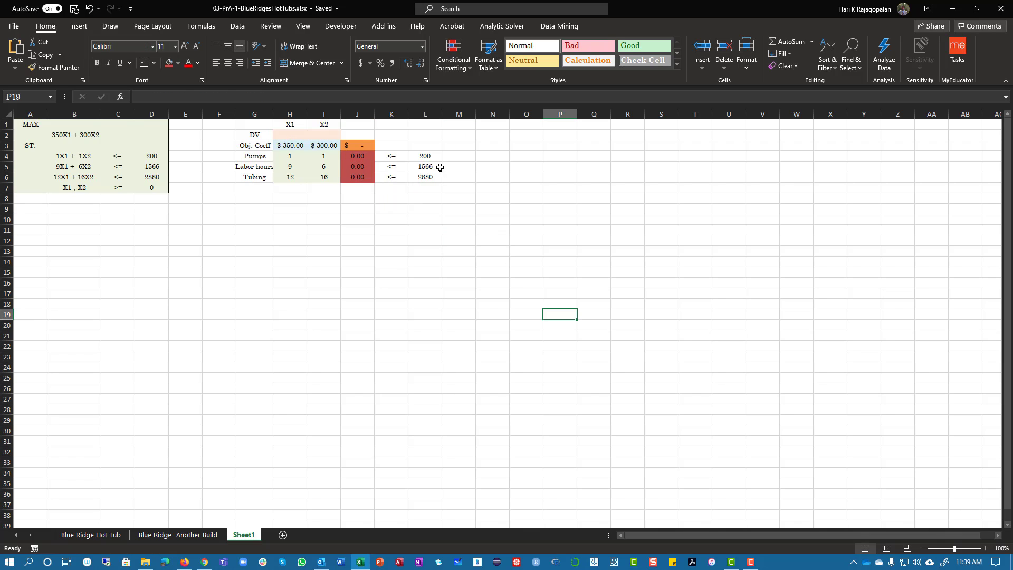
Enter the label Max in cell K3 beside the objective function cell
click(358, 144)
click(395, 145)
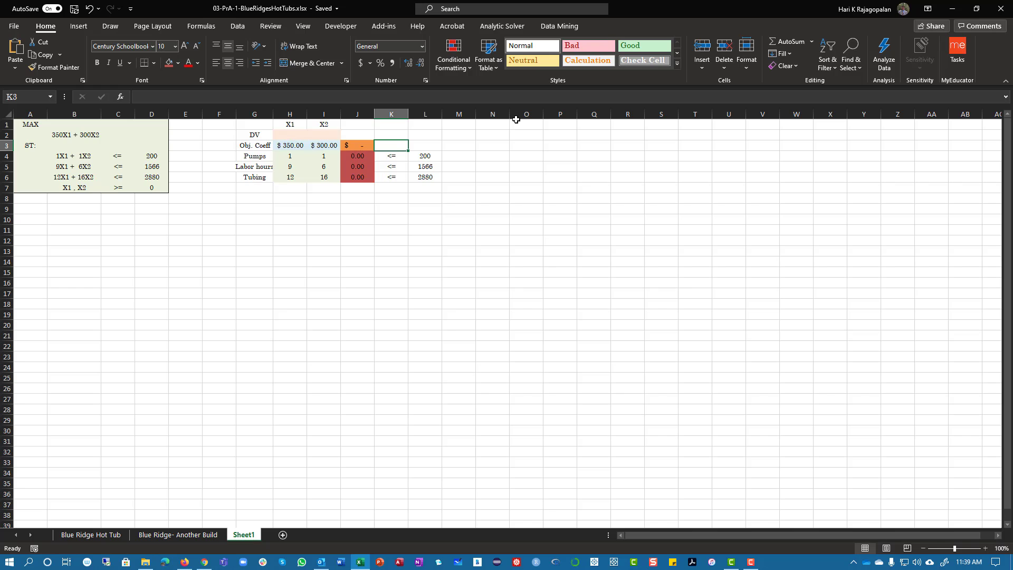
text(Max)
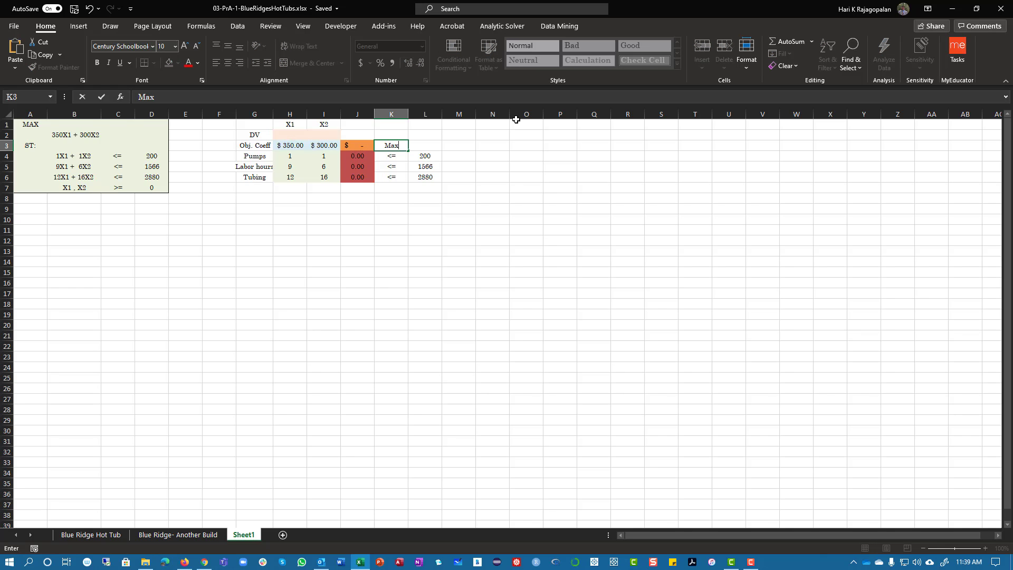
key(ctrl+Return)
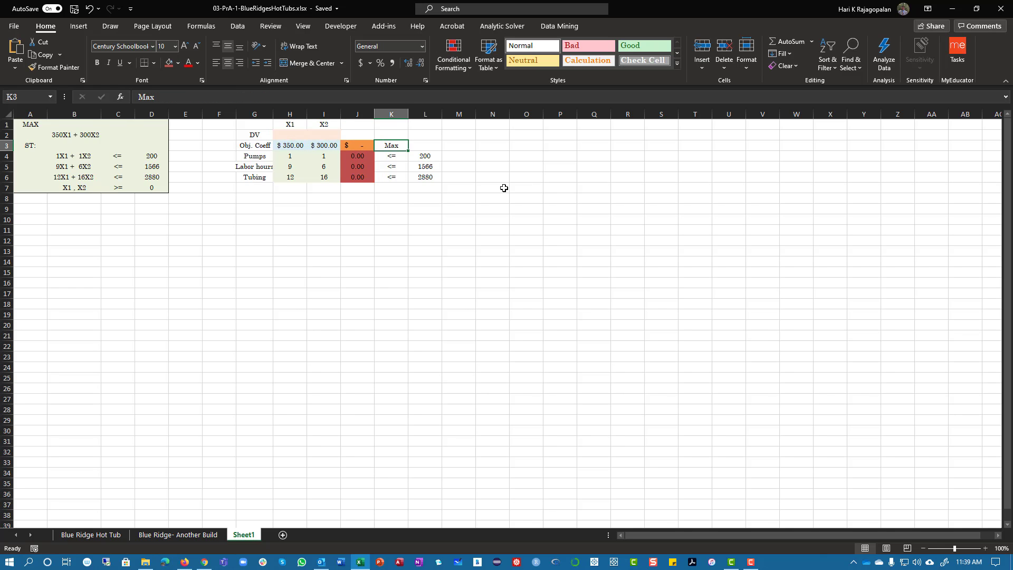
click(324, 219)
Fill the constraint limits L4:L6 and the constraint formula cells J4:J6 with the same light red
drag(425, 156, 421, 179)
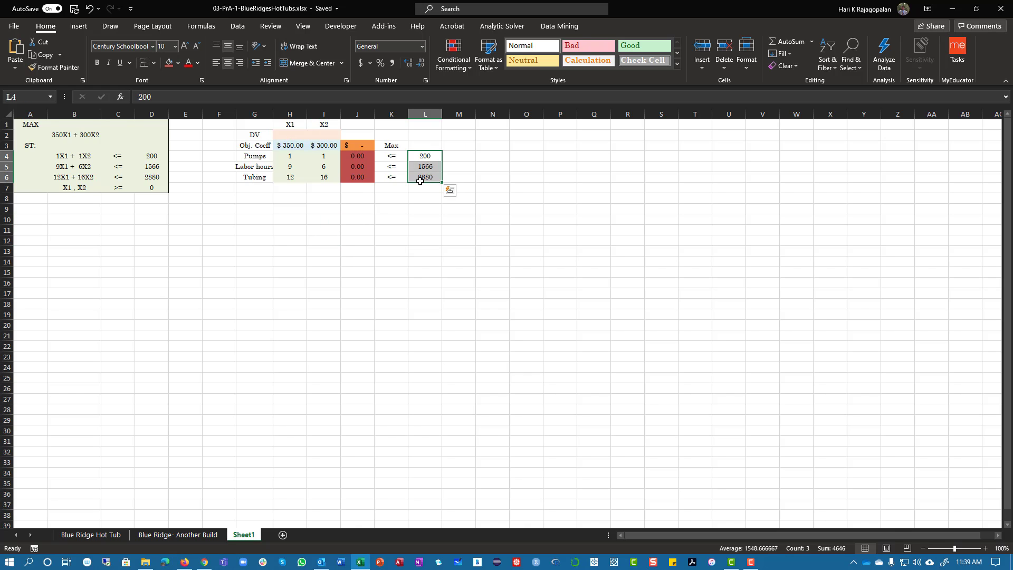
click(178, 63)
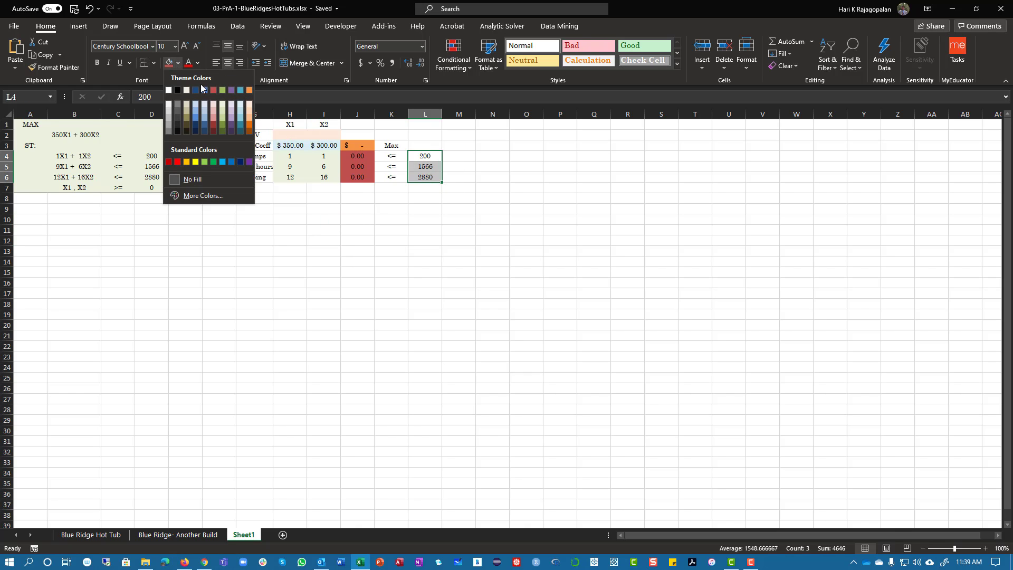
click(216, 104)
click(526, 294)
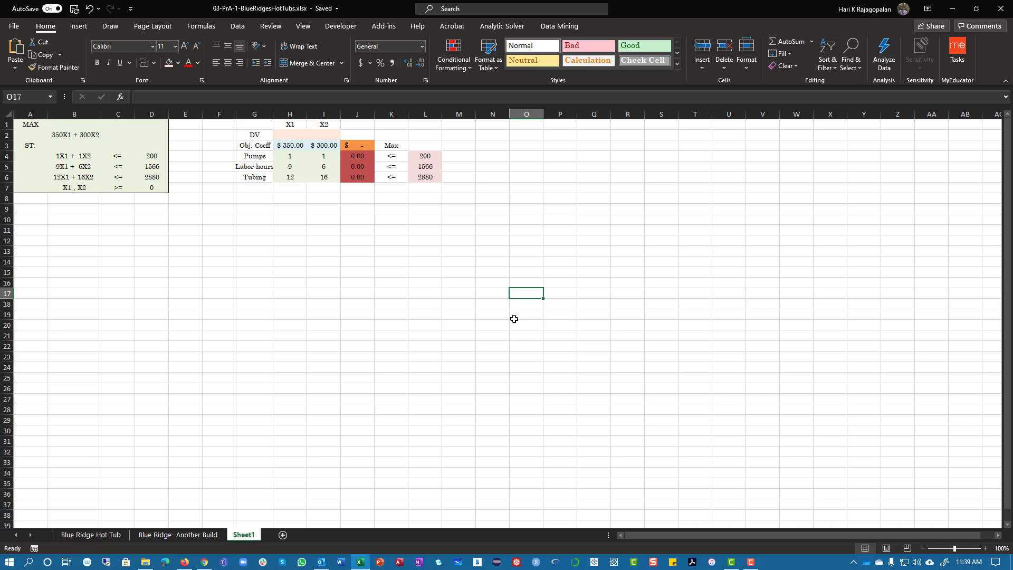
drag(362, 155, 365, 177)
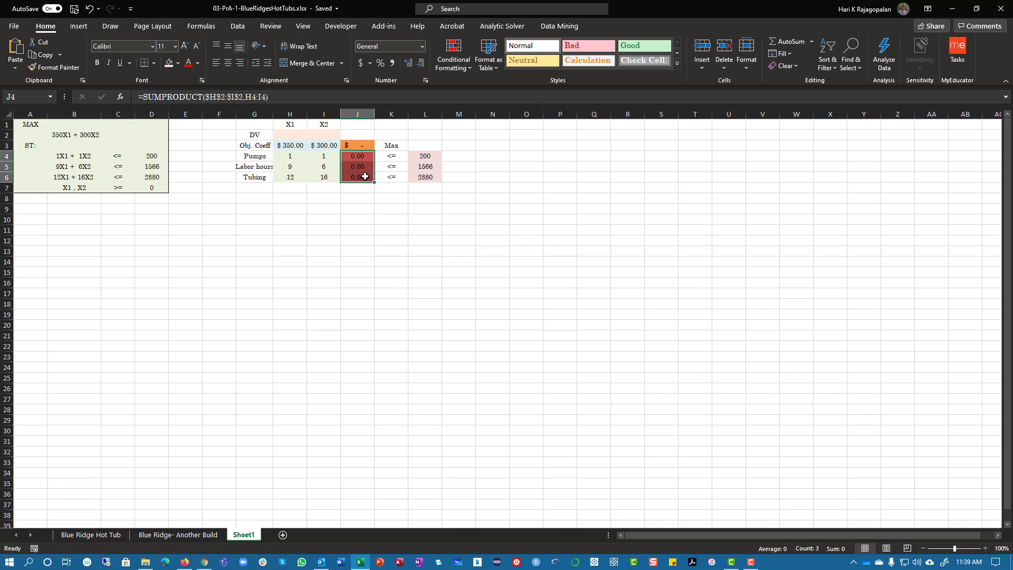
click(171, 66)
click(505, 343)
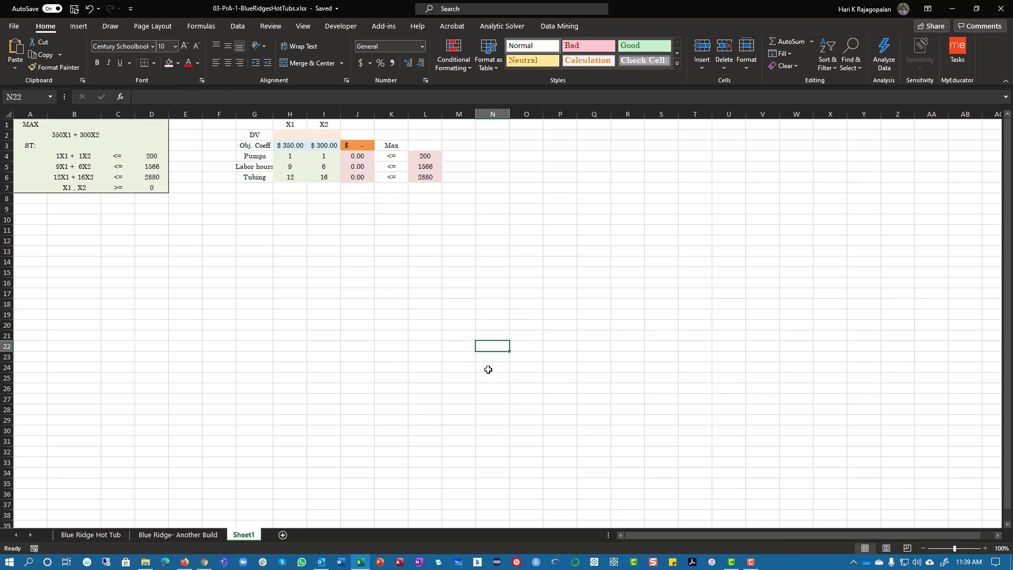
Make the objective cell J3, the constraint formulas J4:J6 and the limits L4:L6 bold
click(357, 145)
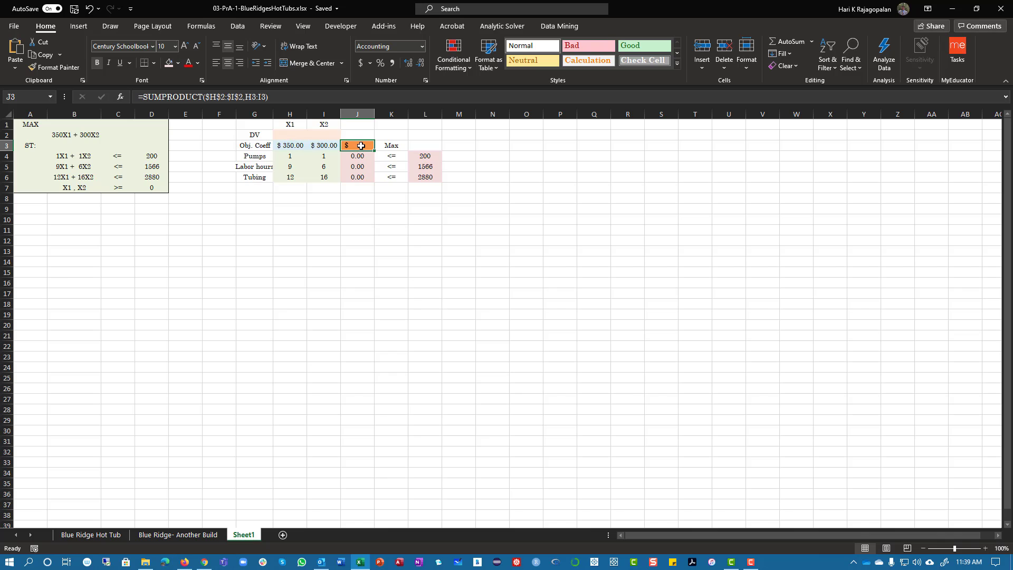
drag(357, 156, 358, 177)
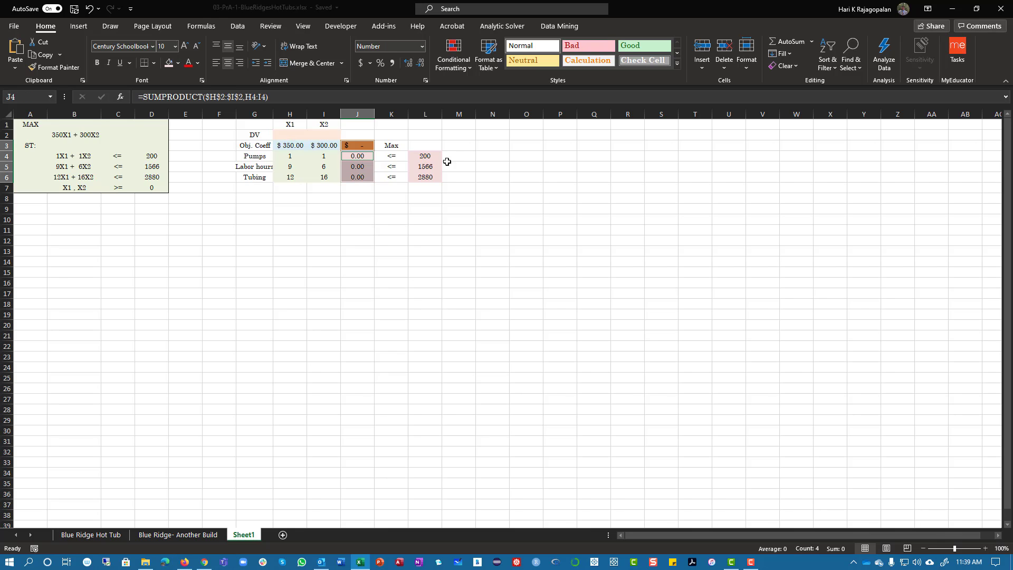
drag(425, 156, 424, 175)
click(98, 63)
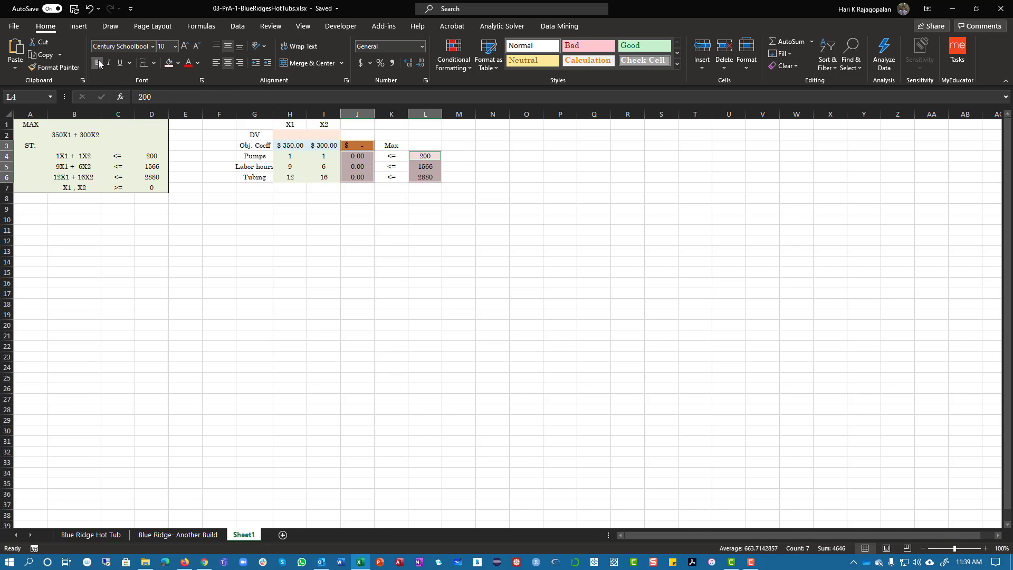
click(560, 314)
drag(367, 143, 365, 169)
drag(435, 153, 429, 178)
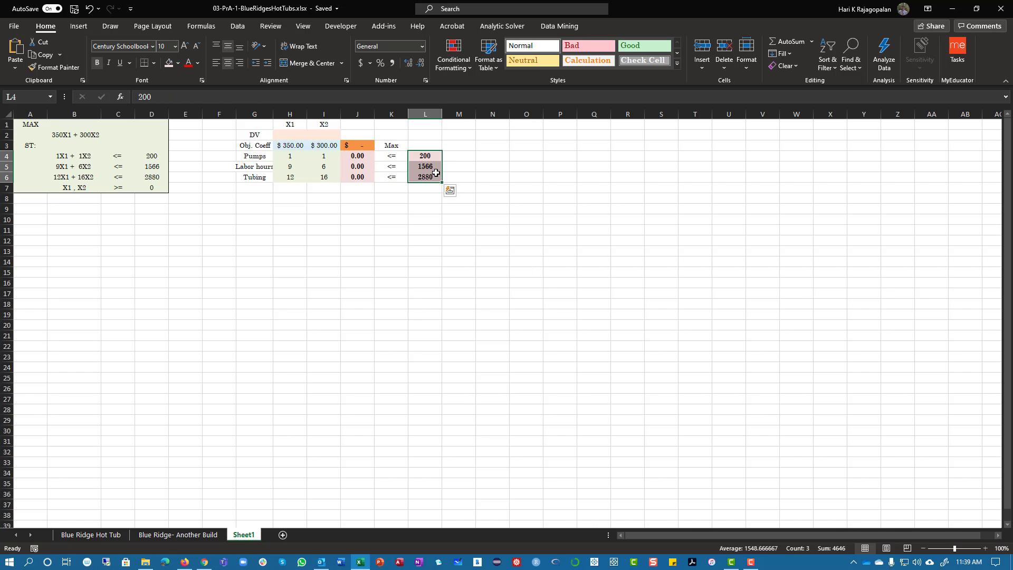
Open the Analytic Solver model and review the decision variables H2:I2, formulas J3:J6, limits L4:L6 and coefficients H4:I6
click(513, 26)
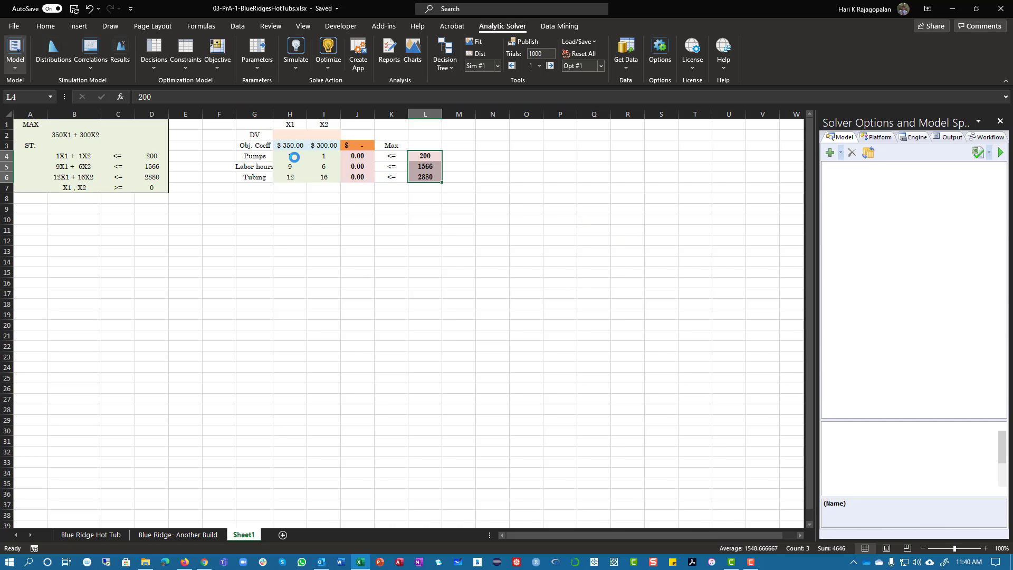
drag(279, 135, 319, 135)
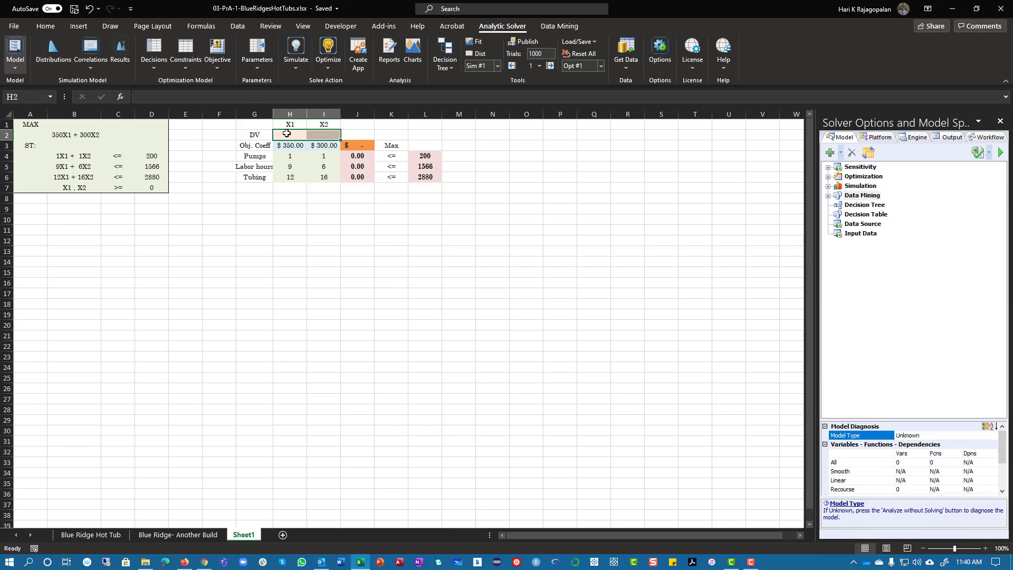
drag(353, 144, 357, 177)
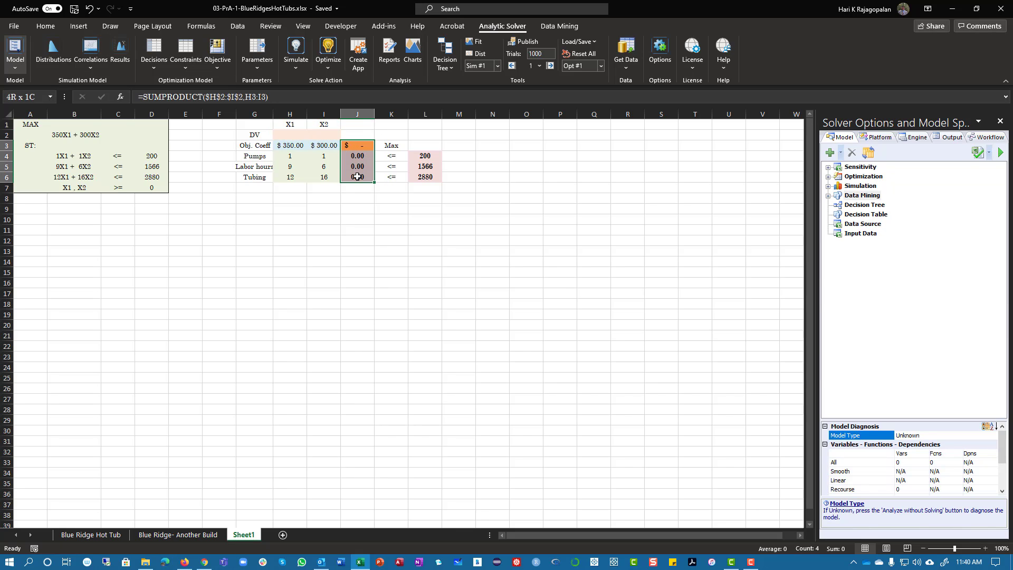
drag(425, 156, 428, 173)
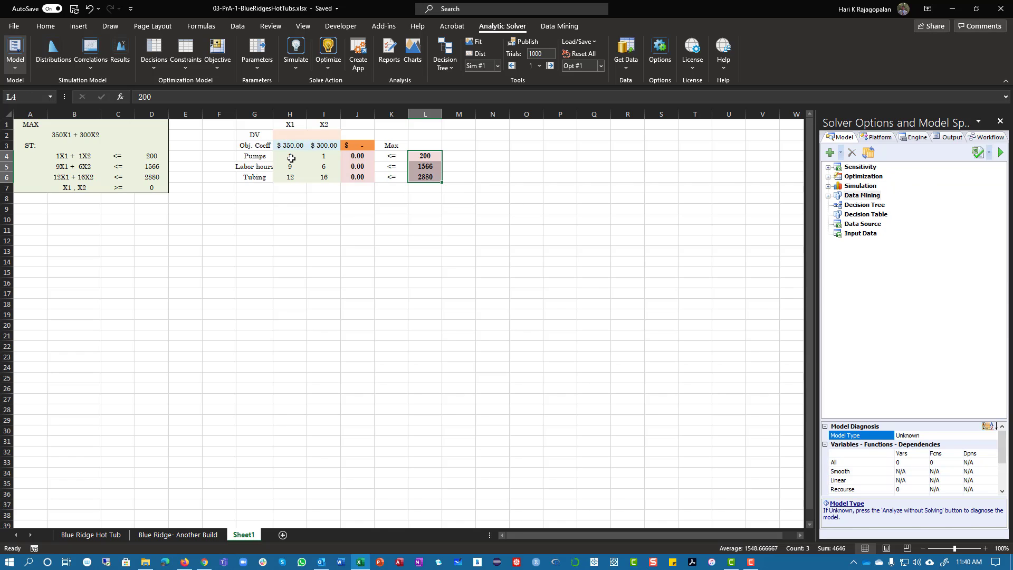
drag(291, 158, 321, 180)
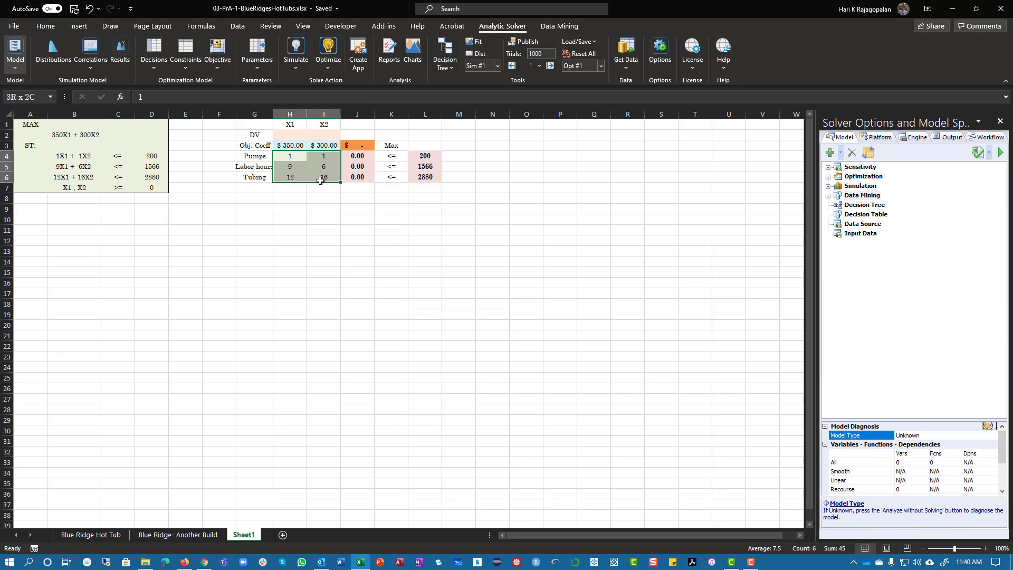
Define cell J3 as the objective to maximize and cells H2:I2 as the normal decision variables in the optimization model
click(828, 177)
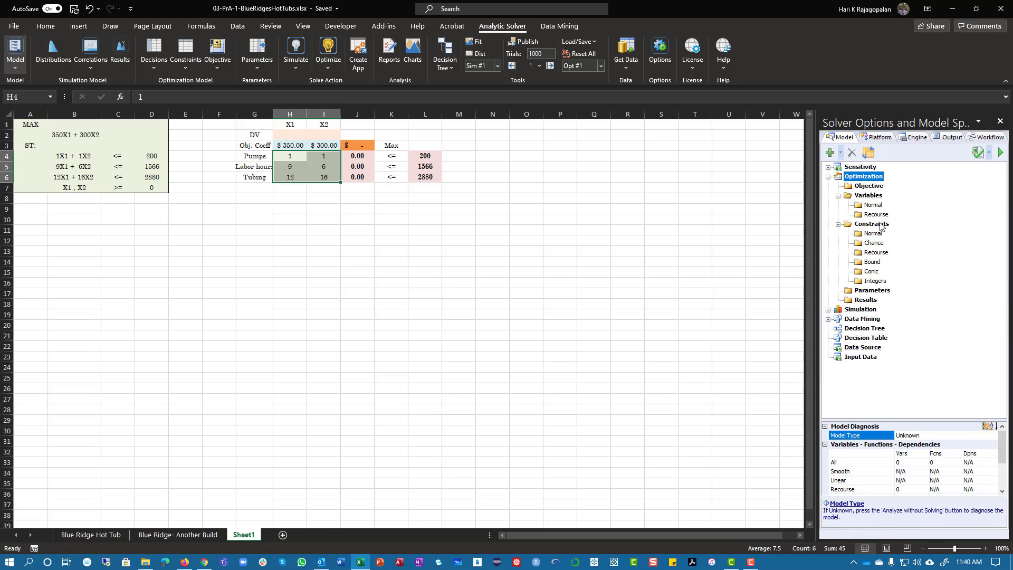
click(869, 186)
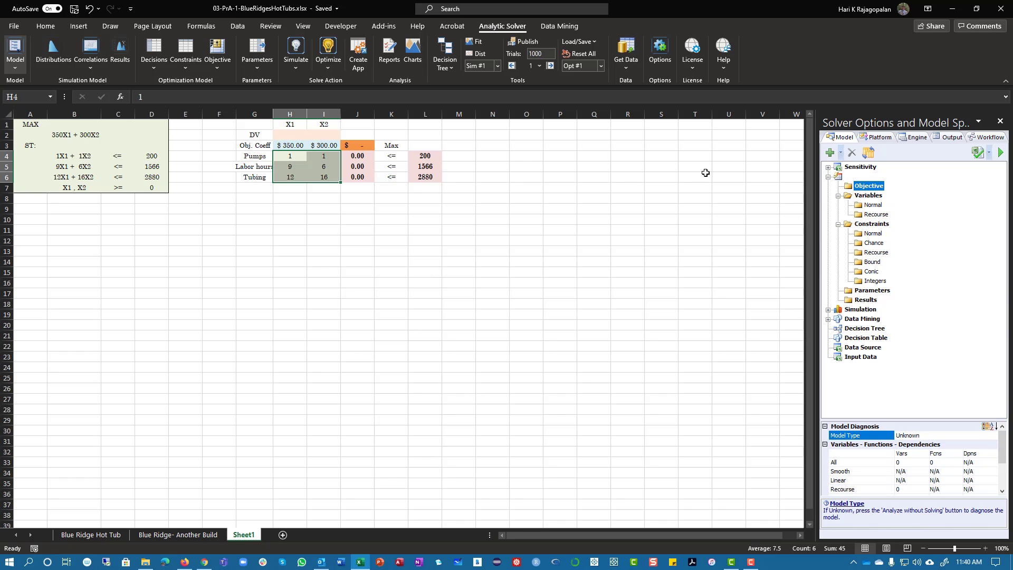
click(357, 145)
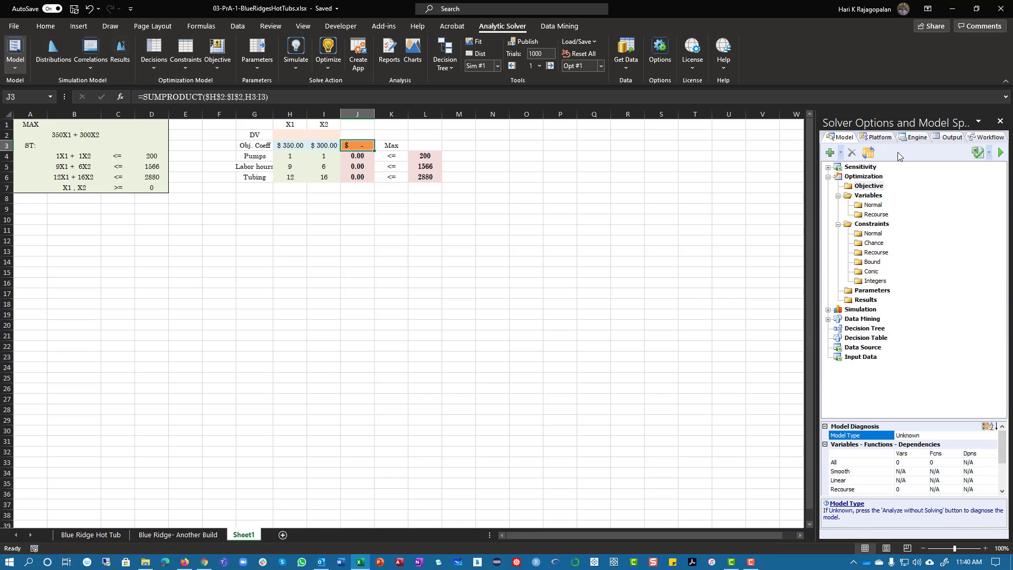
click(831, 152)
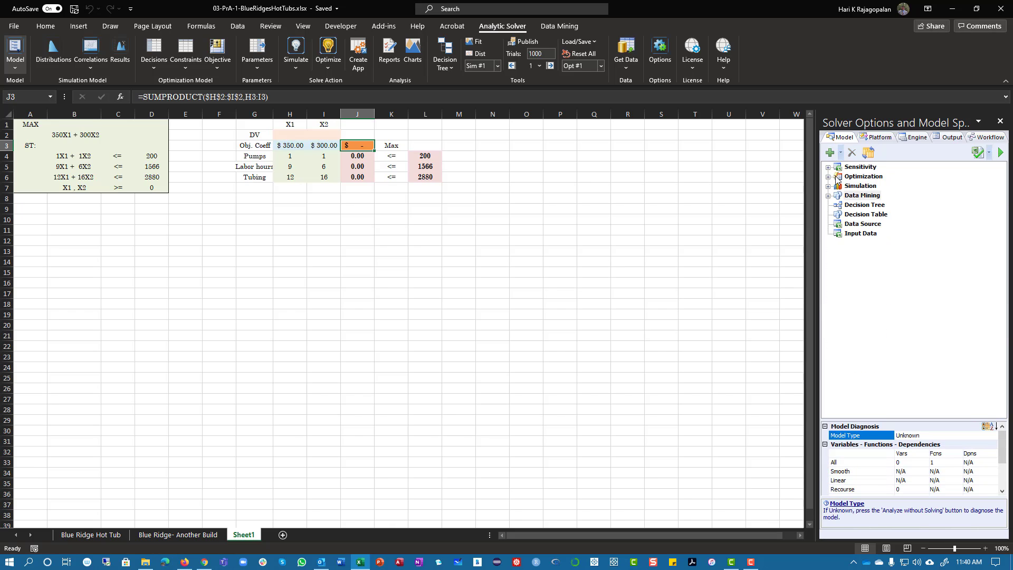
double_click(836, 177)
double_click(877, 196)
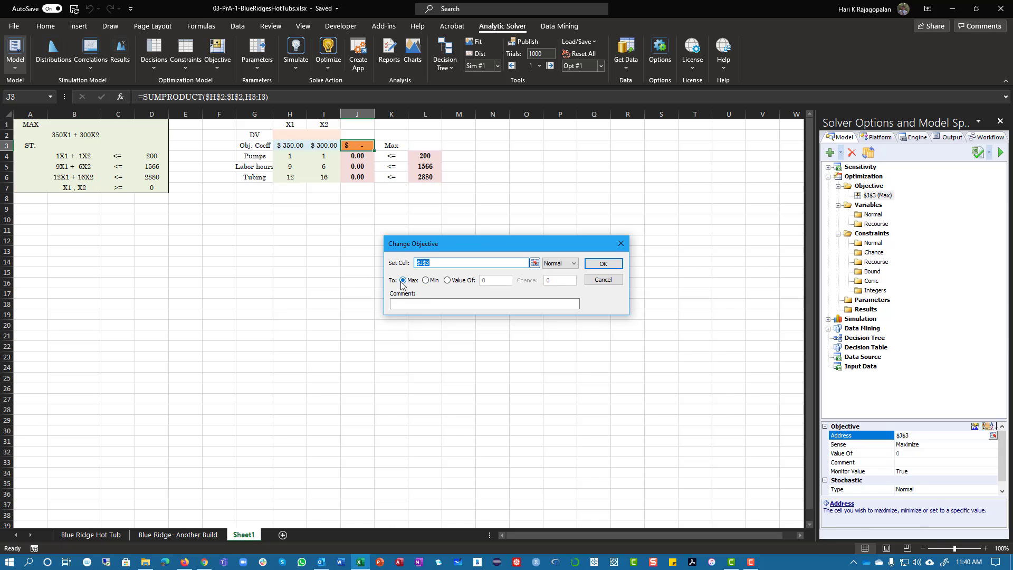
click(603, 263)
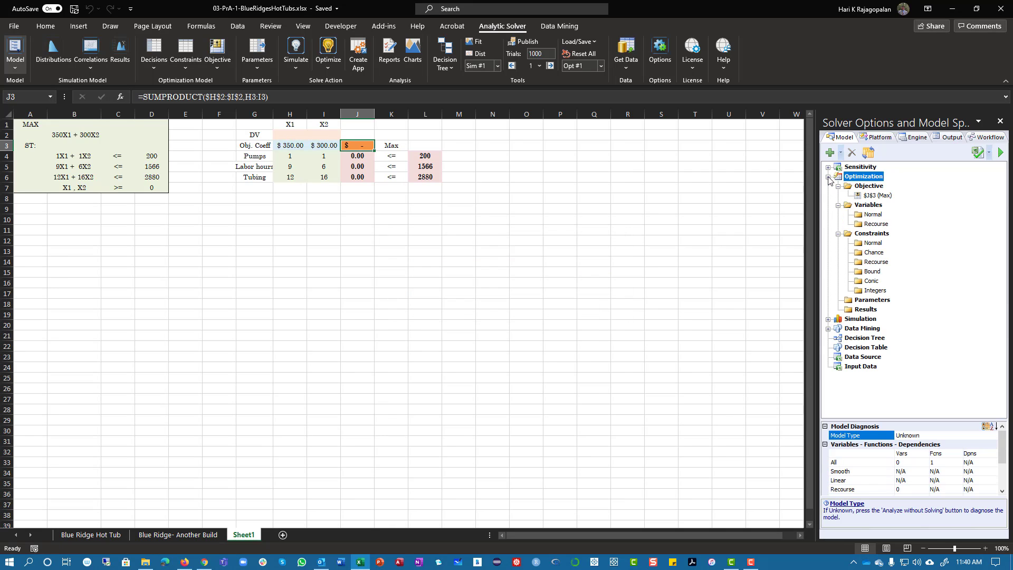
drag(291, 135, 319, 135)
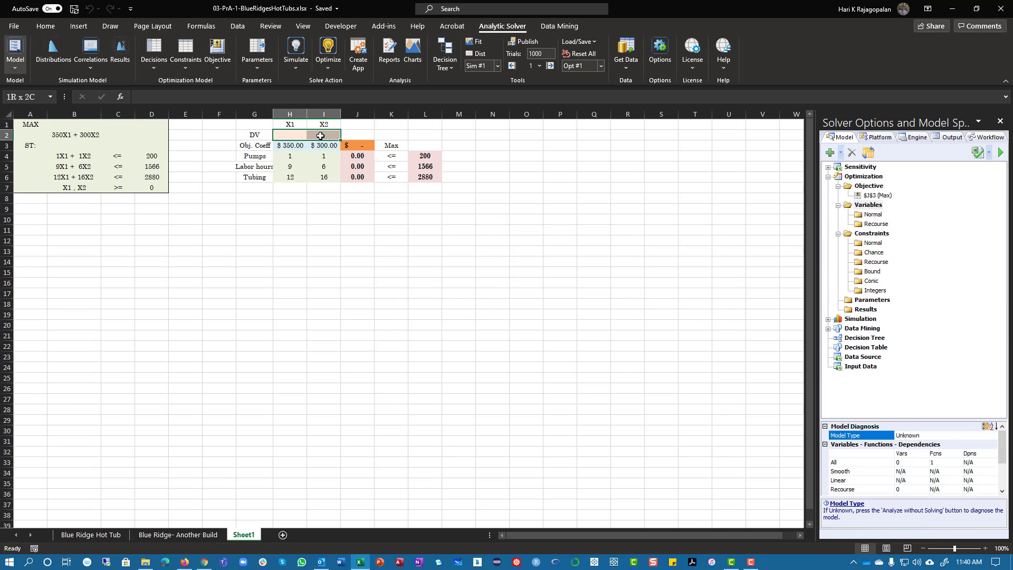
click(831, 153)
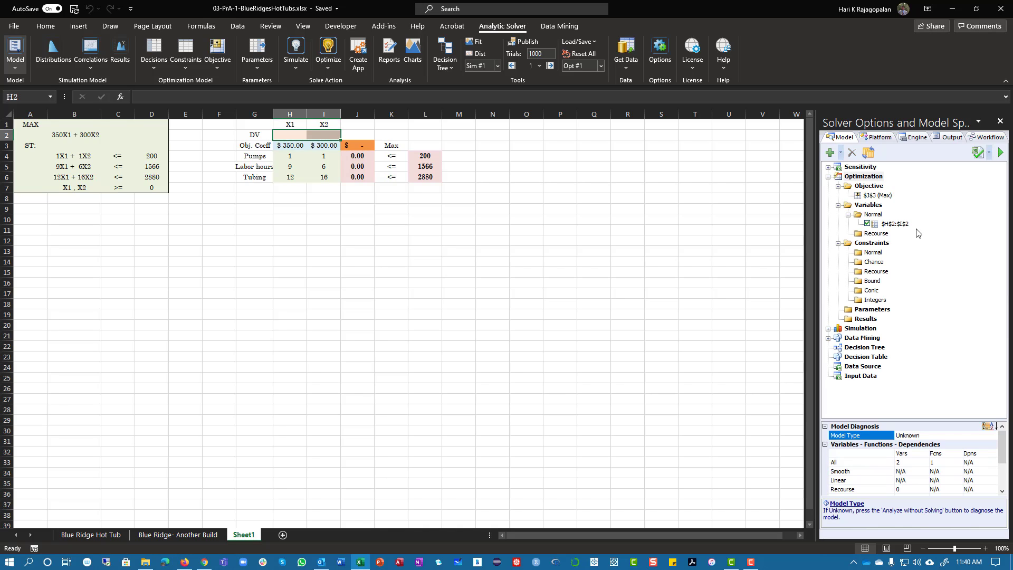
Add a normal constraint requiring the pumps formula J4 to be <= the limit in L4
click(871, 244)
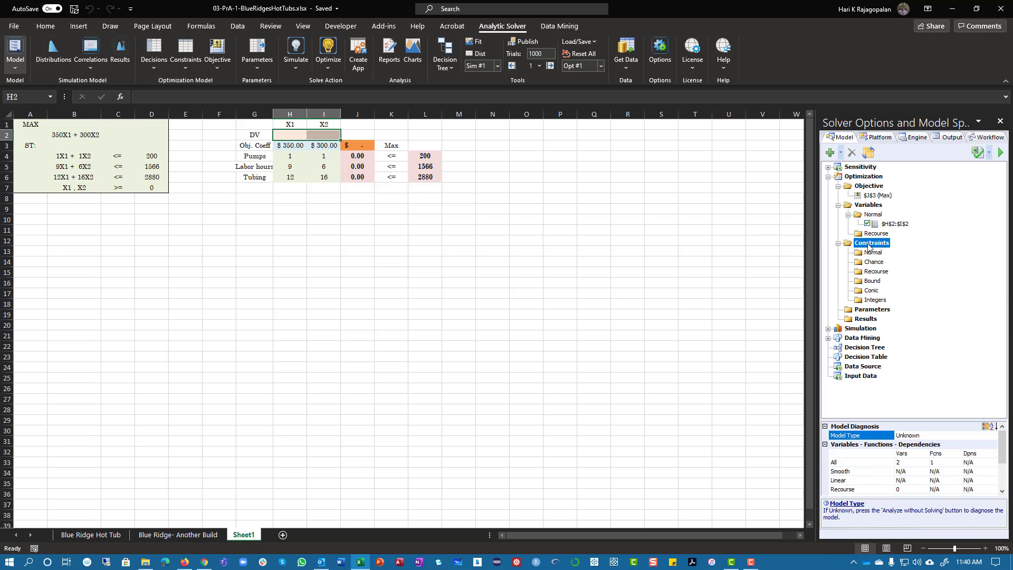
drag(358, 157, 359, 179)
drag(425, 157, 426, 178)
click(871, 243)
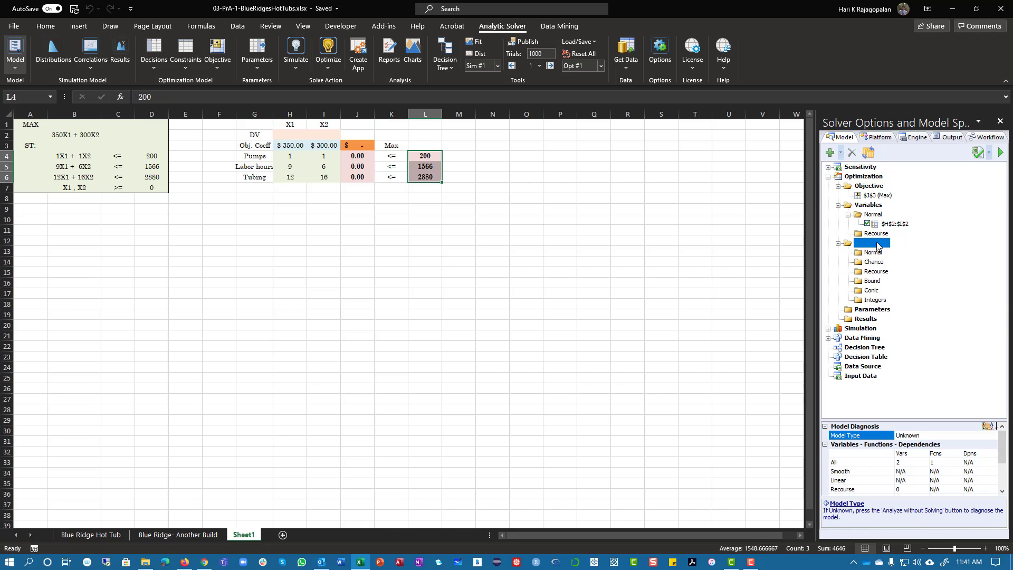
click(359, 157)
click(831, 153)
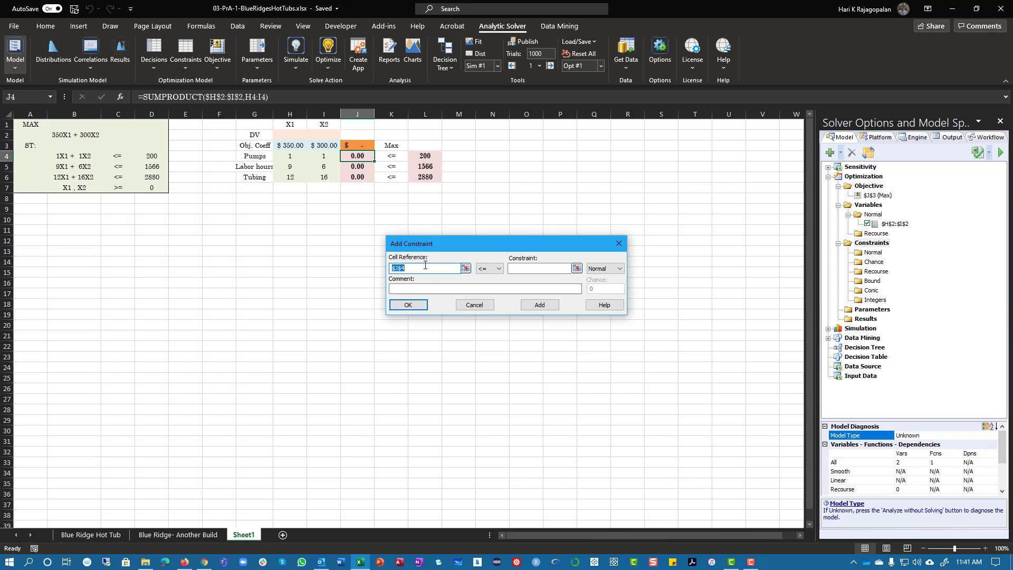
click(428, 157)
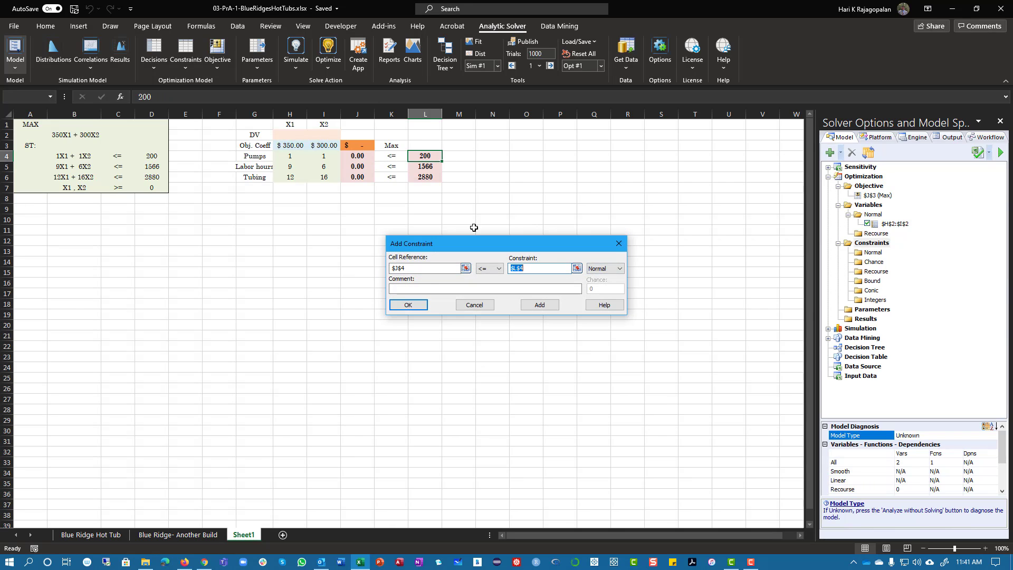
click(539, 305)
Add a normal constraint requiring the labor hours formula J5 to be <= L5, and close the constraint entry
click(360, 167)
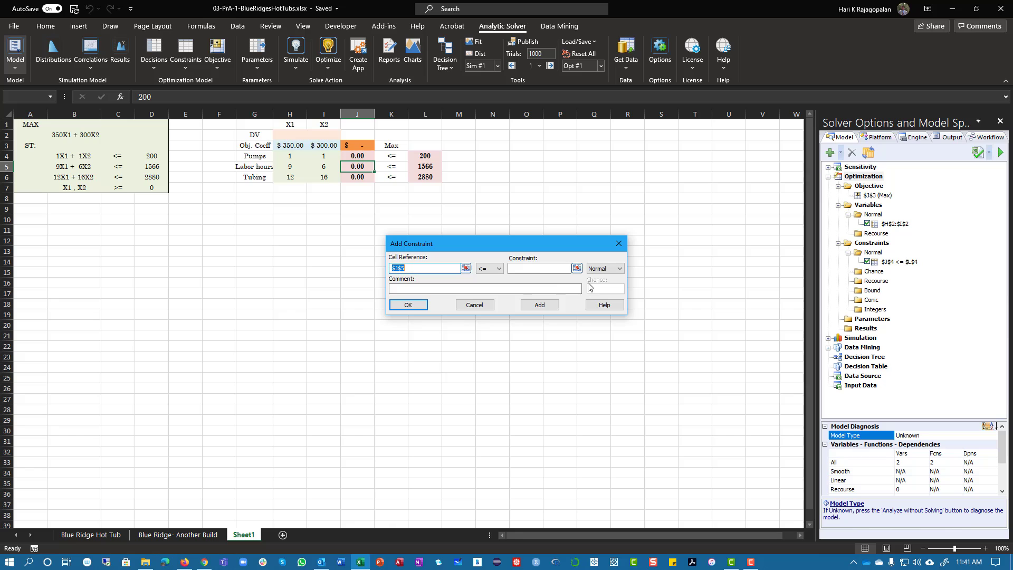
click(524, 267)
click(427, 168)
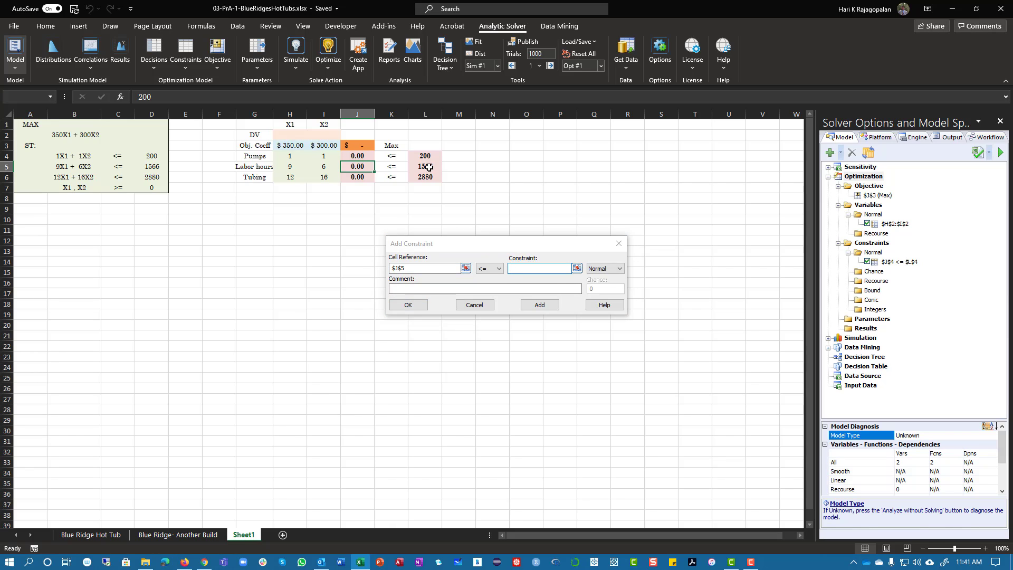
click(537, 305)
click(473, 305)
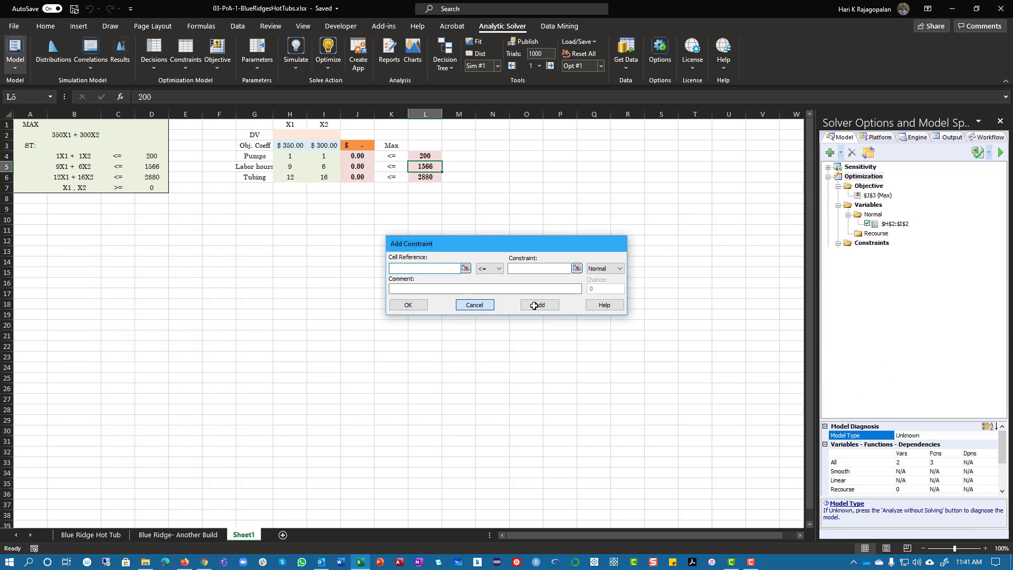
Delete the two individual constraints J4 <= L4 and J5 <= L5 from the model
click(908, 265)
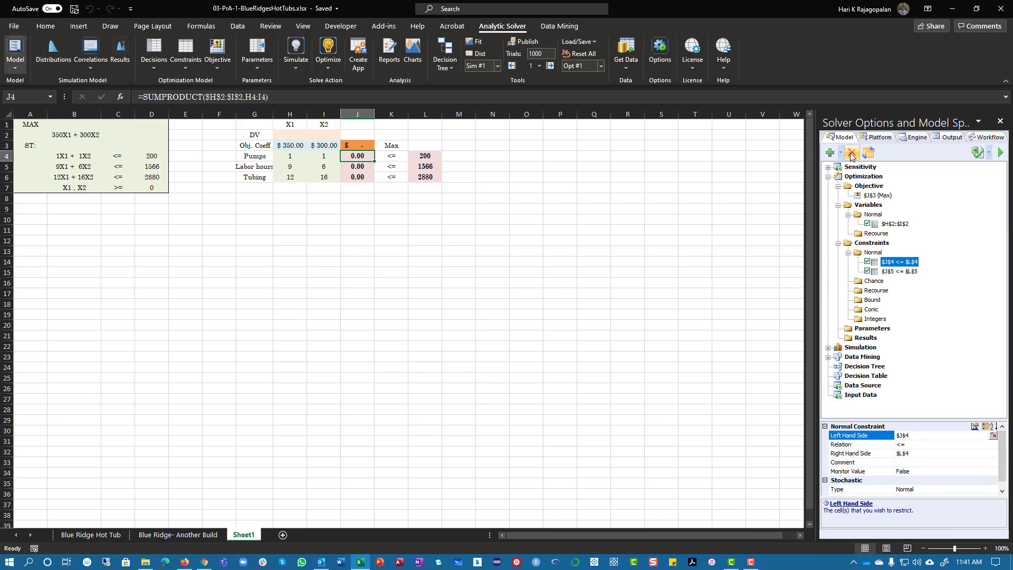
click(852, 153)
click(913, 264)
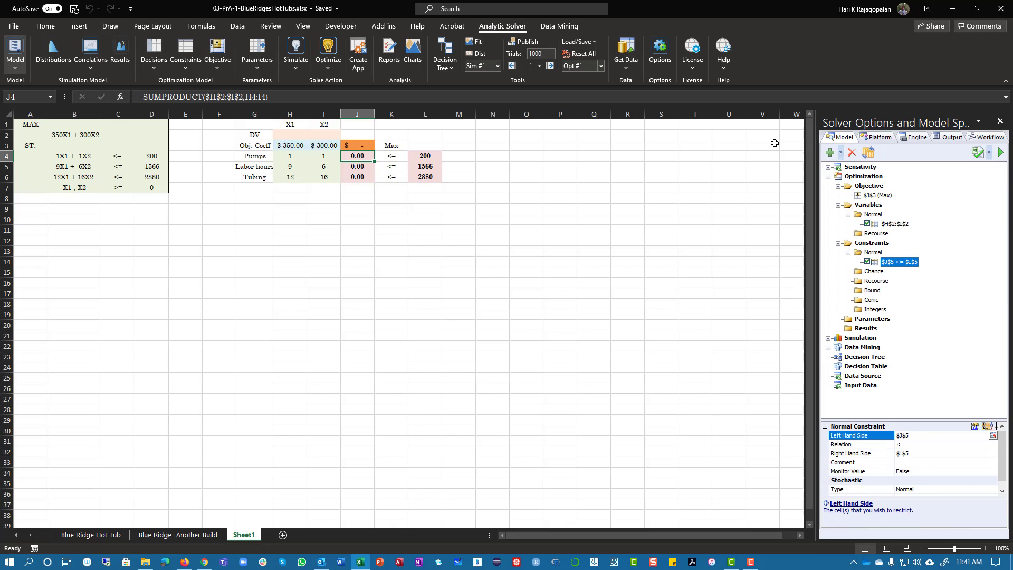
click(852, 153)
Add one grouped normal constraint requiring J4:J6 to be <= the limits in L4:L6
click(871, 243)
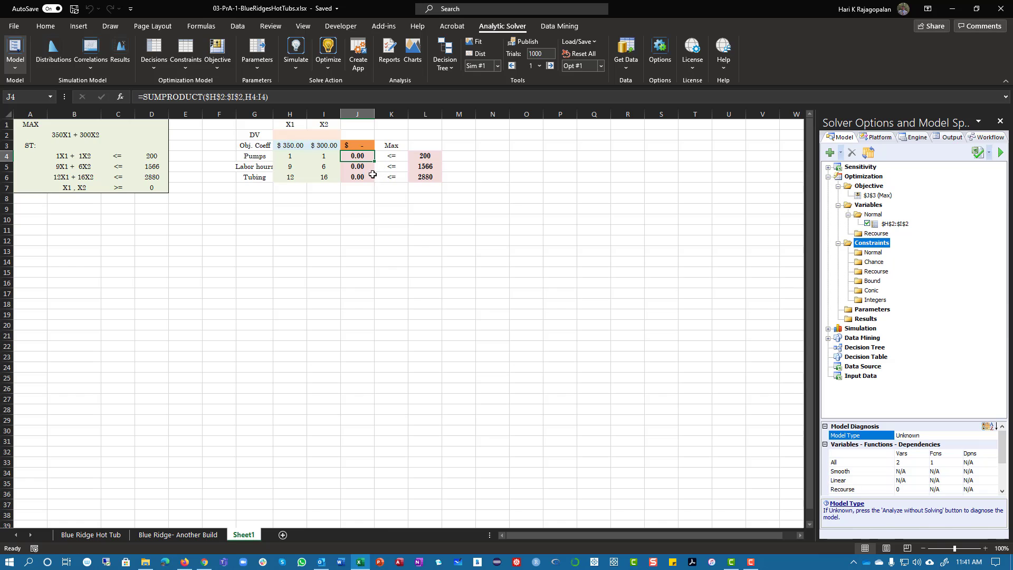
drag(404, 156, 357, 178)
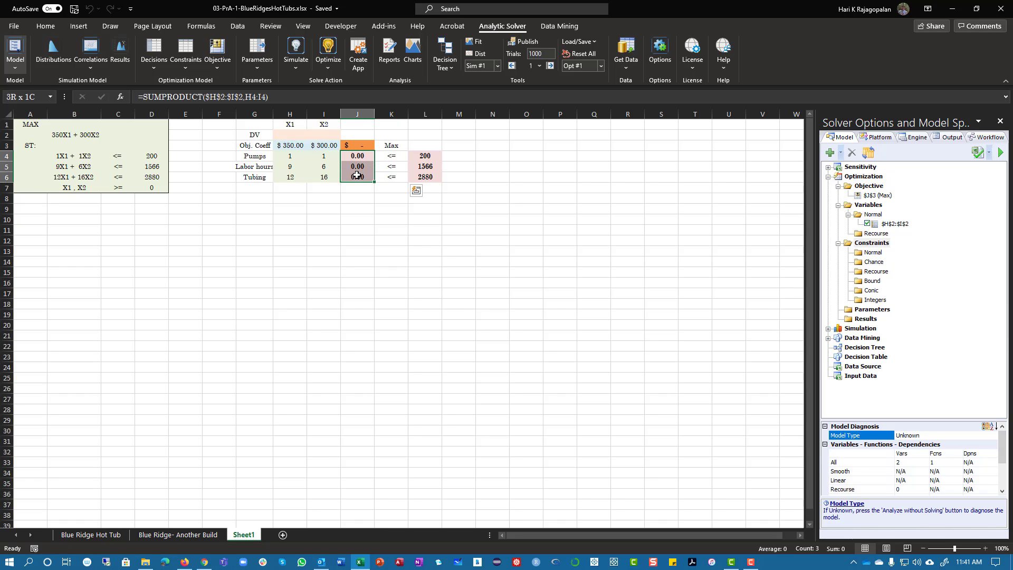
click(830, 153)
drag(422, 156, 424, 177)
click(496, 272)
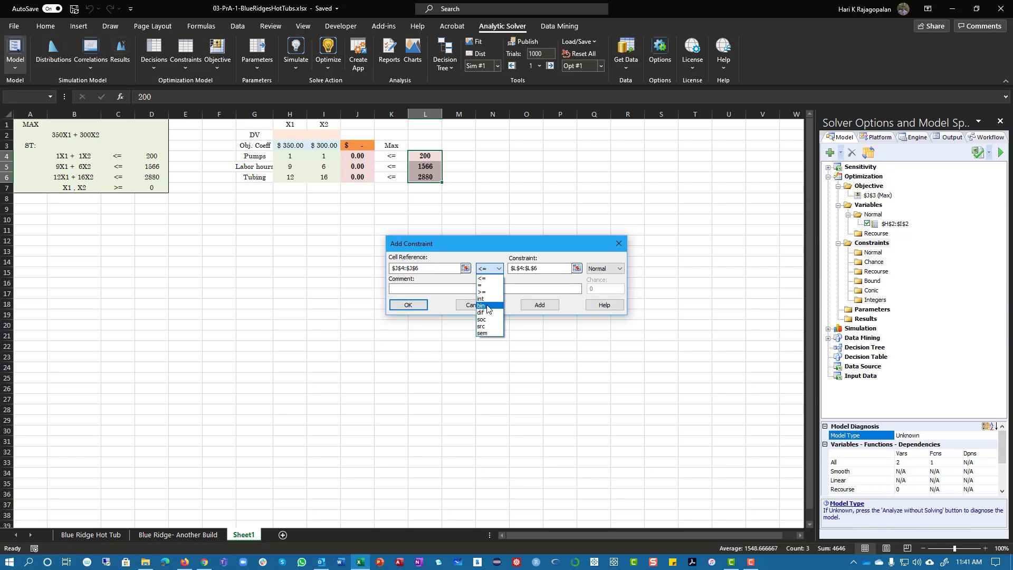
click(492, 279)
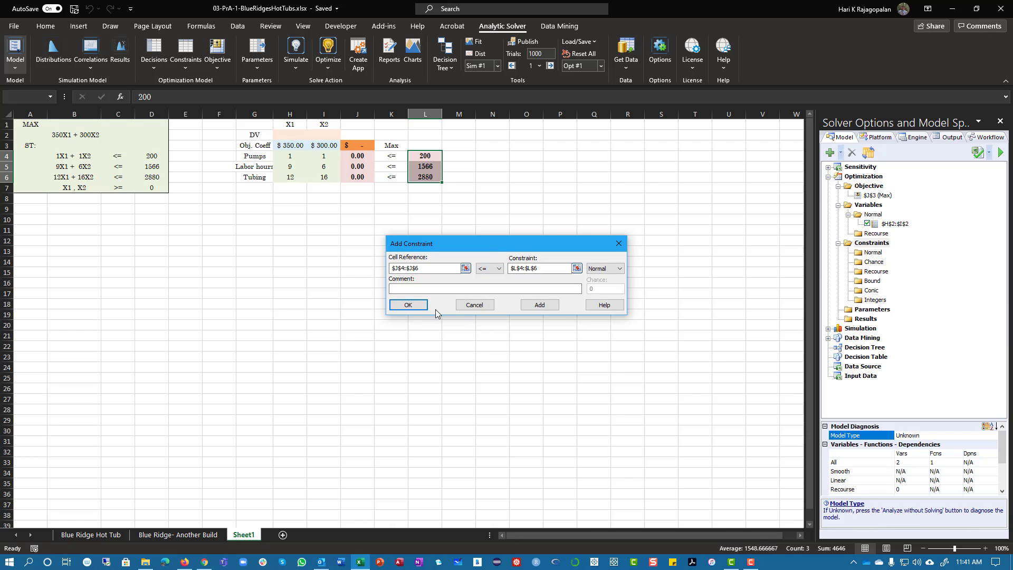
click(411, 305)
Enforce the X1, X2 >= 0 condition by setting the engine's Assume Non-Negative option to True
click(60, 186)
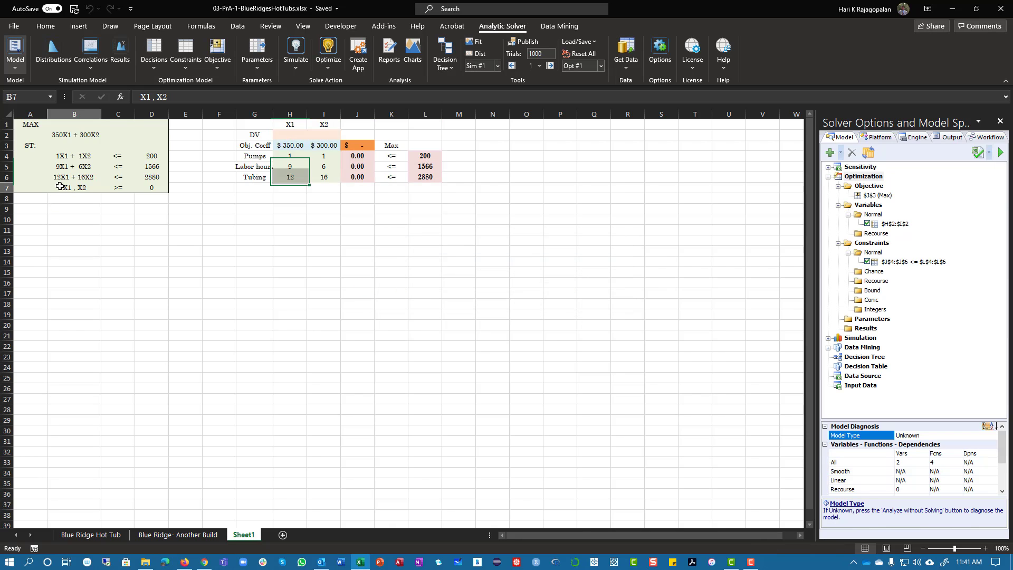
drag(59, 186, 157, 190)
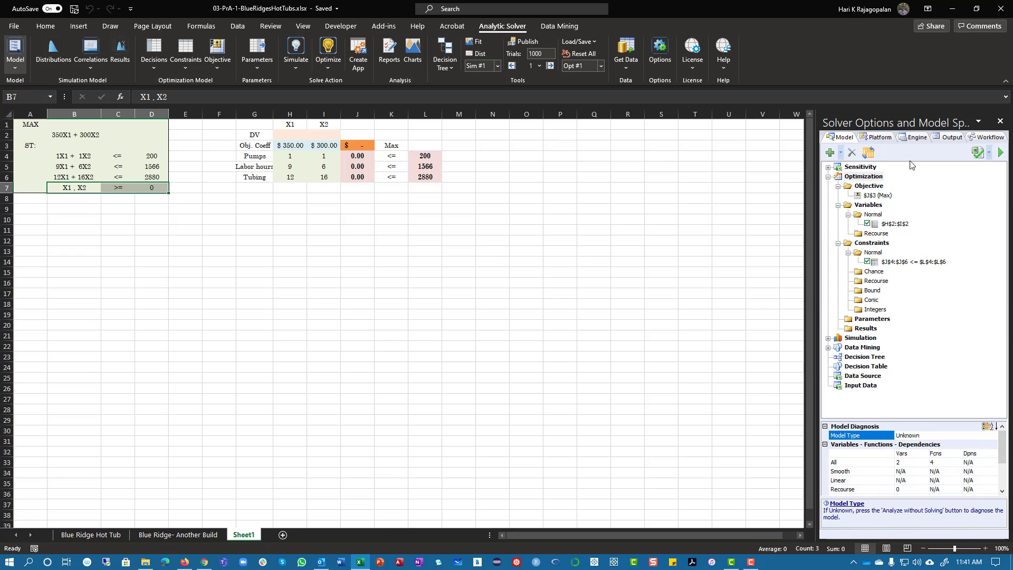
click(916, 138)
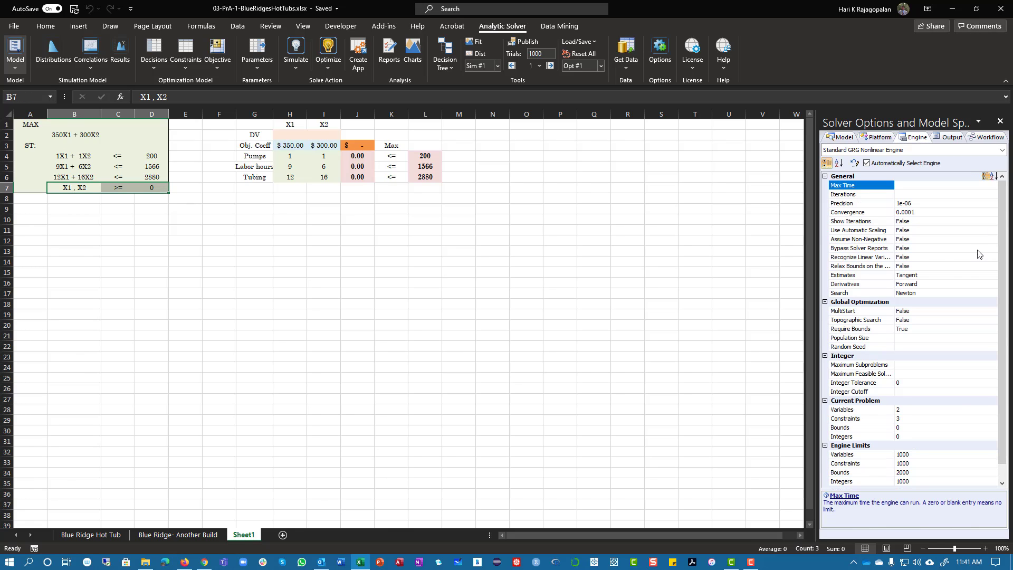
click(912, 240)
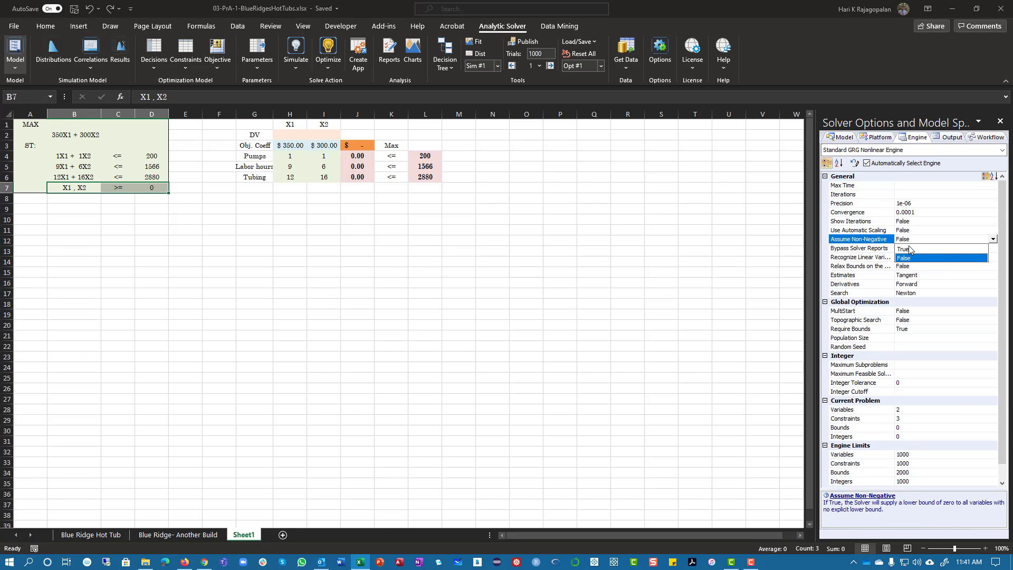
click(912, 248)
click(634, 259)
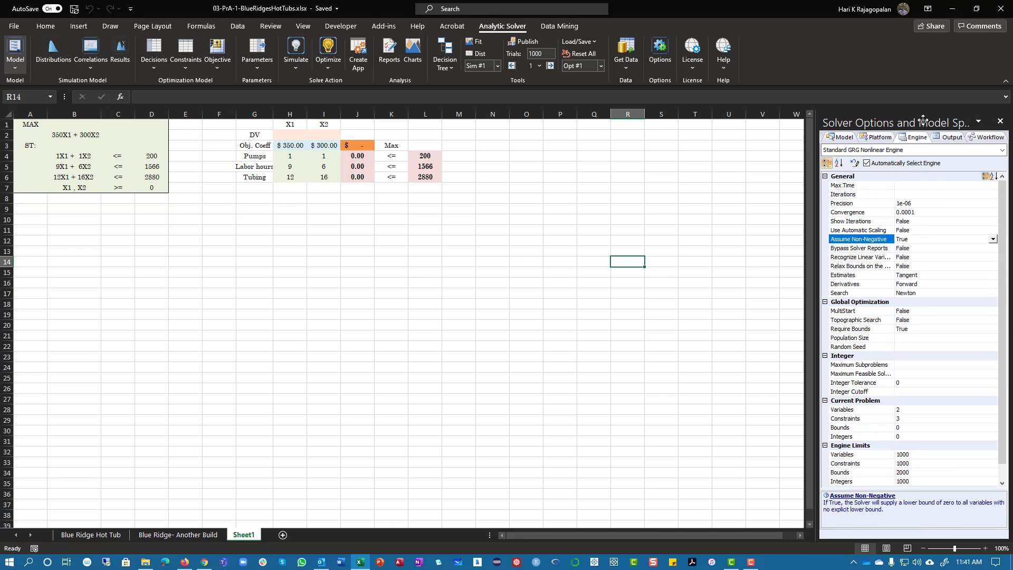
Choose the Standard LP/Quadratic Engine and return to the Constraints group of the model
click(919, 150)
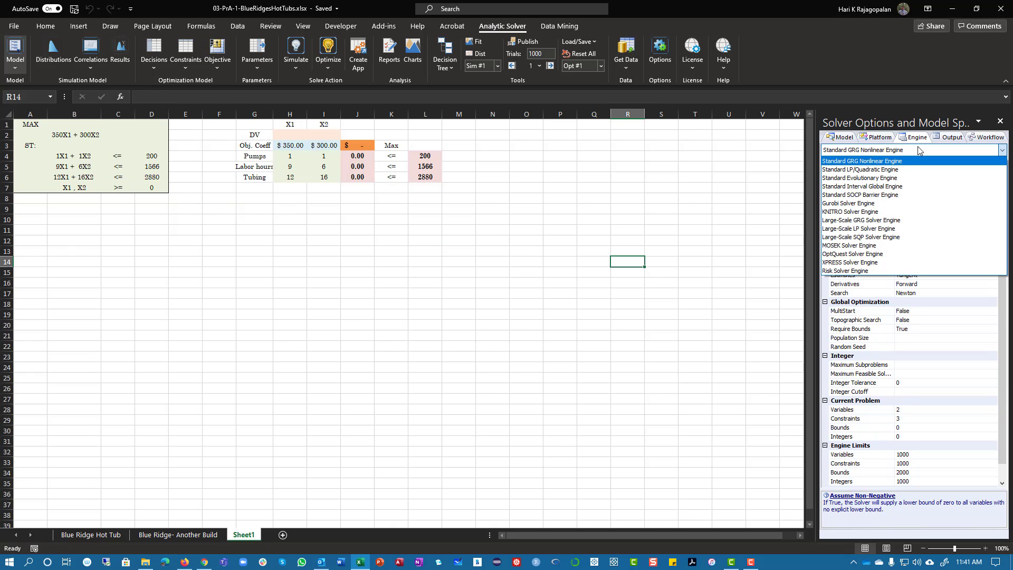
click(894, 169)
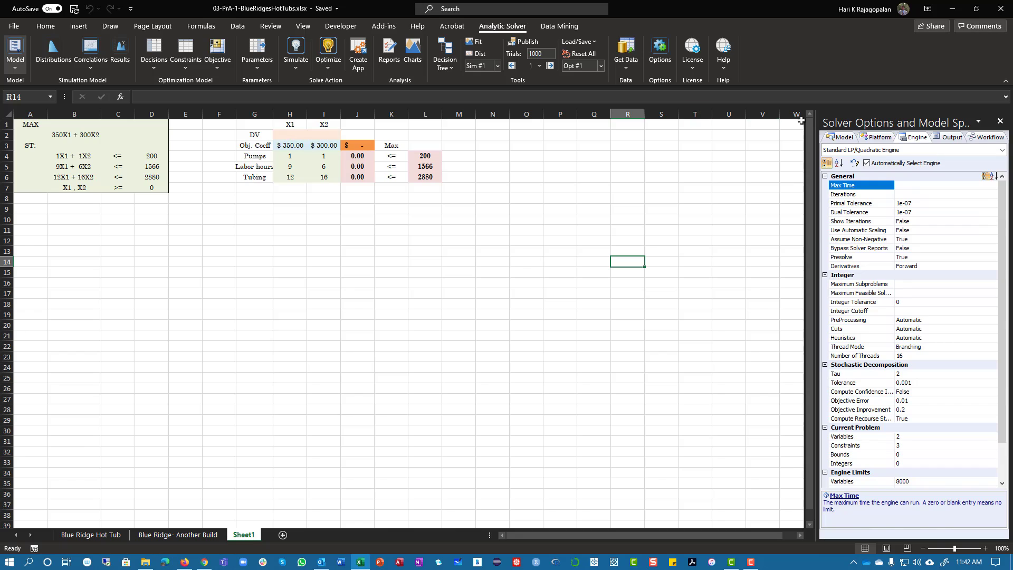
click(843, 137)
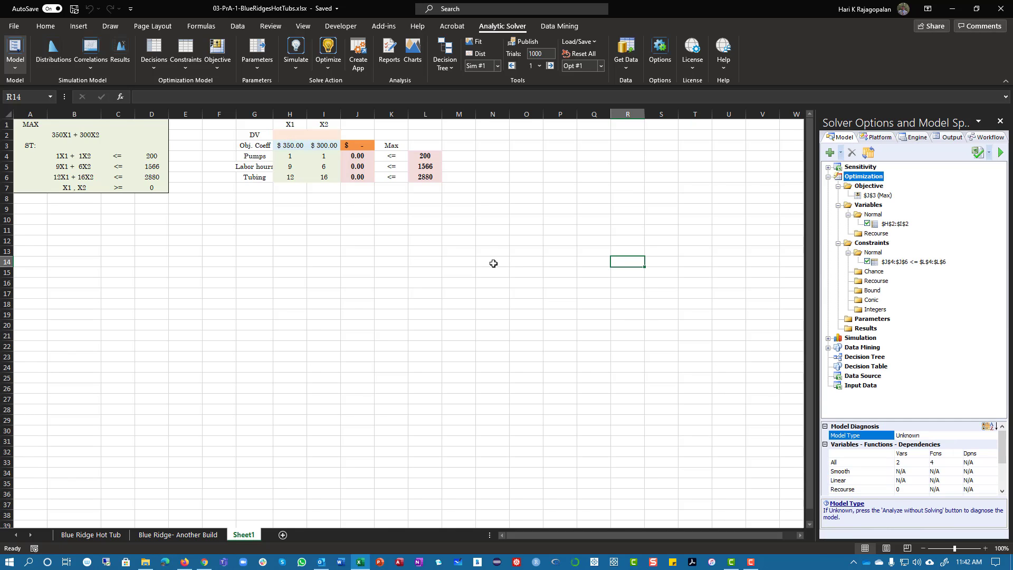
click(877, 244)
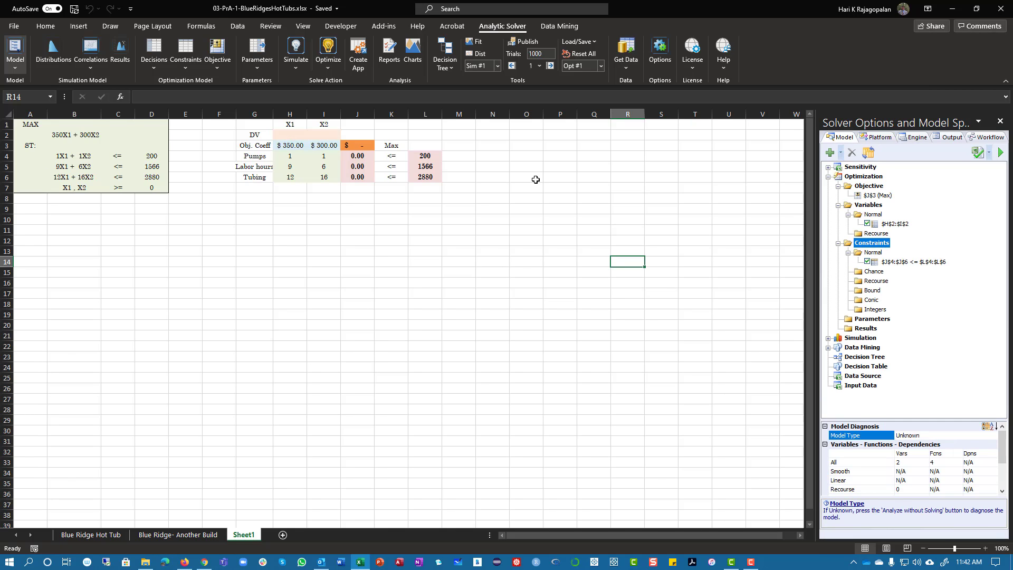
drag(284, 134, 321, 134)
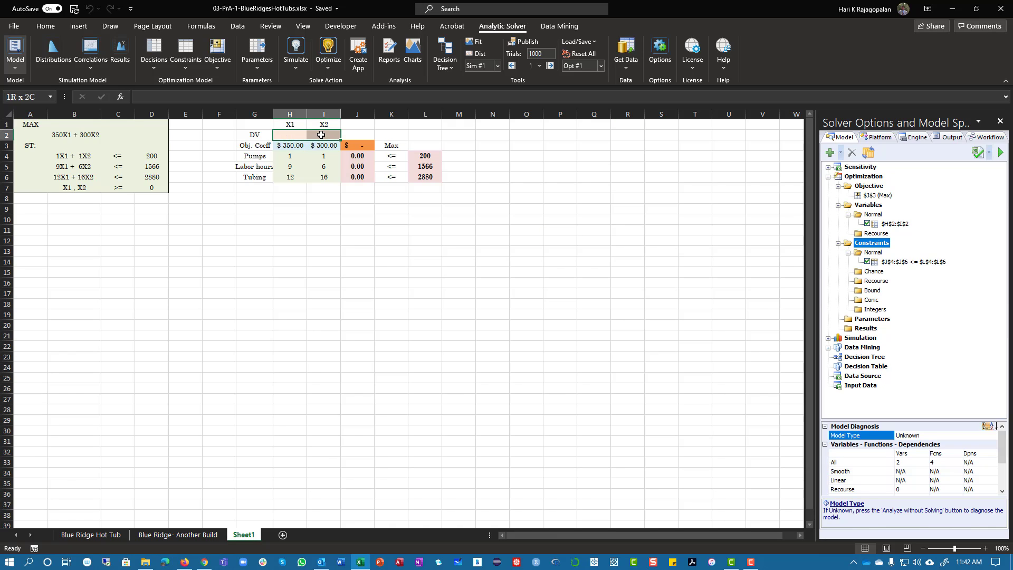
click(830, 152)
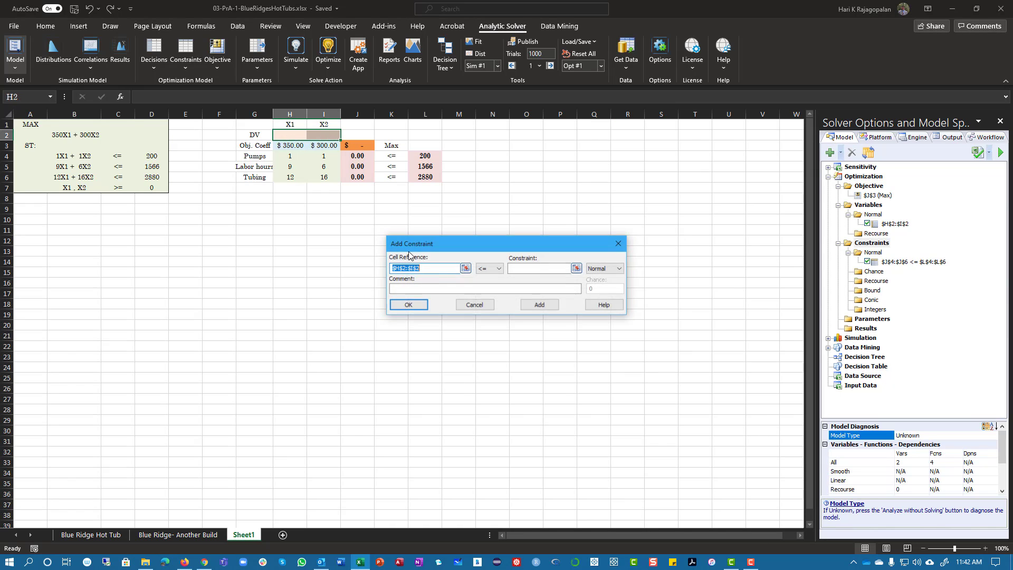
click(489, 268)
click(484, 283)
click(523, 267)
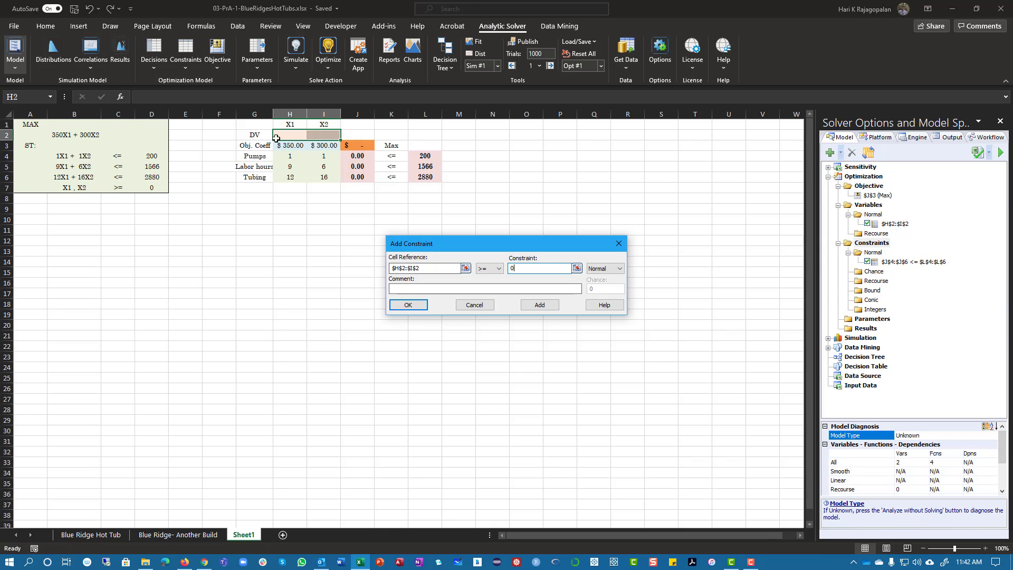
click(477, 308)
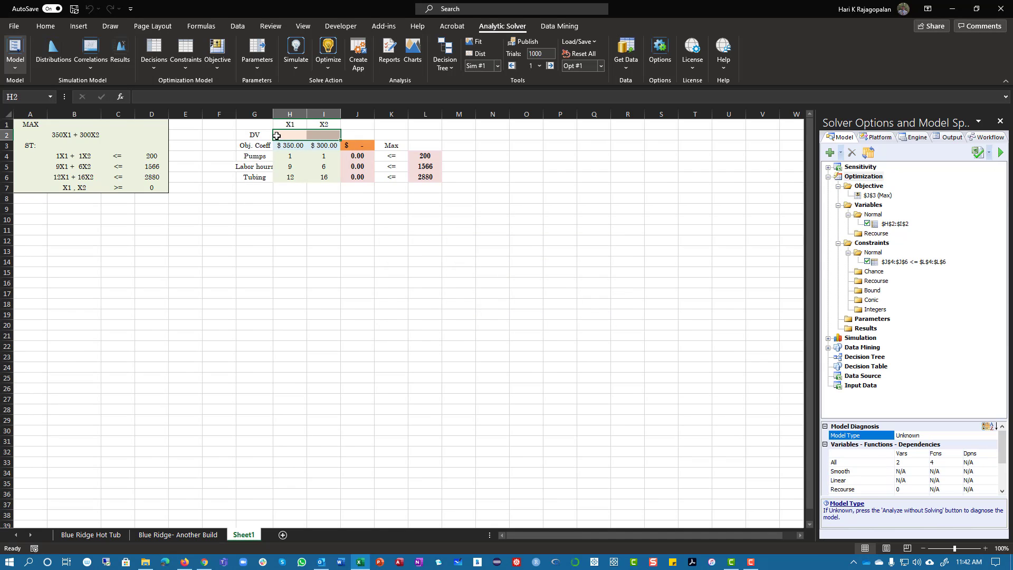
Add a constraint requiring the decision variables in H2:I2 to be >= 0
drag(287, 135, 333, 136)
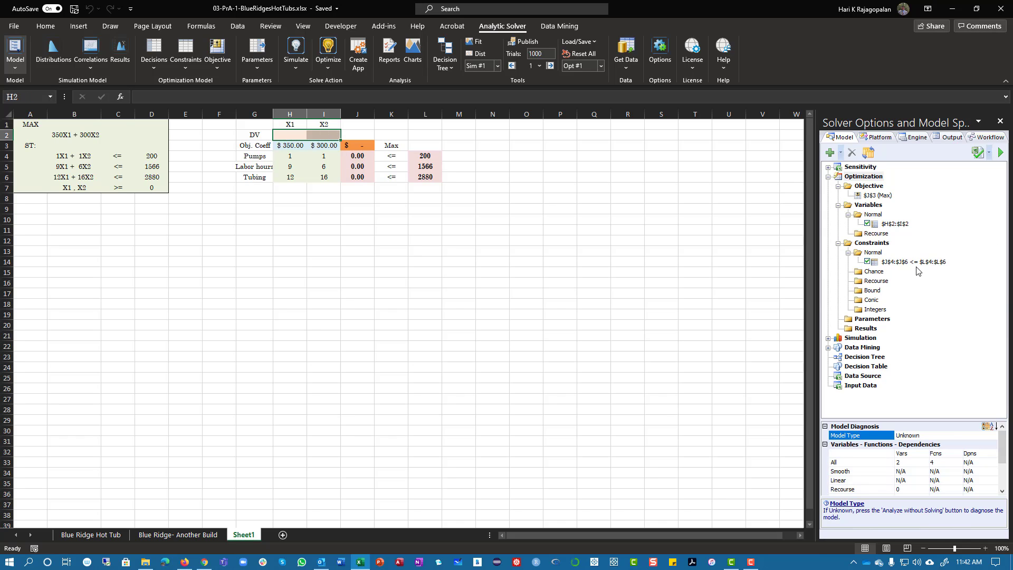
click(841, 153)
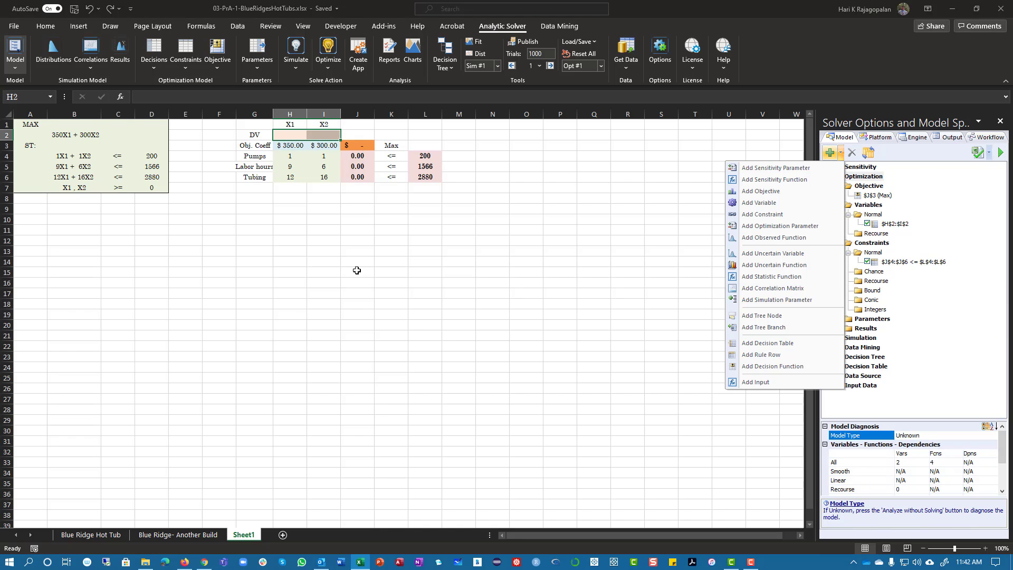
click(763, 214)
click(484, 269)
click(482, 292)
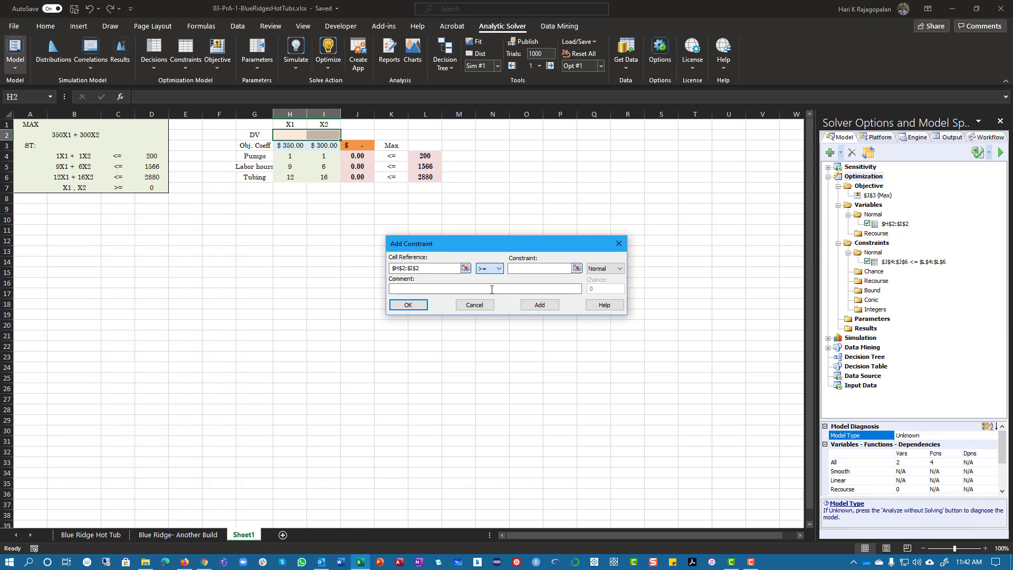
click(520, 268)
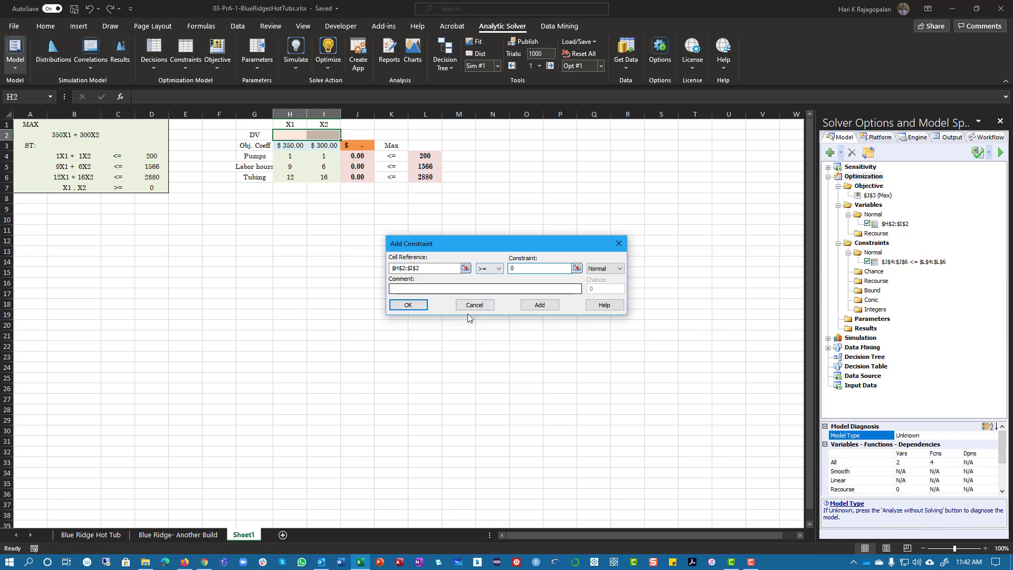
click(406, 305)
Check the engine settings, delete the H2:I2 >= 0 bound constraint from the model, and solve the model
click(906, 304)
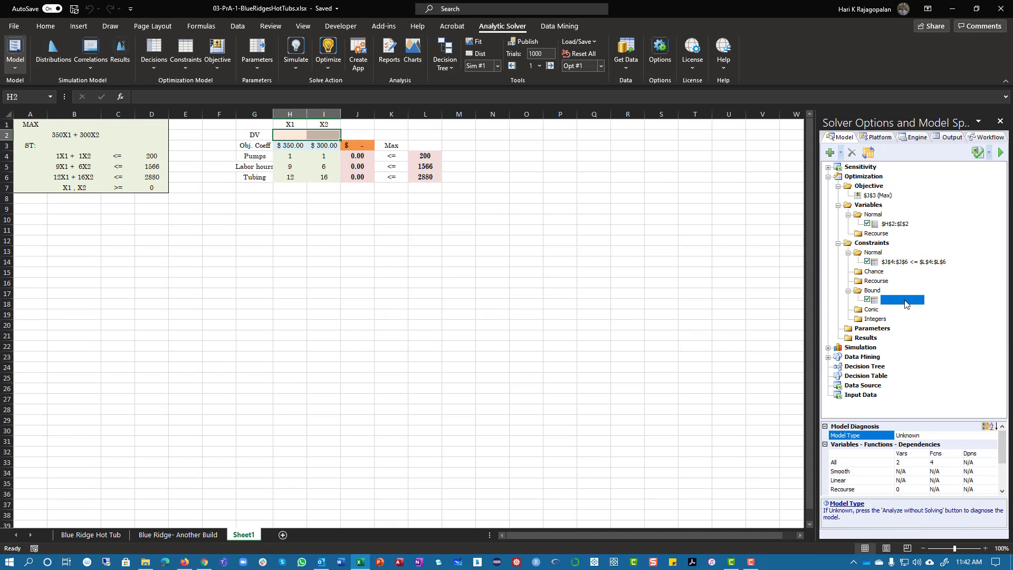
click(918, 137)
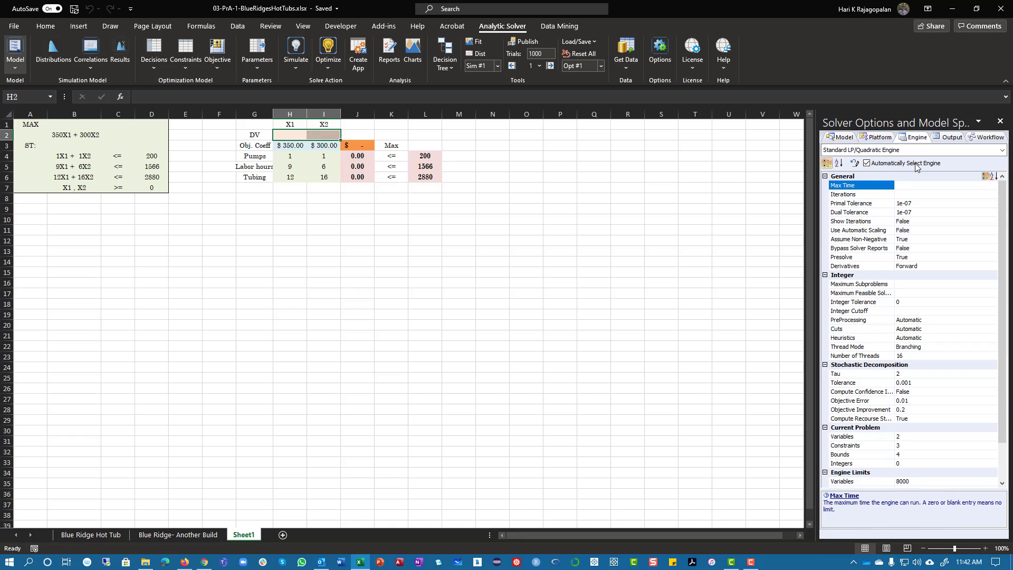
click(831, 139)
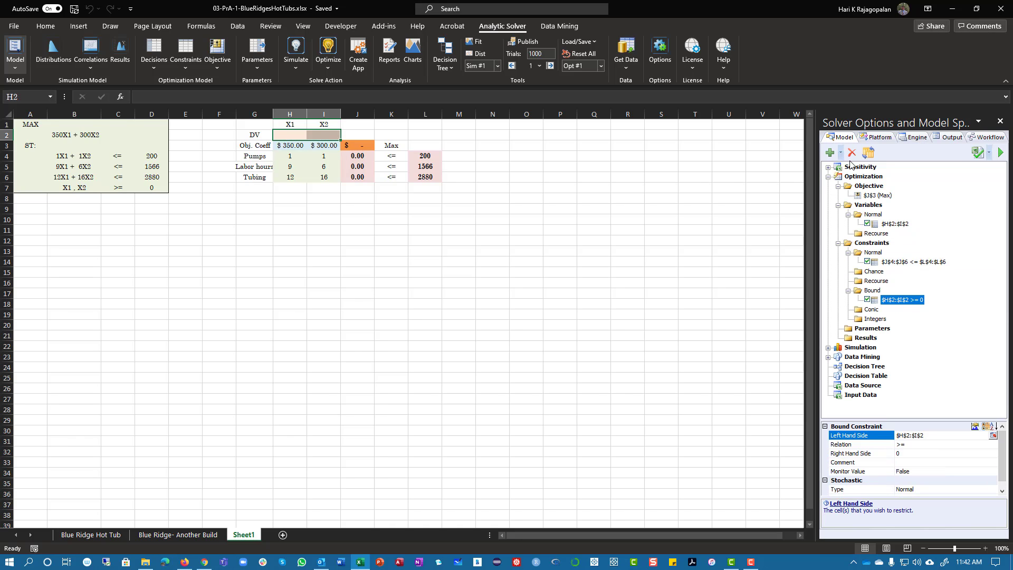
click(851, 153)
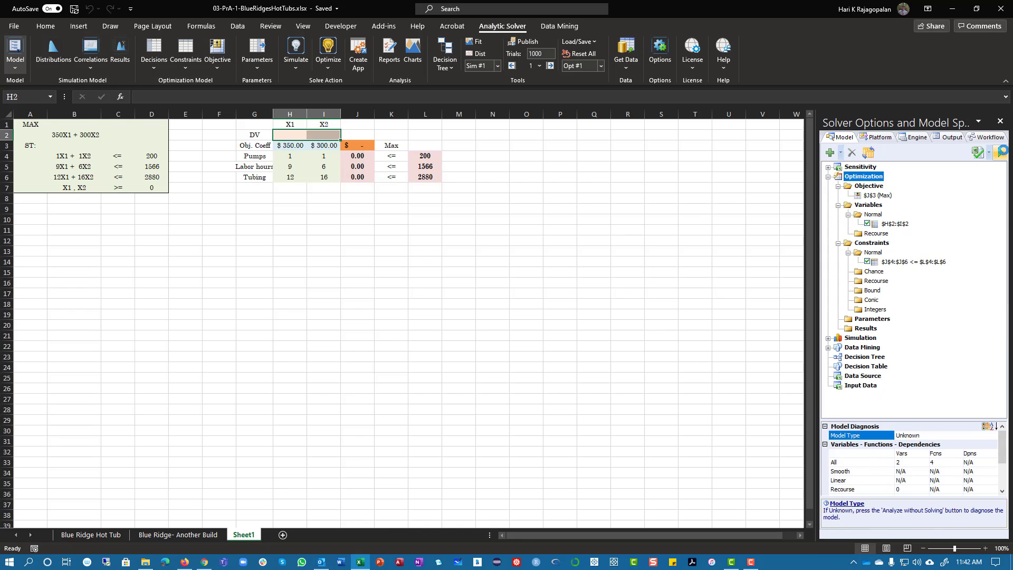
Autofit the width of column J, which holds the objective and constraint totals
double_click(374, 114)
click(559, 293)
drag(279, 137, 444, 178)
click(510, 305)
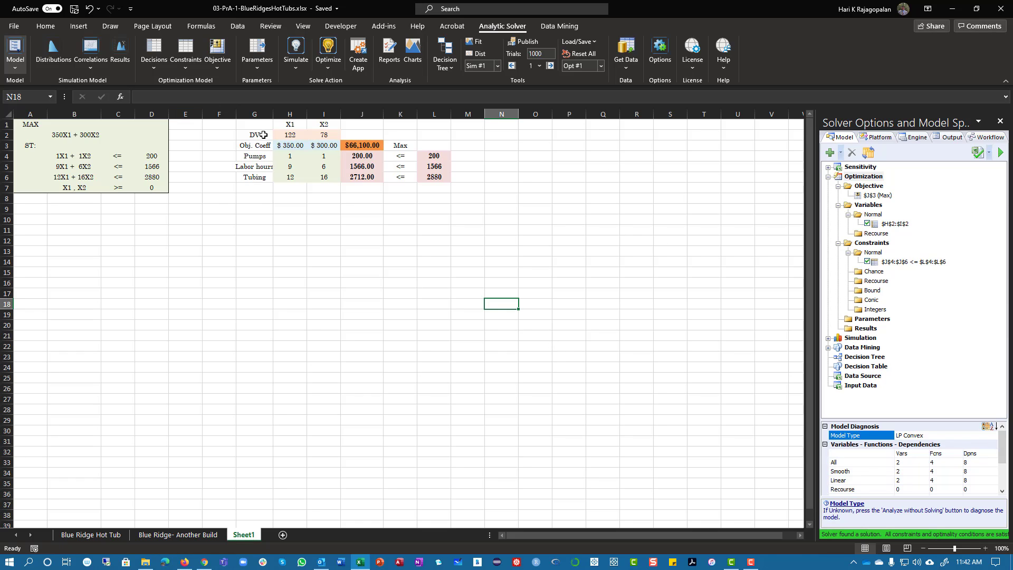
drag(255, 125, 444, 177)
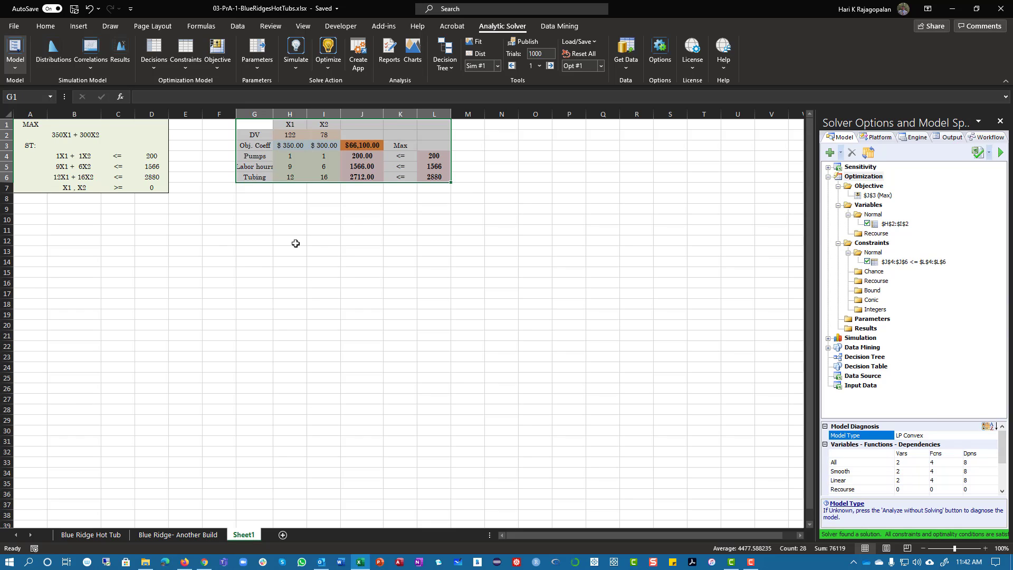
Start a second layout below the model by entering the row labels X1 in G10 and X2 in G11
click(254, 218)
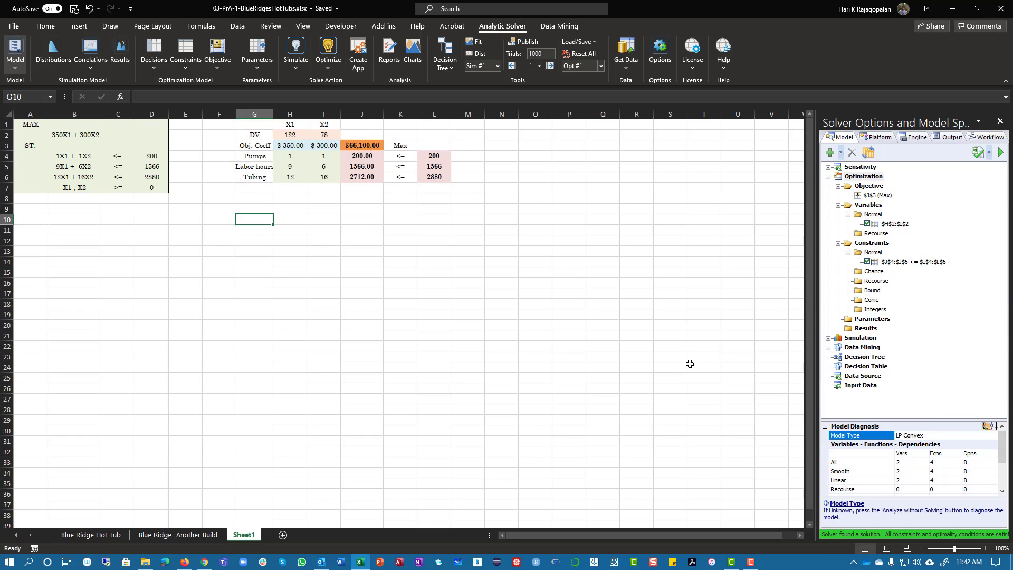
text(X1)
key(Return)
text(X2)
key(Tab)
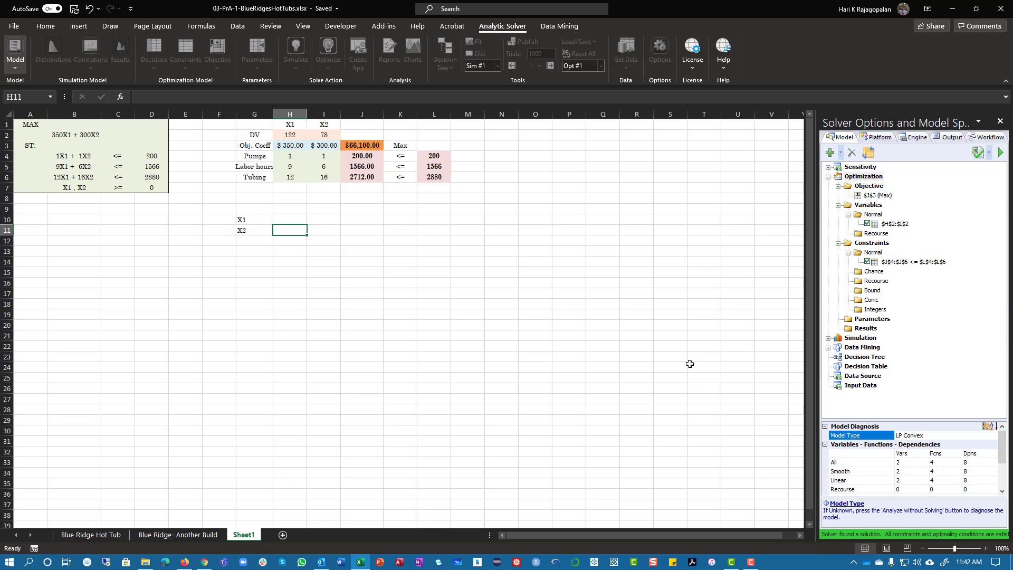
key(Left)
key(Up)
key(Down)
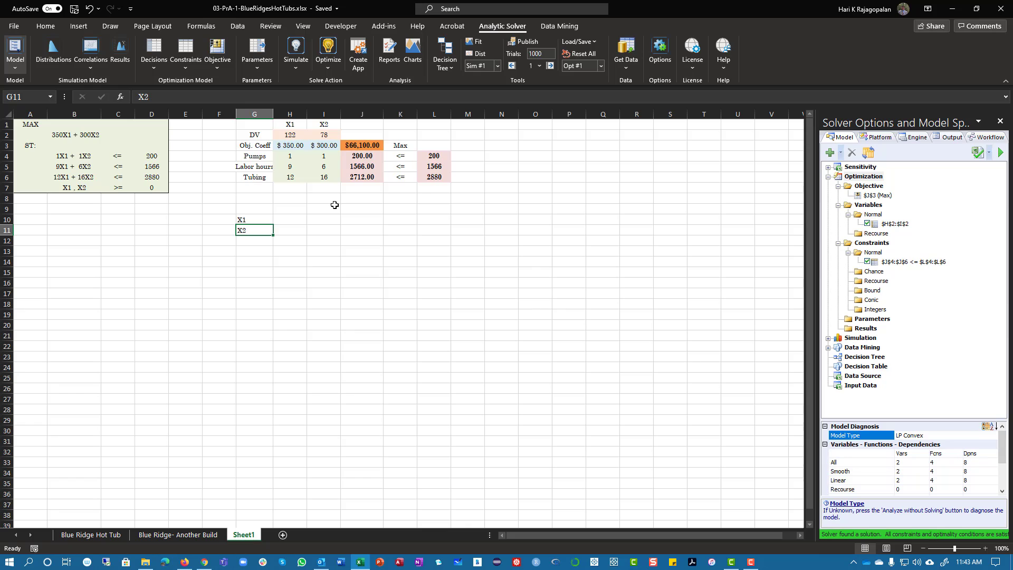
click(268, 126)
key(ctrl+a)
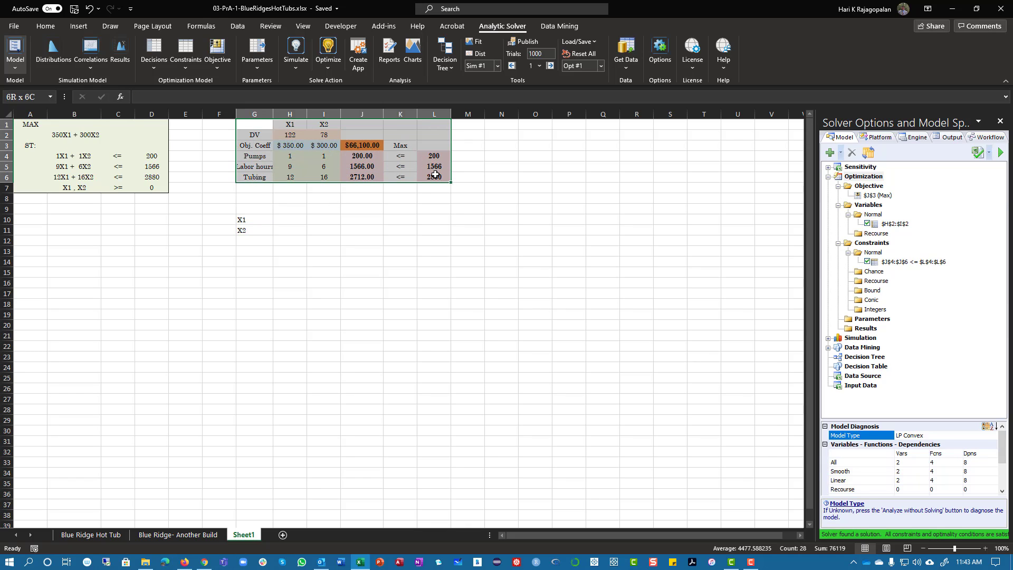
right_click(268, 126)
click(299, 150)
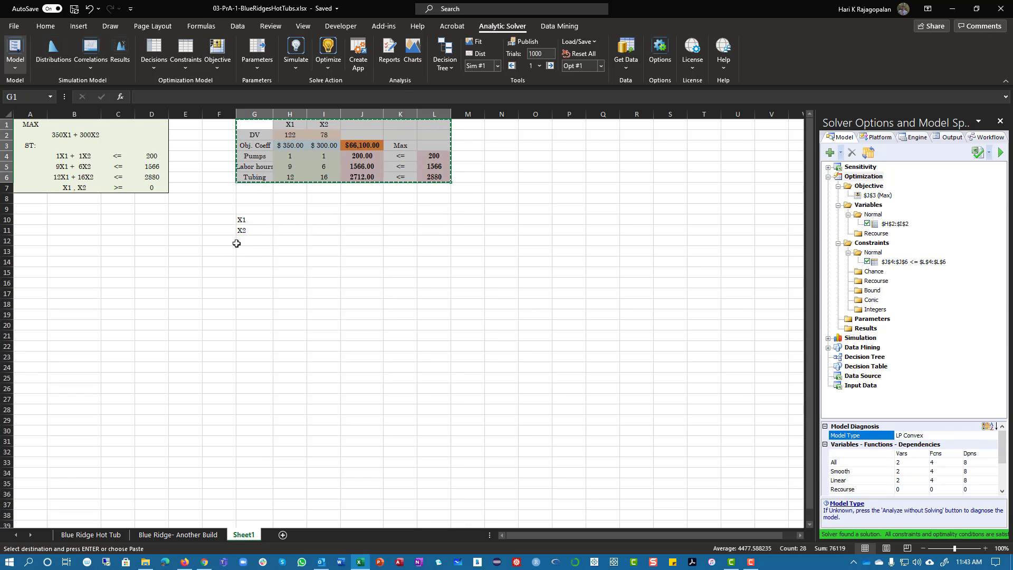
click(249, 224)
key(Escape)
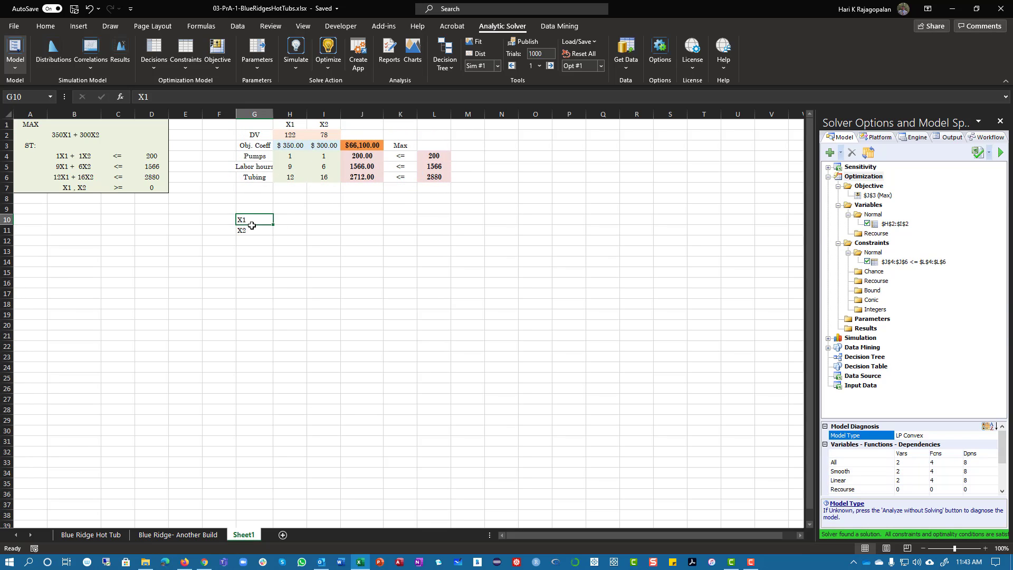
Examine how variables and constraints are laid out in the existing model compared with the space for the second layout
drag(252, 225, 253, 203)
drag(254, 136, 285, 255)
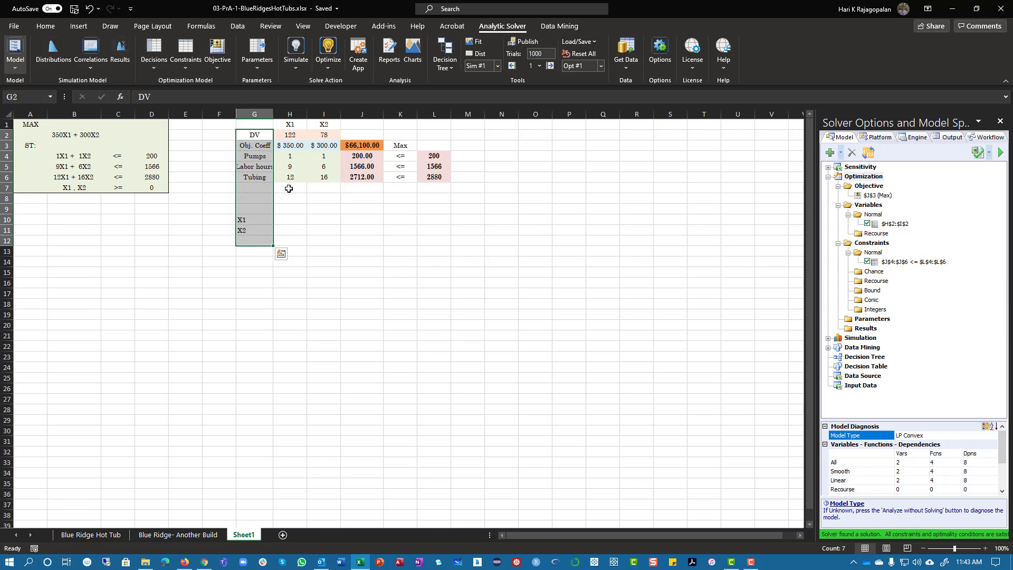
drag(289, 125, 401, 125)
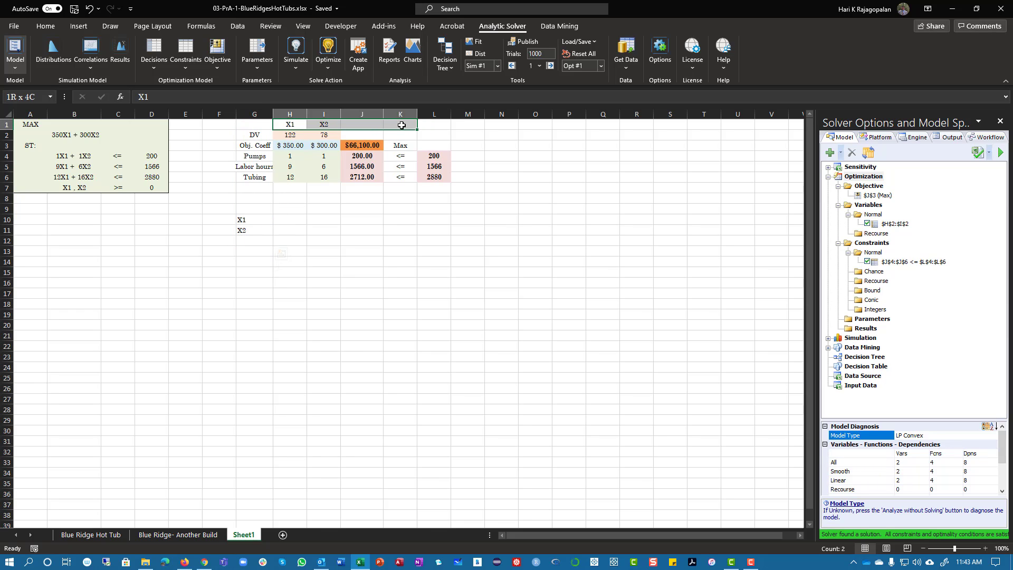
drag(255, 135, 256, 371)
drag(253, 124, 475, 185)
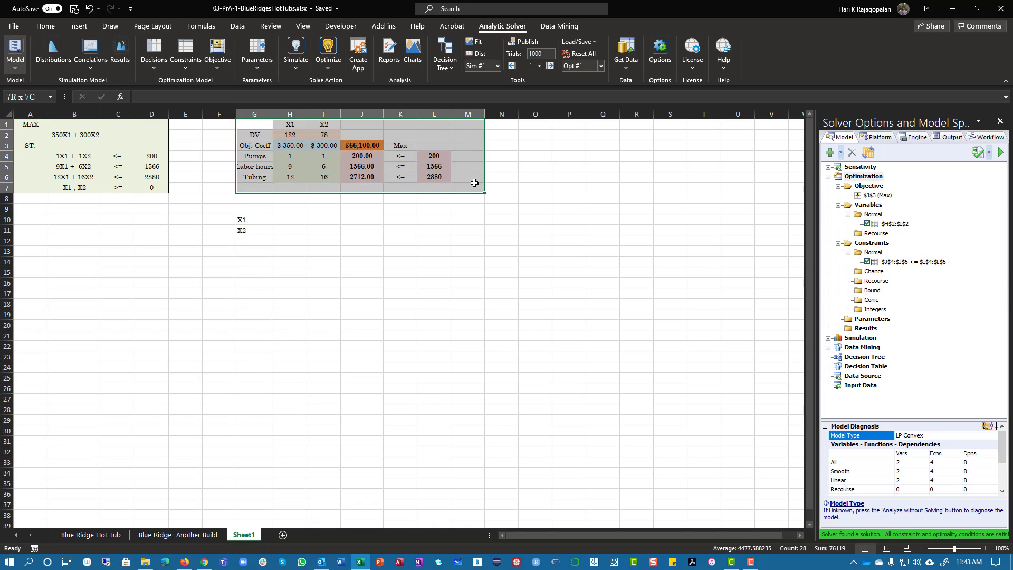
drag(252, 215, 647, 315)
click(255, 243)
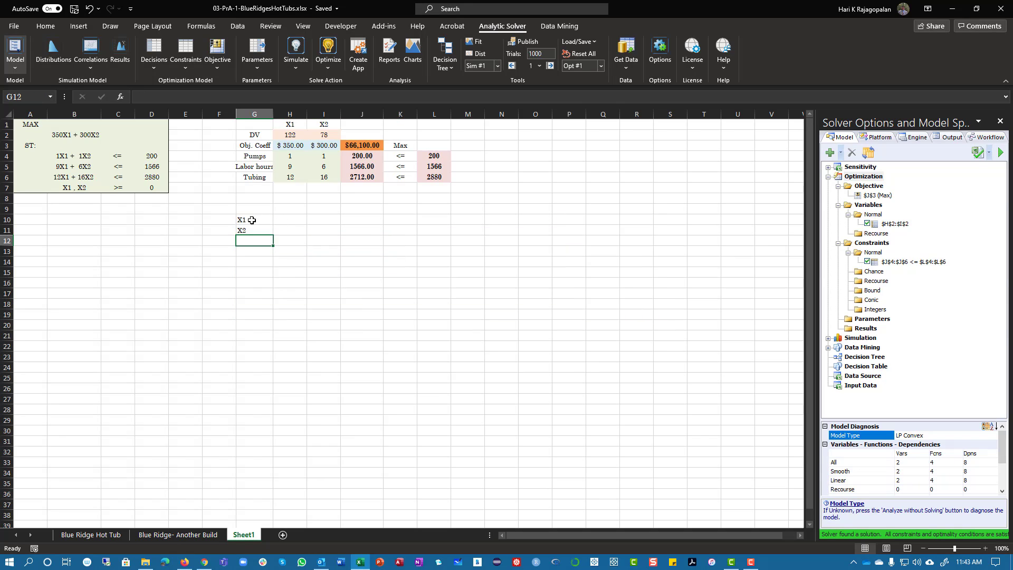
click(252, 220)
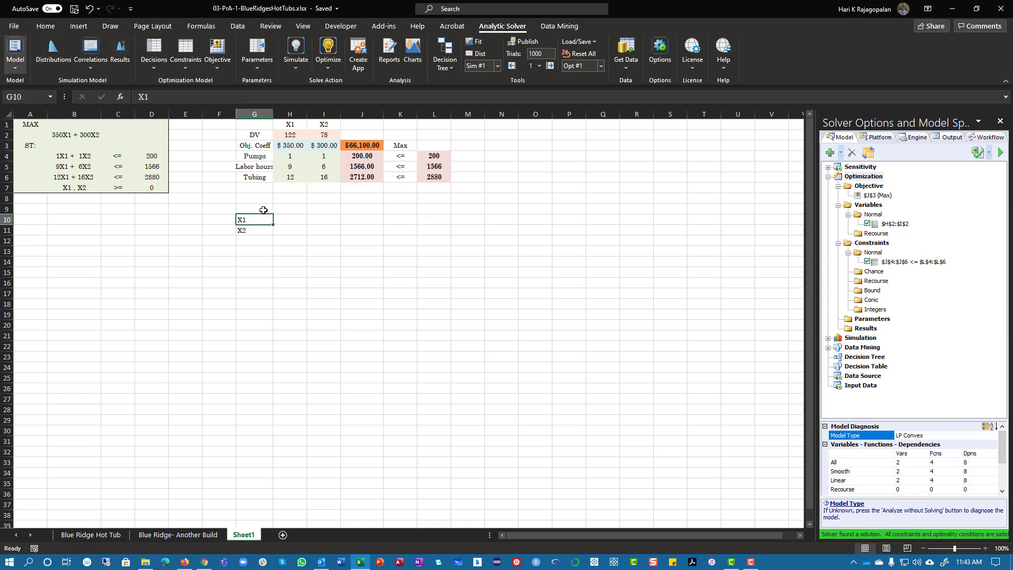
Fill H10:H11 with the light orange of the existing decision variable cells and enter the heading DV in H9
drag(291, 222, 293, 233)
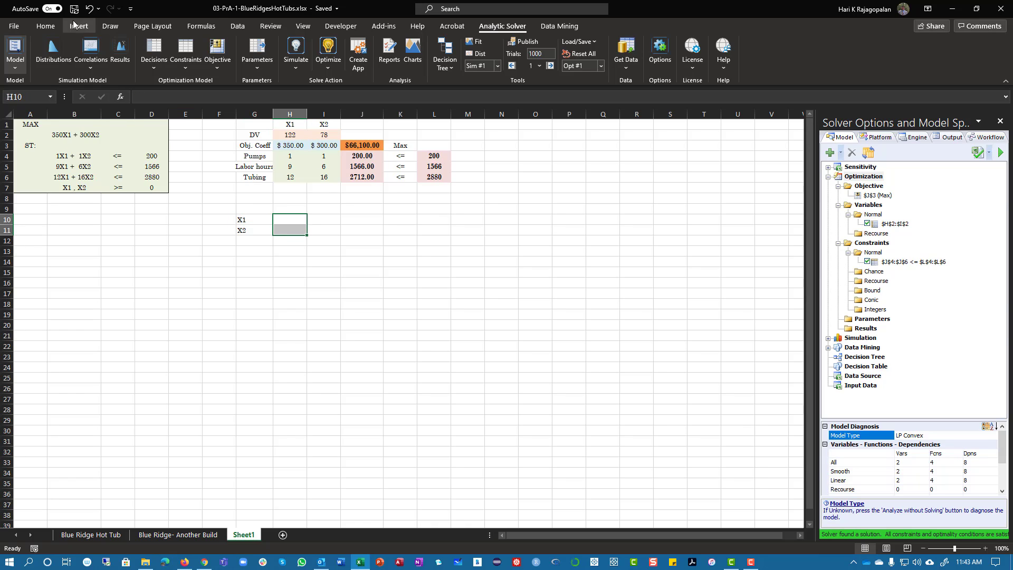
click(44, 26)
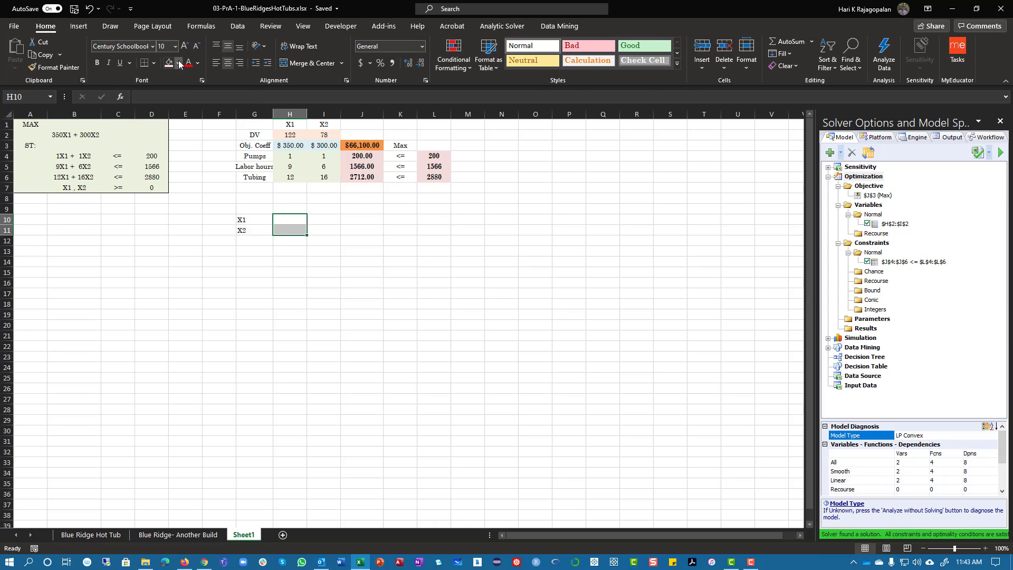
click(179, 65)
click(253, 110)
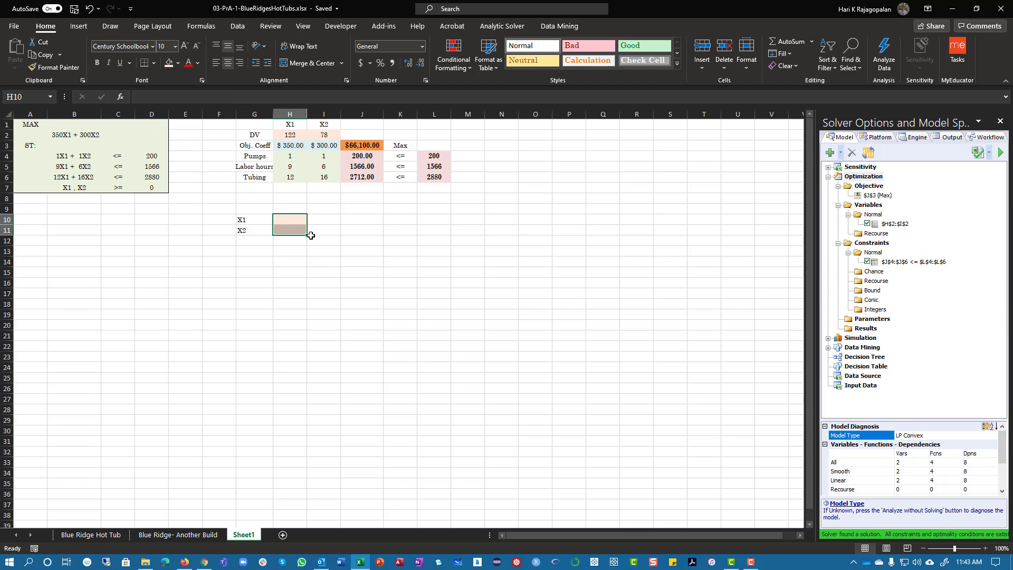
click(292, 208)
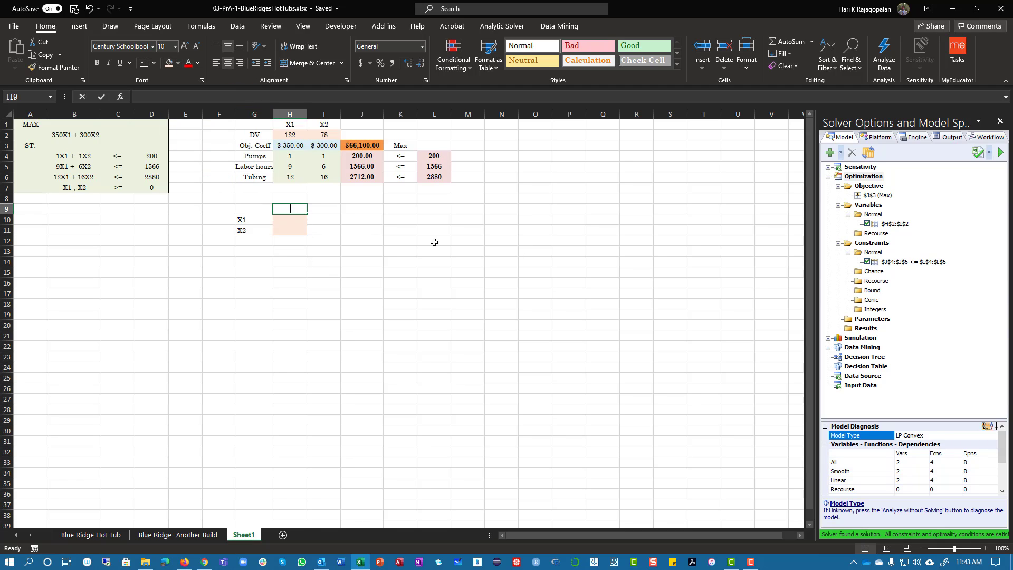
text(DV)
key(Tab)
Enter the objective coefficients 350 and 300 in I10:I11 and the pump coefficients 1 and 1 in J10:J11
key(Down)
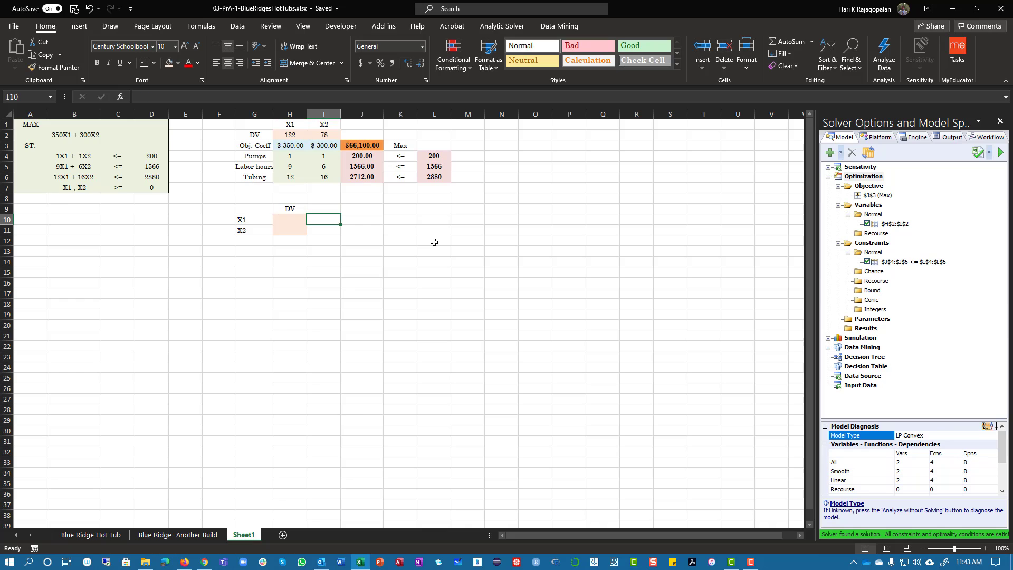
text(350)
key(Return)
text(300)
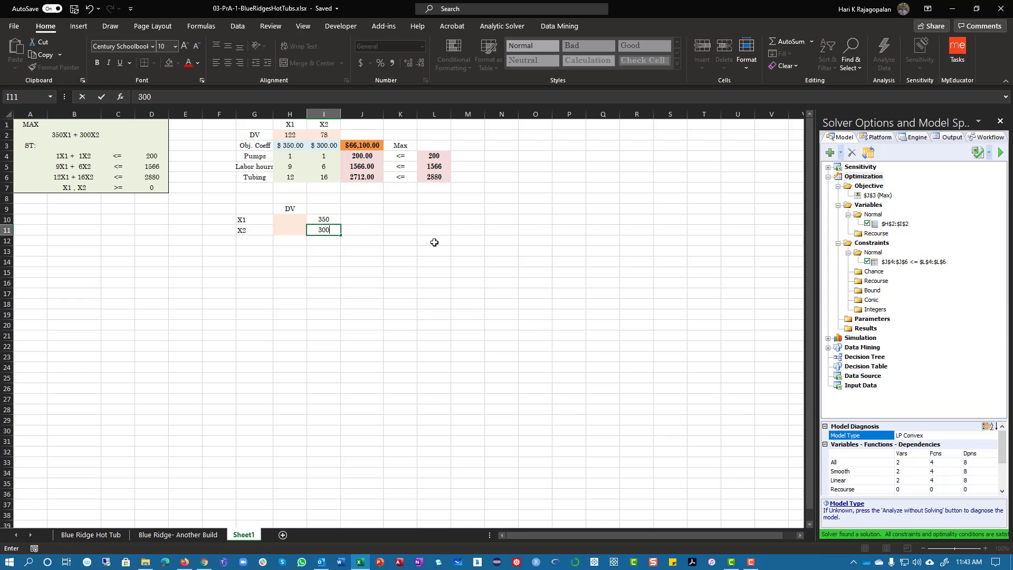
key(Up)
text(1)
key(Return)
text(1)
key(Return)
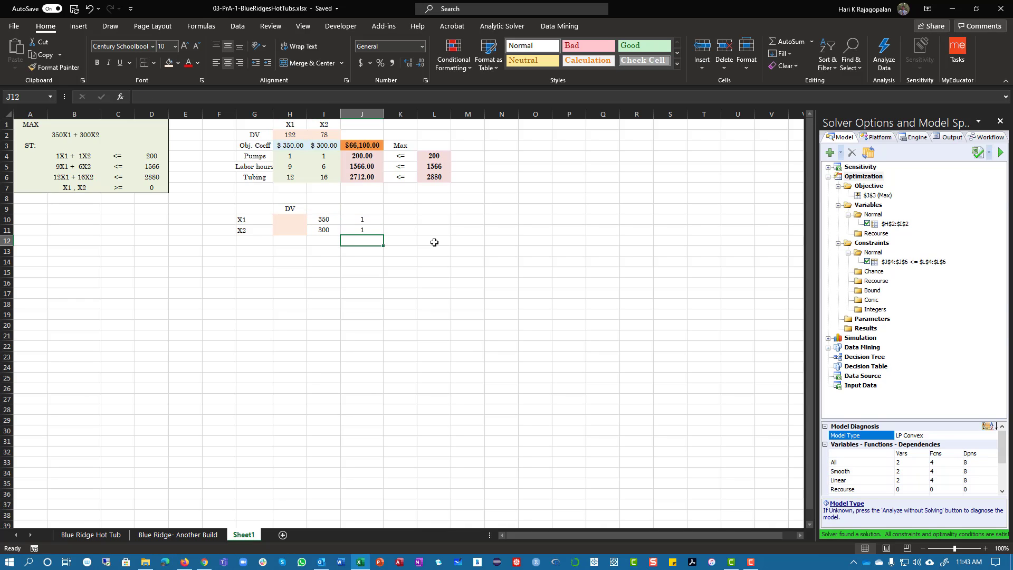
Enter the labor hour coefficients 9 and 6 for X1 and X2 in K10:K11
key(Up)
key(Right)
key(Up)
text(9)
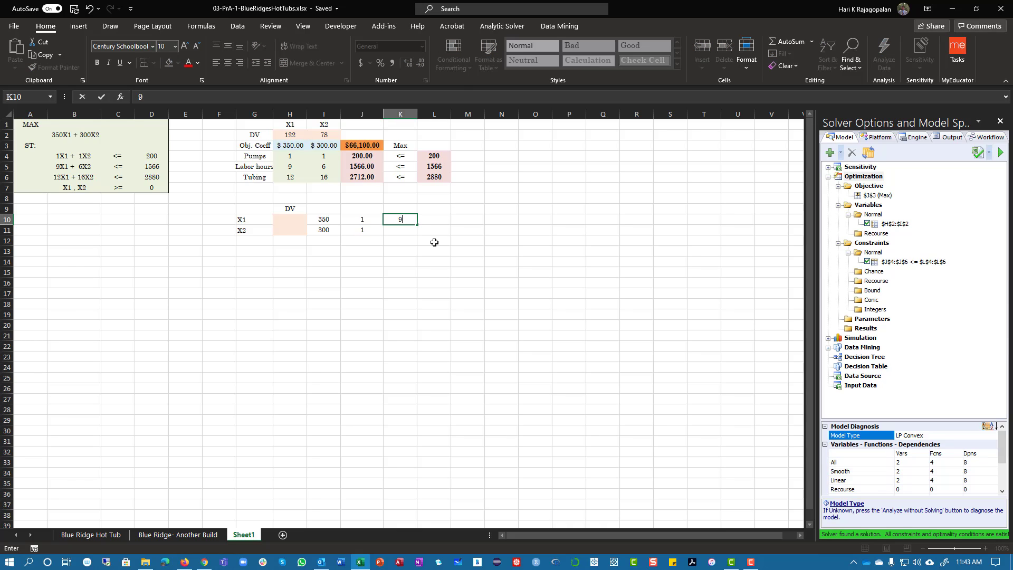
key(Return)
text(6)
key(Tab)
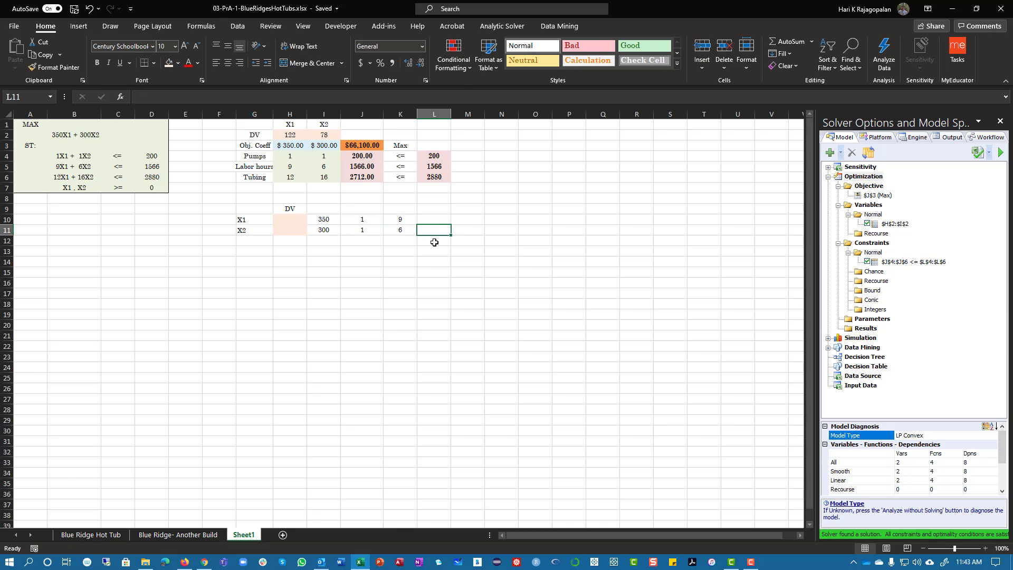
Enter the tubing coefficients 12 and 16 for X1 and X2 in L10:L11
key(Up)
text(12)
key(Return)
text(16)
key(Return)
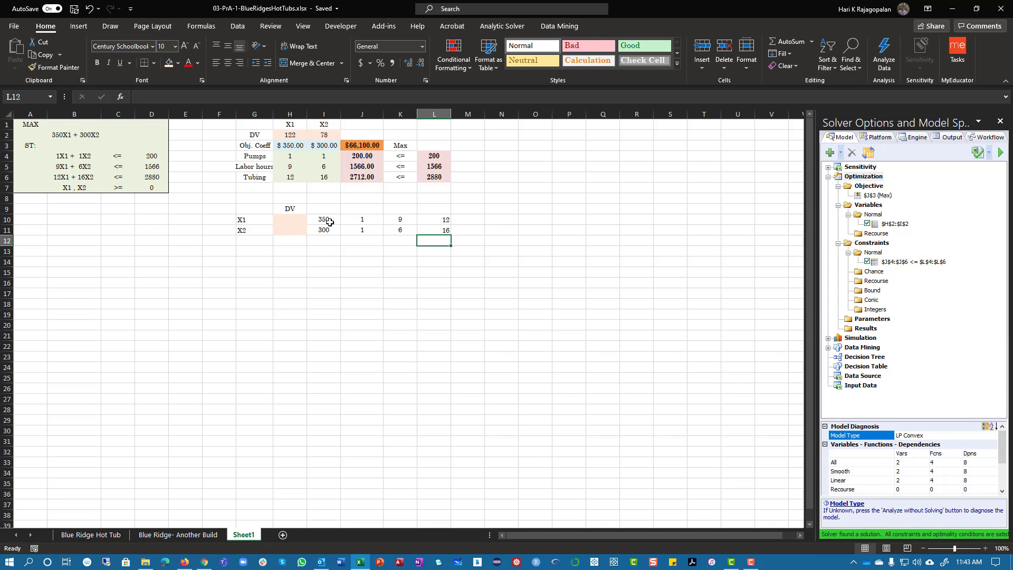
Fill the objective coefficients in I10:I11 with light blue and apply the Accounting number format
drag(329, 222, 326, 230)
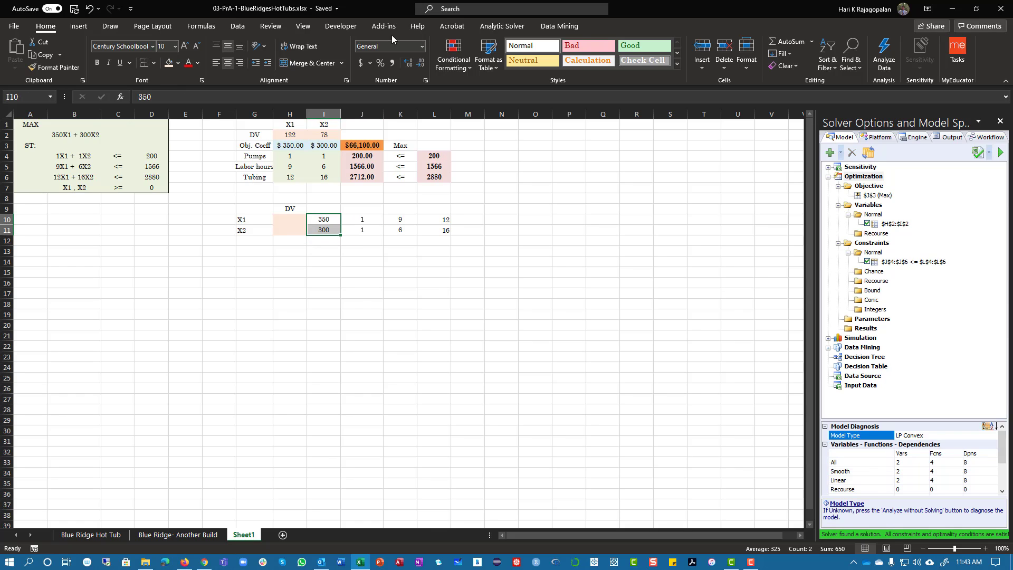
click(178, 63)
click(204, 103)
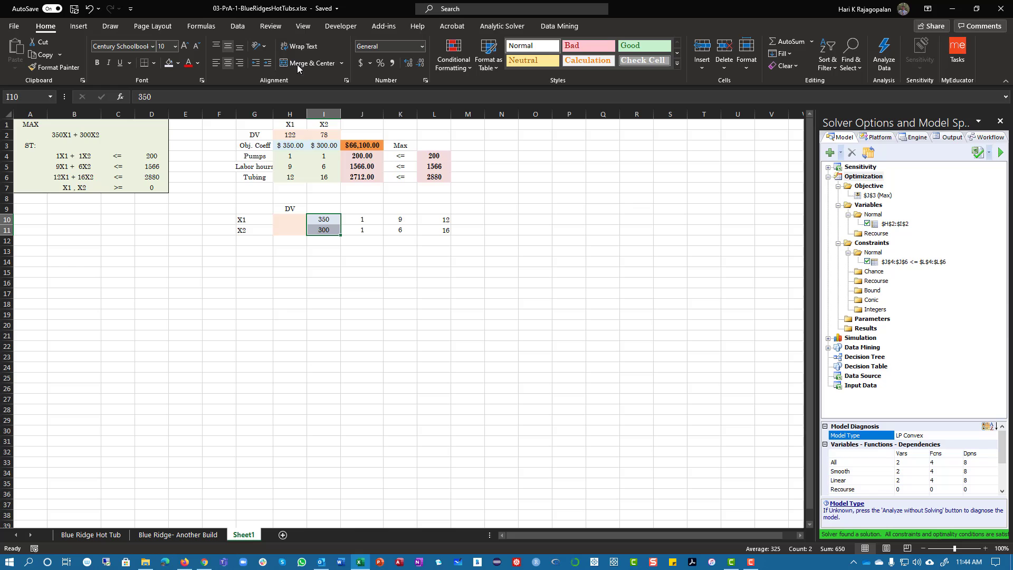
click(424, 49)
click(407, 137)
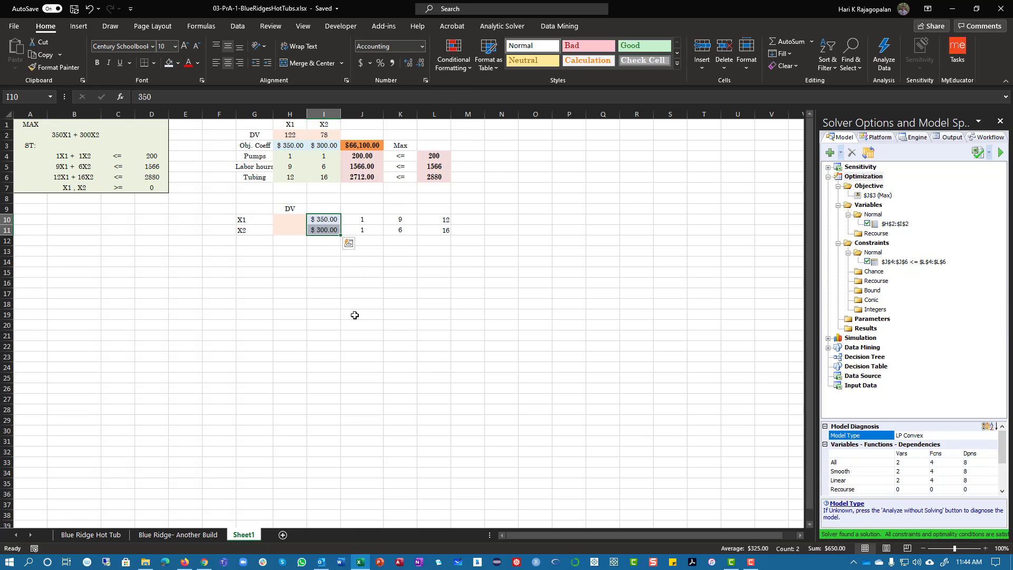
click(321, 297)
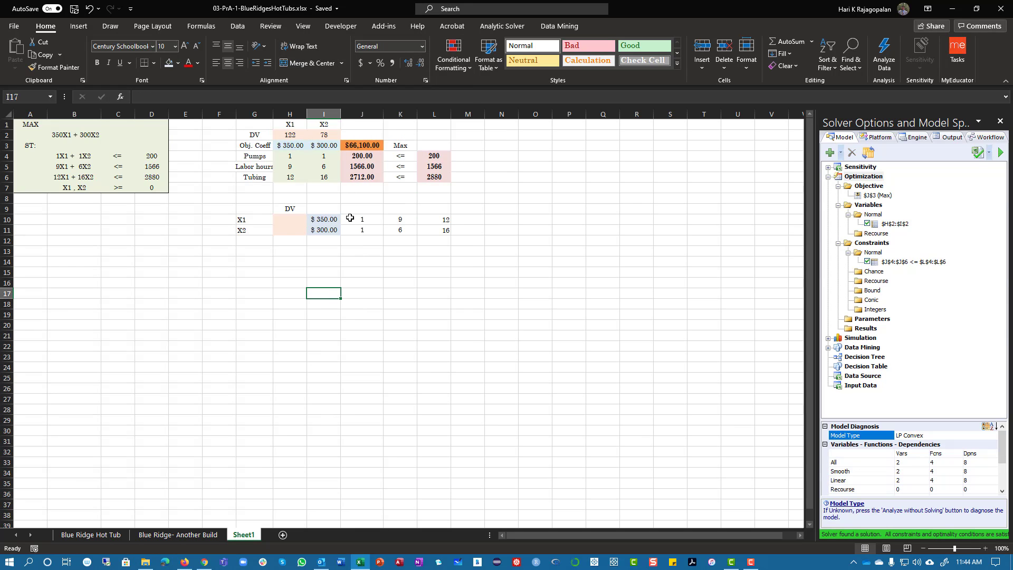
Fill the constraint coefficients in J10:L11 with light green
drag(350, 218, 448, 231)
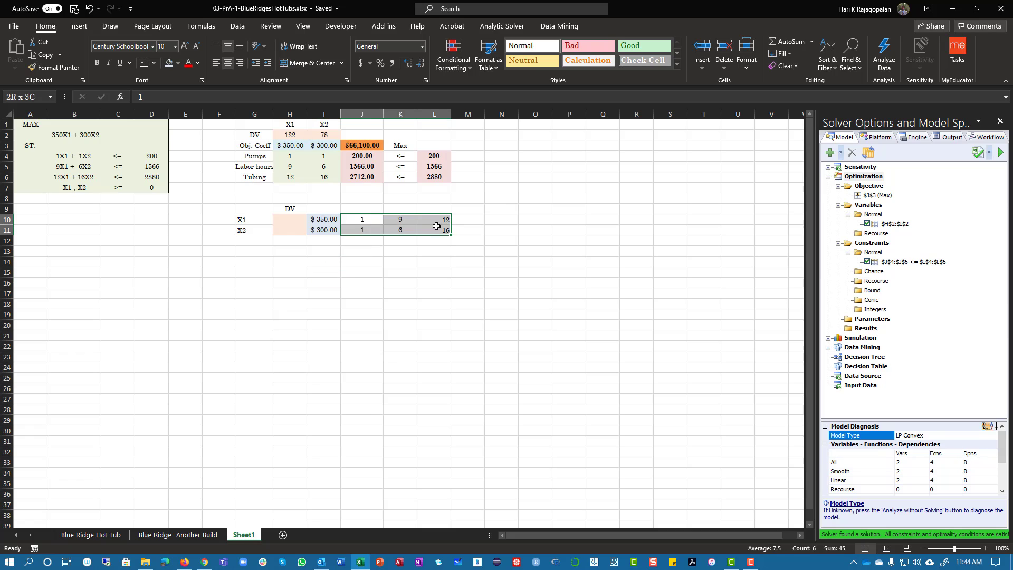
click(179, 63)
click(200, 103)
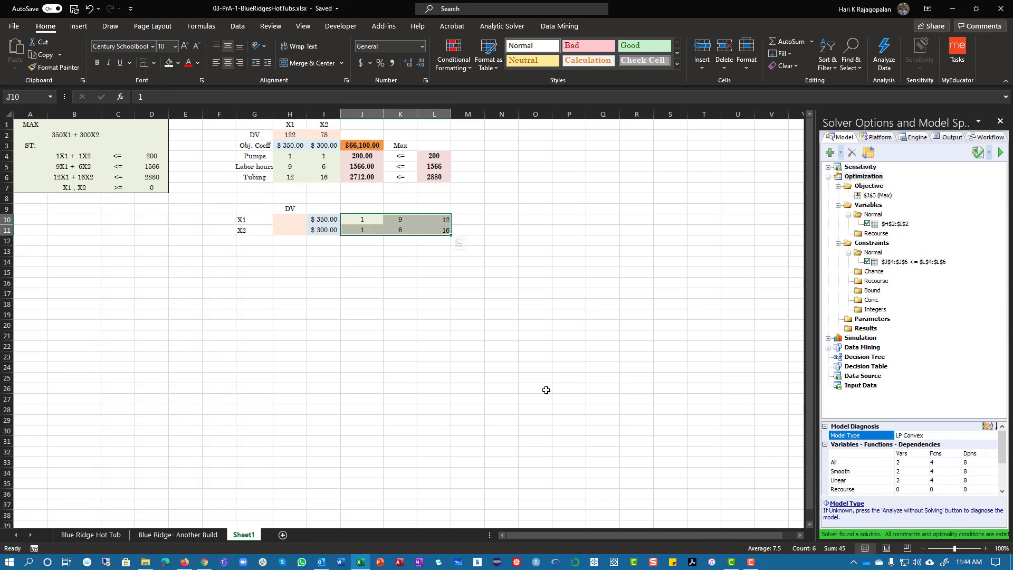
Copy the formatting of the objective coefficient cell H3 onto I10:I11
click(302, 146)
click(54, 67)
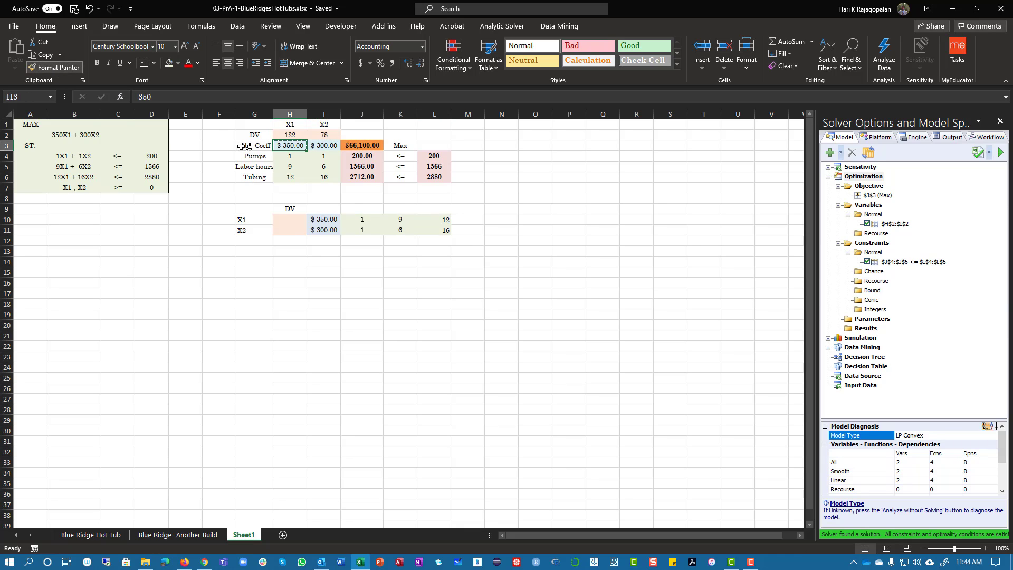
drag(324, 218, 324, 229)
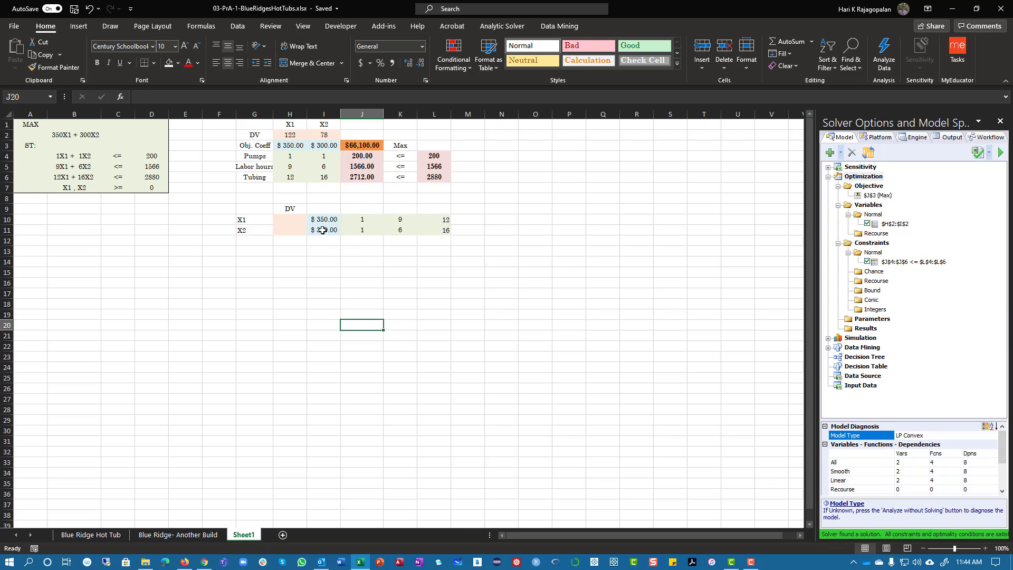
click(323, 261)
Copy the objective cell formatting of J3 onto I12 and enter the label Max in I13
click(362, 145)
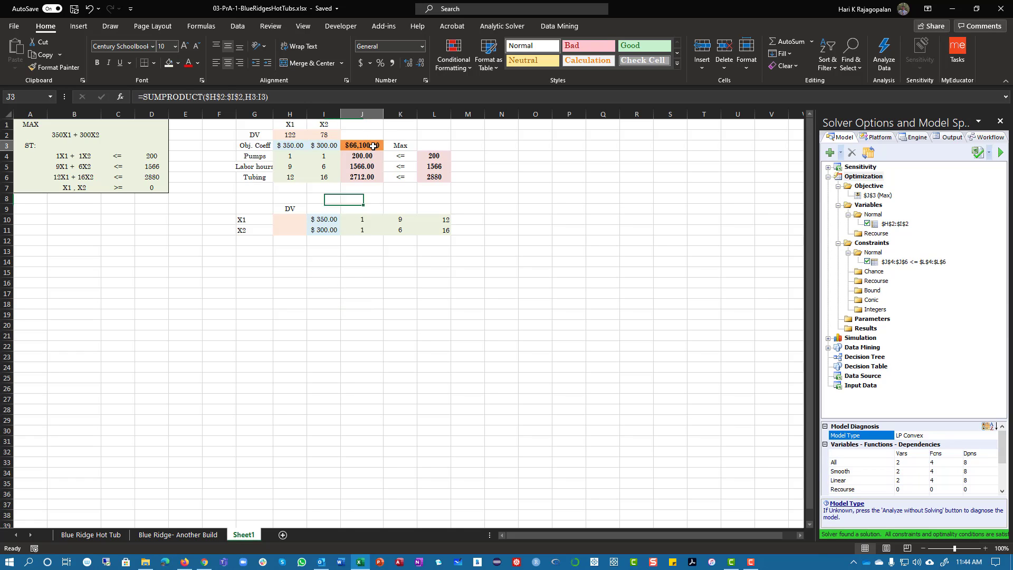
click(54, 67)
click(324, 241)
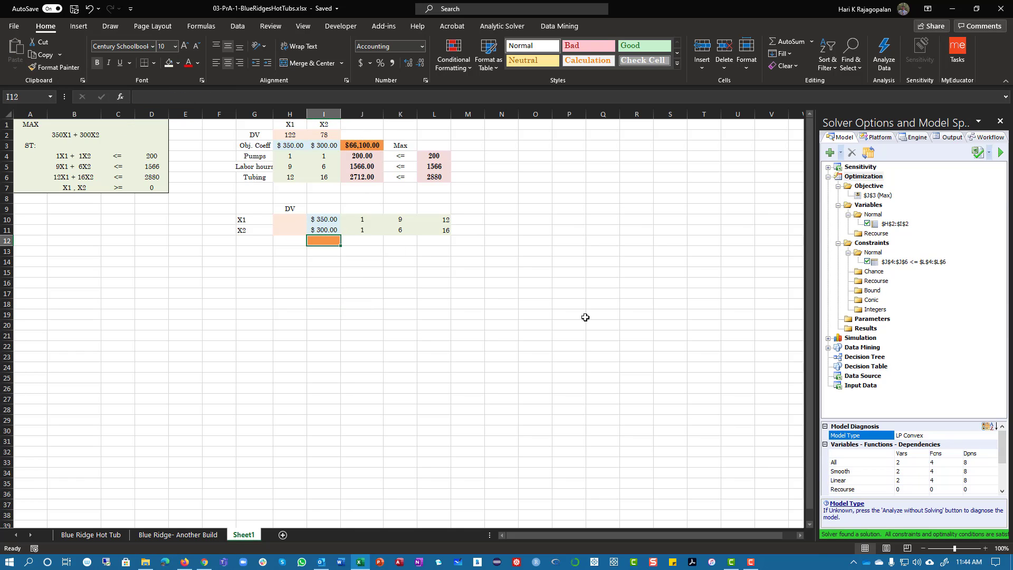
click(326, 253)
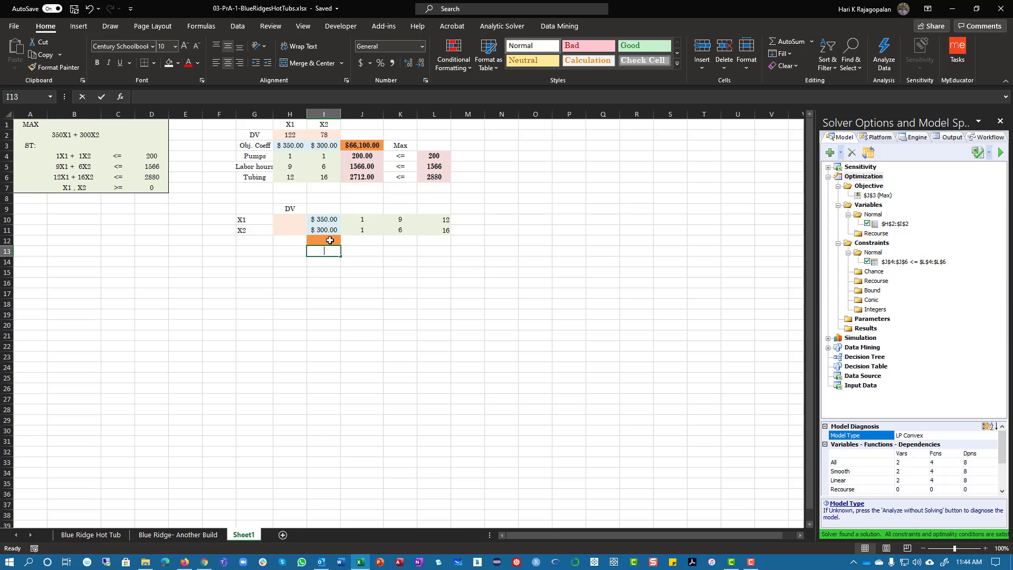
text(Max)
Copy the constraint cell formatting of J4 onto J12:L12
click(359, 158)
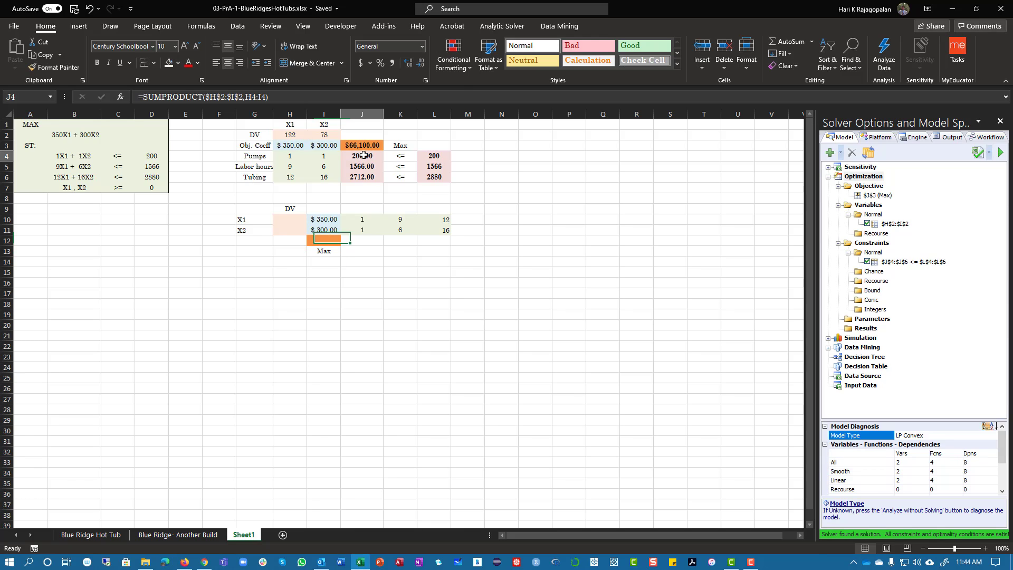
click(54, 67)
drag(360, 244, 441, 245)
Enter the constraint sign <= in each of the cells J13, K13 and L13
click(361, 252)
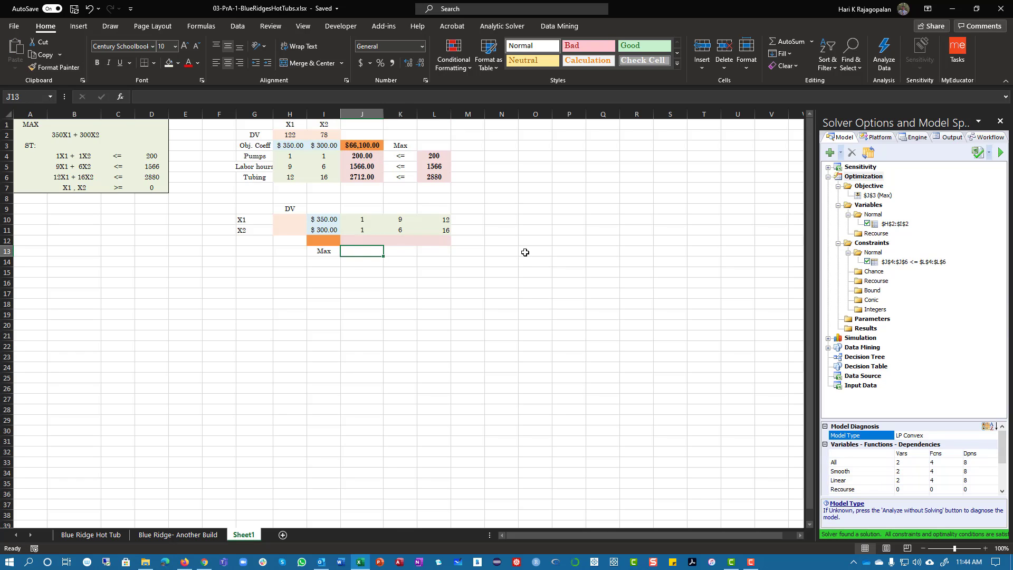
text(<)
key(BackSpace)
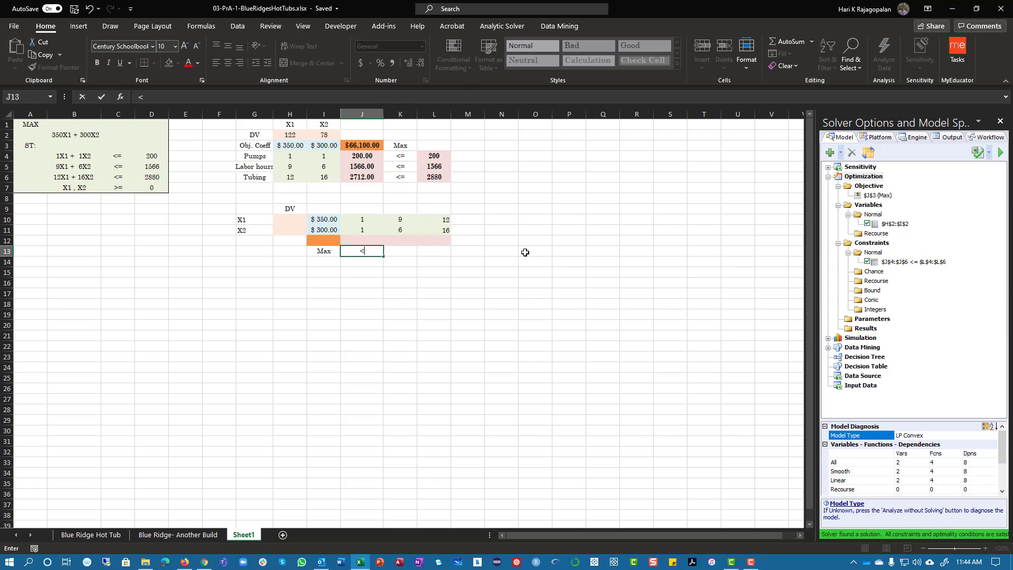
key(Tab)
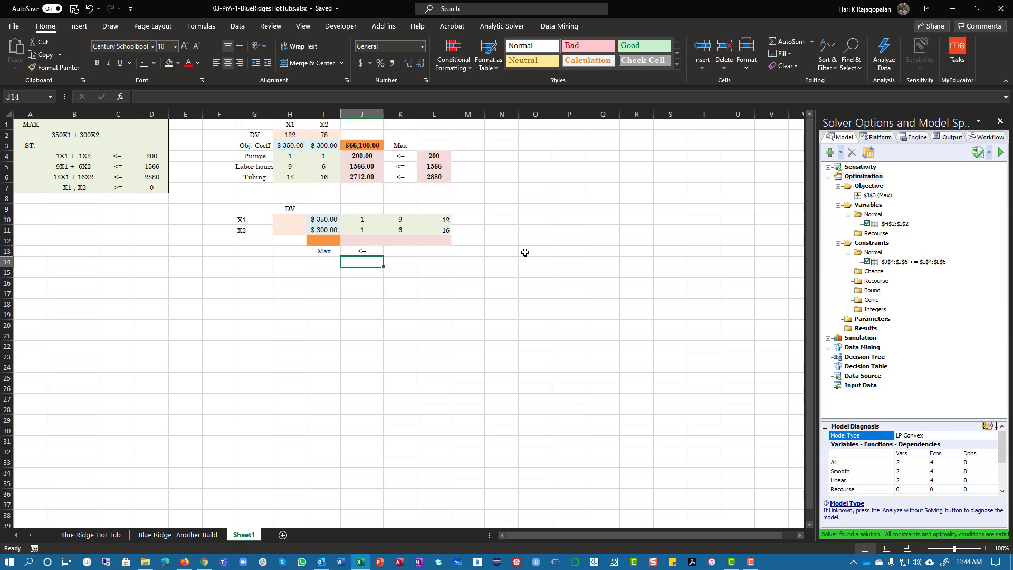
text(<=)
key(Tab)
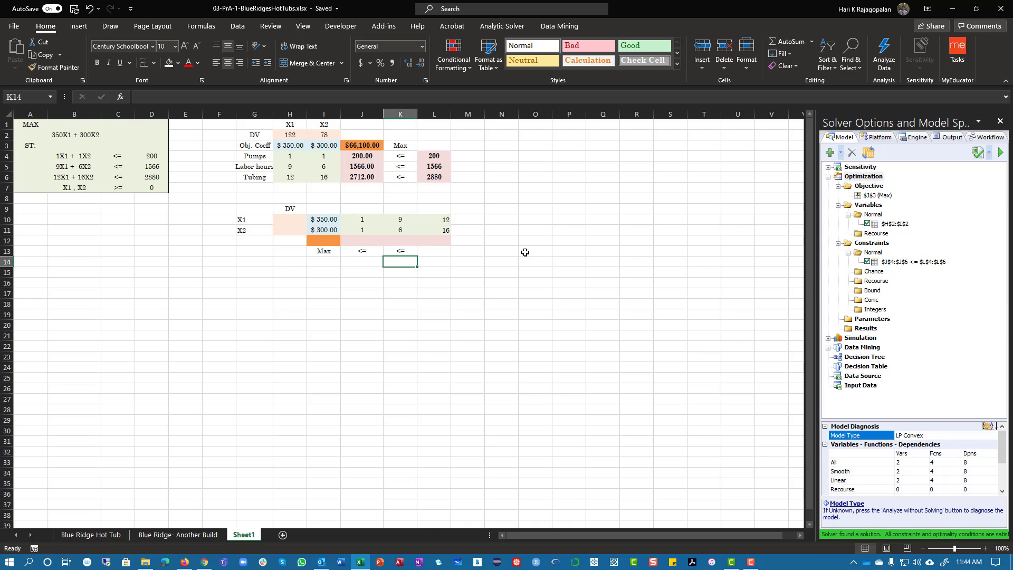
text(<=)
key(Return)
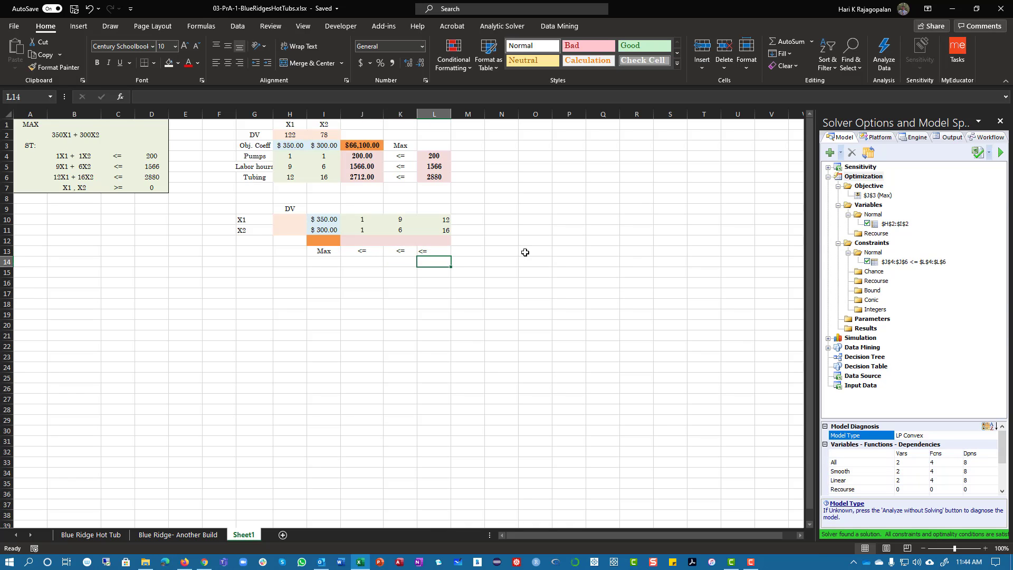
Copy the resource limits in L4:L6 and paste them transposed into J14:L14
drag(433, 155, 434, 177)
right_click(436, 174)
key(Escape)
key(ctrl+c)
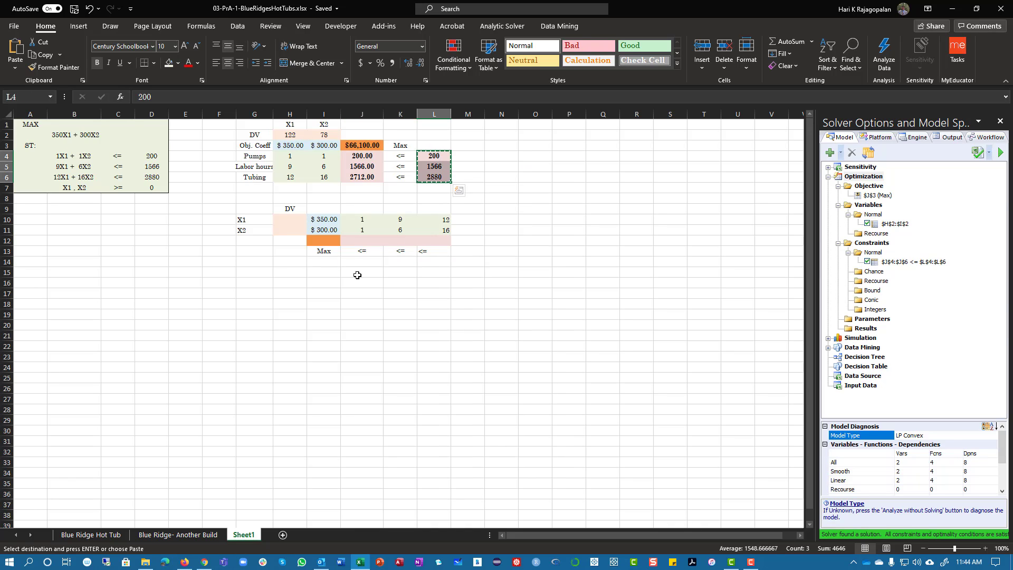
right_click(362, 262)
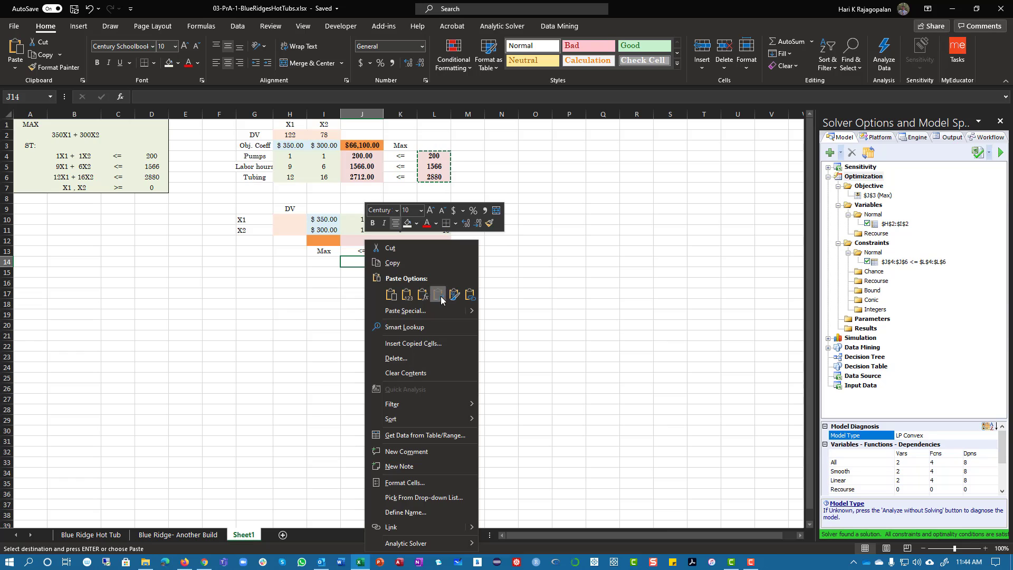
click(438, 294)
click(427, 315)
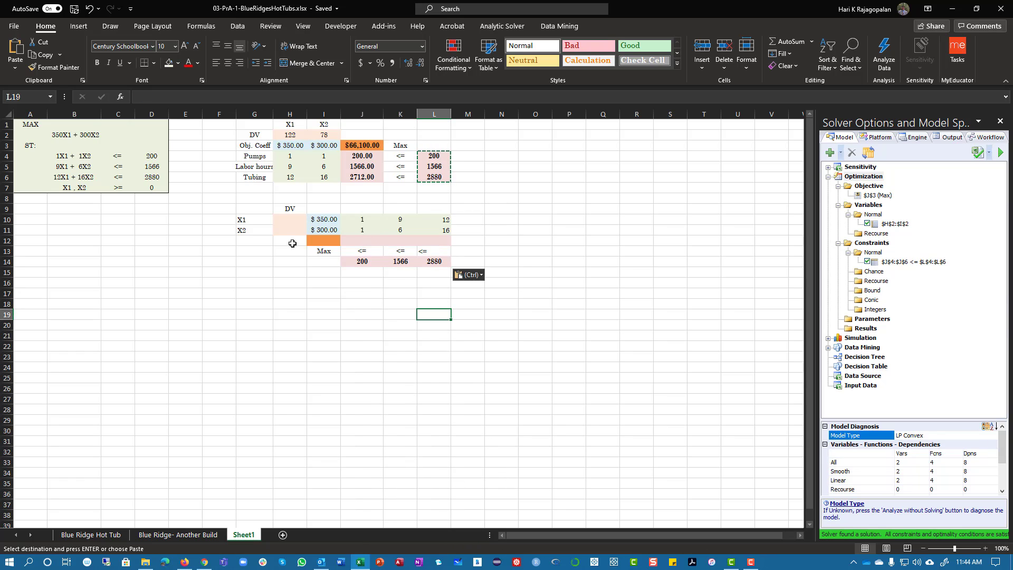
Enter the formula =SUM($H$10:$H$11,I10:I11) in the objective cell I12
click(325, 240)
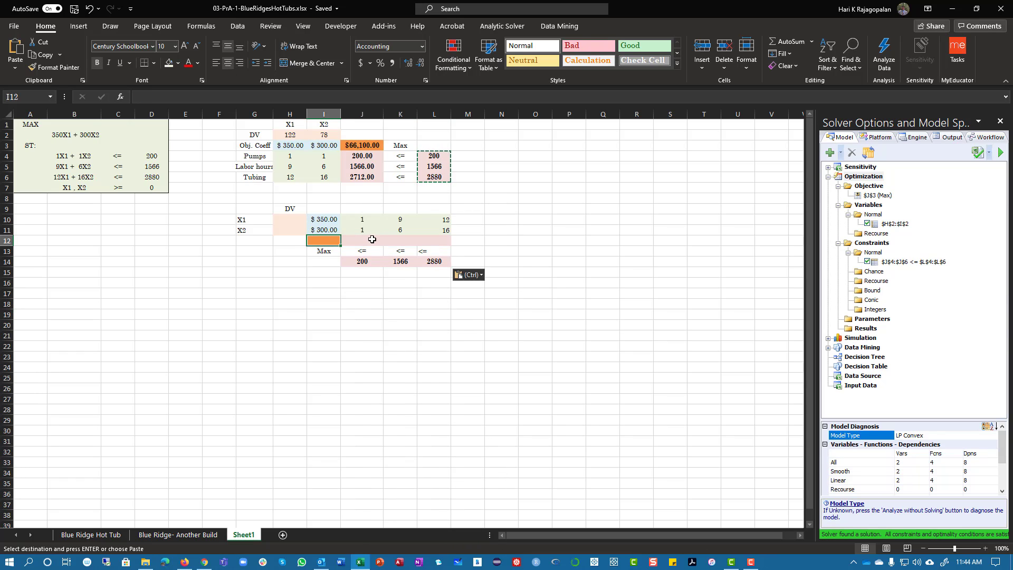
key(Escape)
text(s=sum)
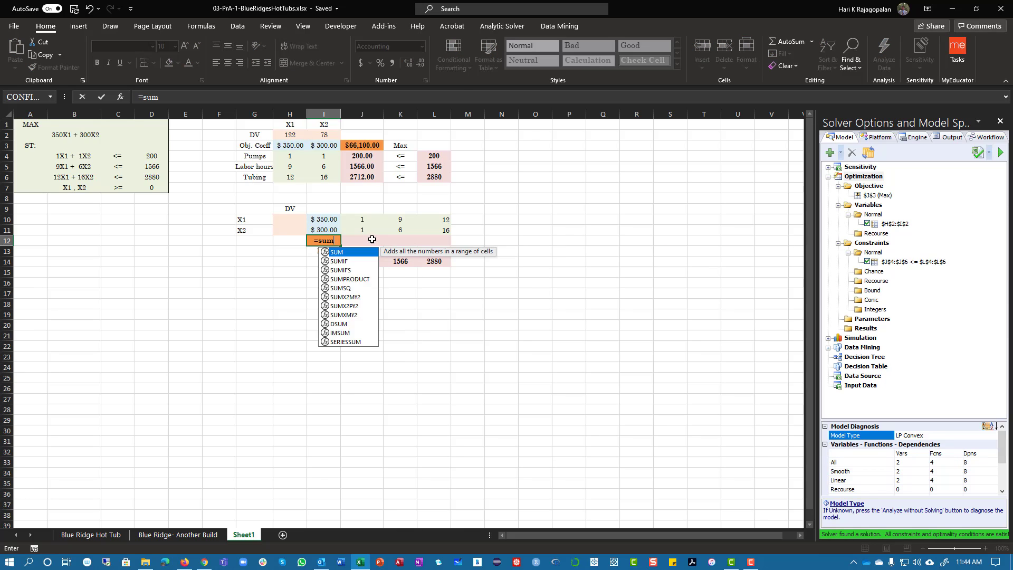
key(Tab)
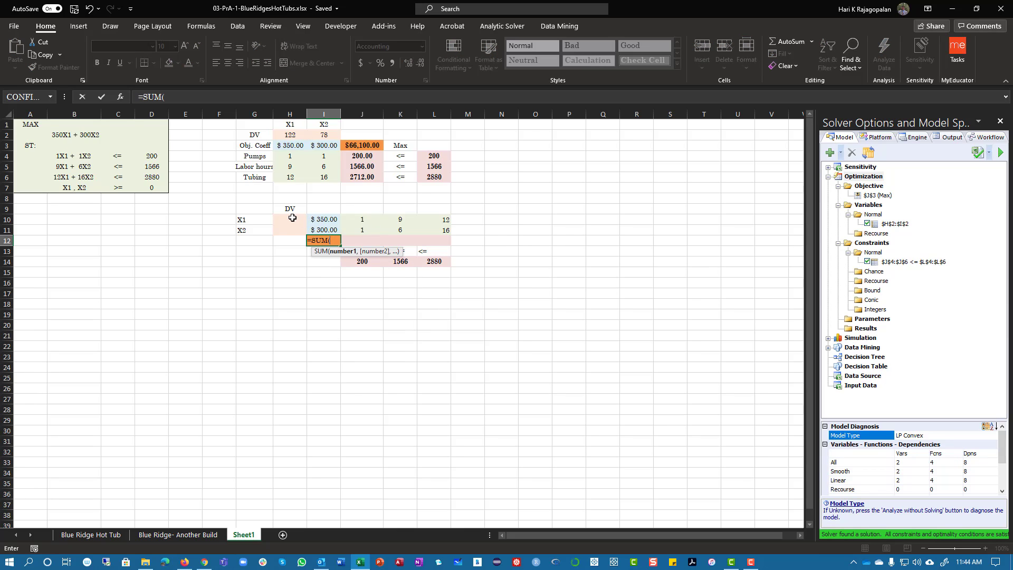
drag(292, 218, 327, 236)
text(,)
text())
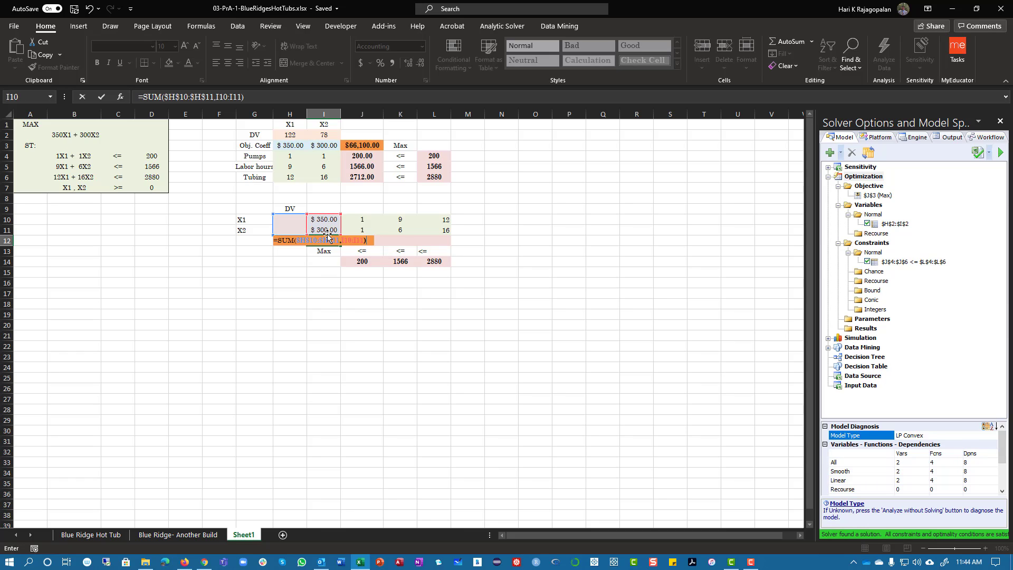
key(Return)
Check the formula in I12 and copy it as formulas only into J12:L12
click(332, 240)
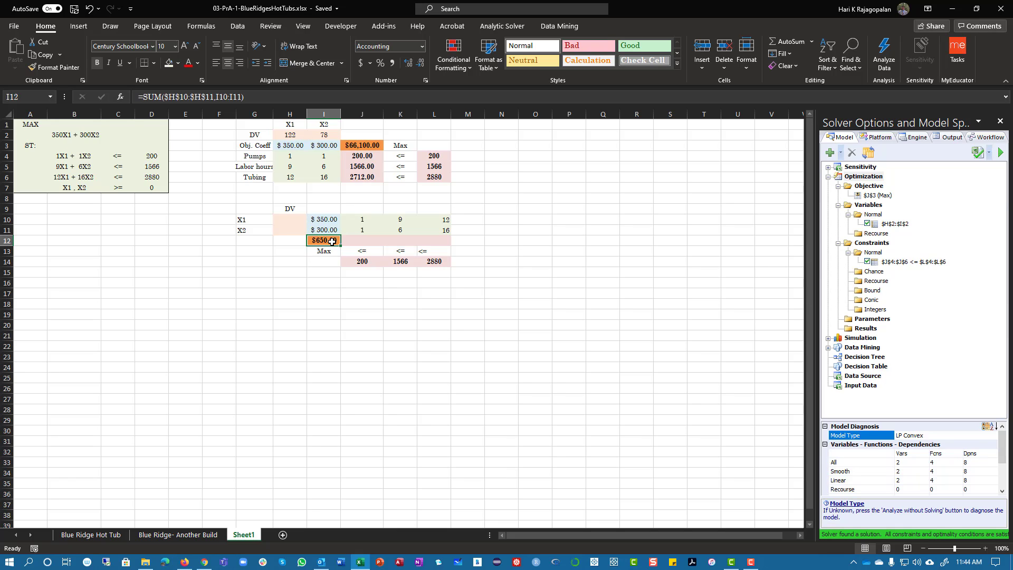
double_click(333, 241)
key(Return)
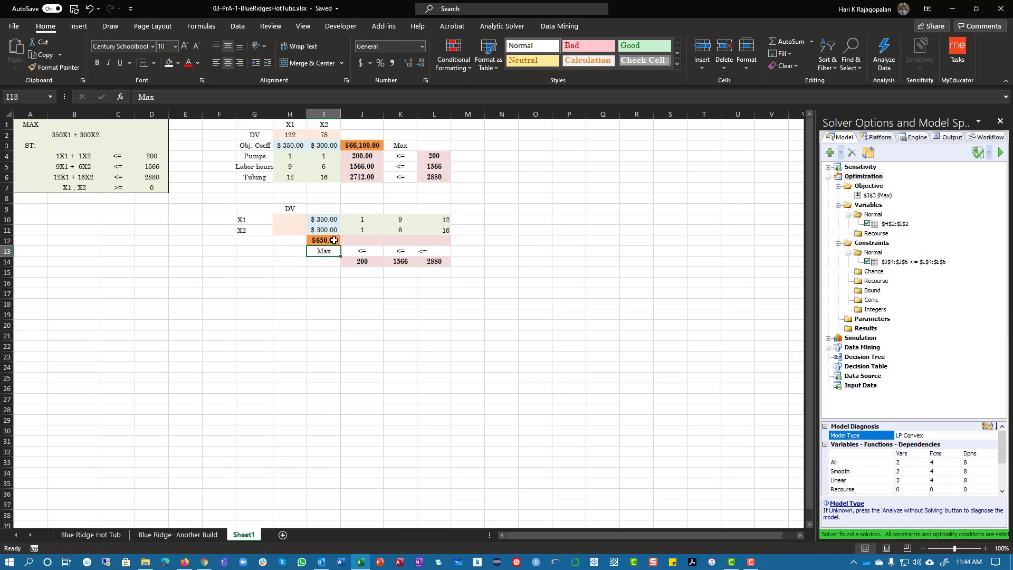
double_click(333, 240)
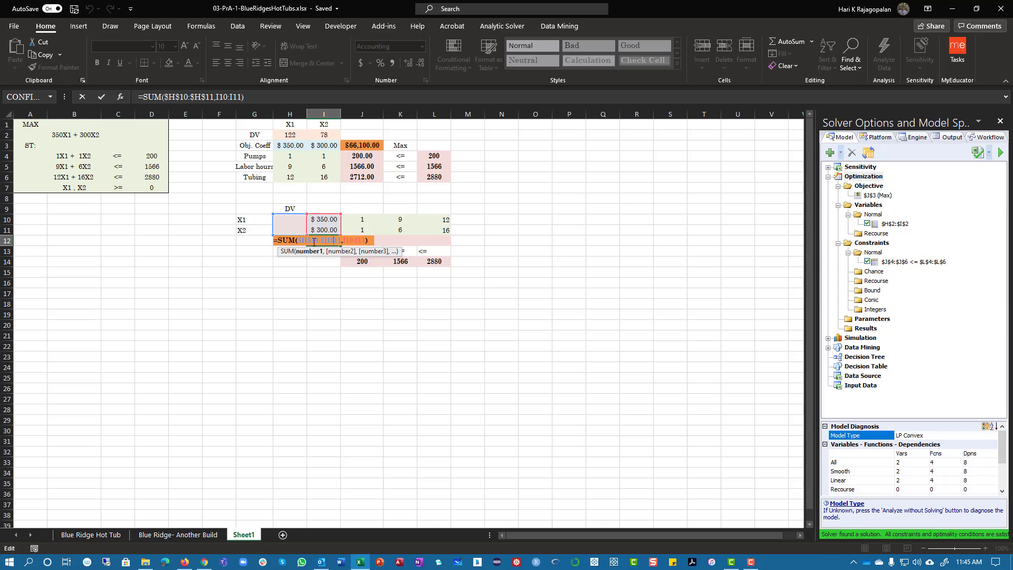
key(Return)
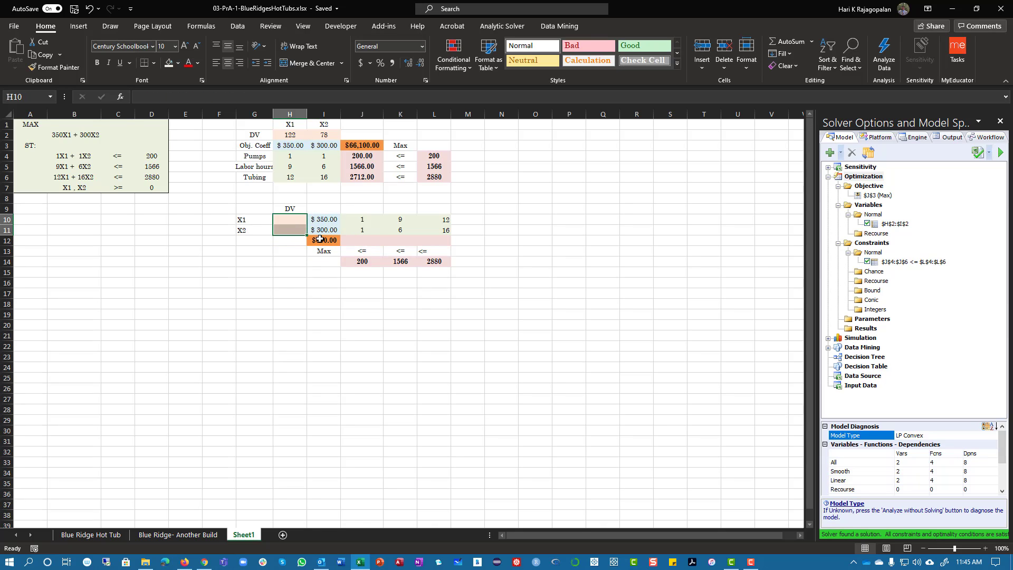
right_click(322, 239)
click(353, 262)
drag(359, 240, 440, 240)
right_click(440, 240)
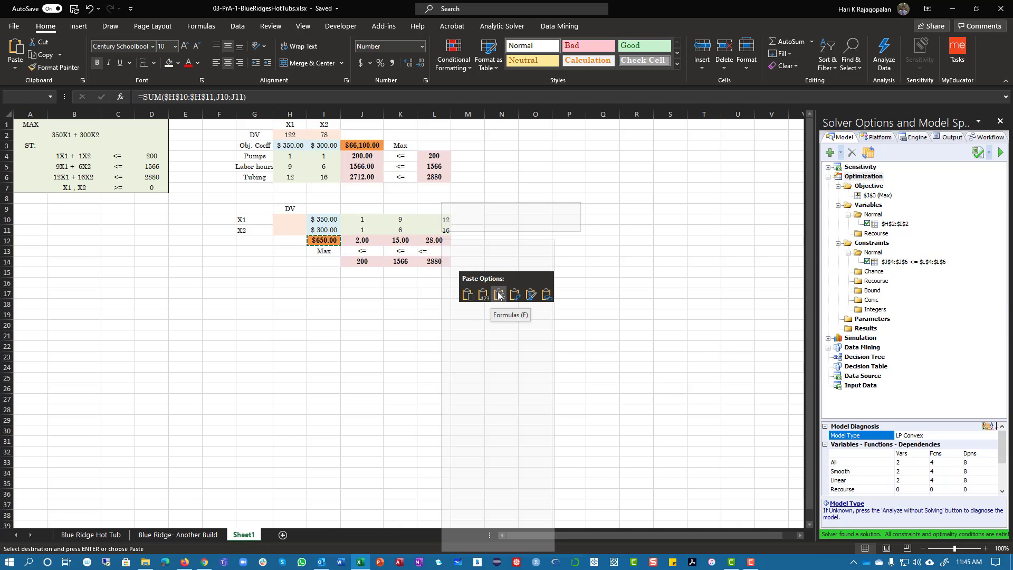
click(499, 295)
click(393, 328)
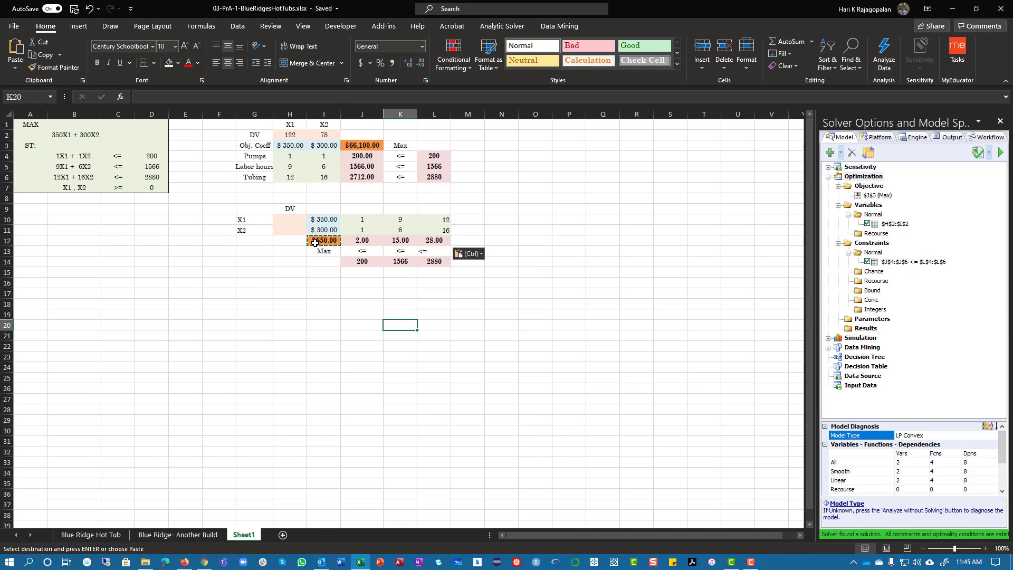
Inspect the copied formula in J12 and look up the workbook's recalculation commands
double_click(360, 243)
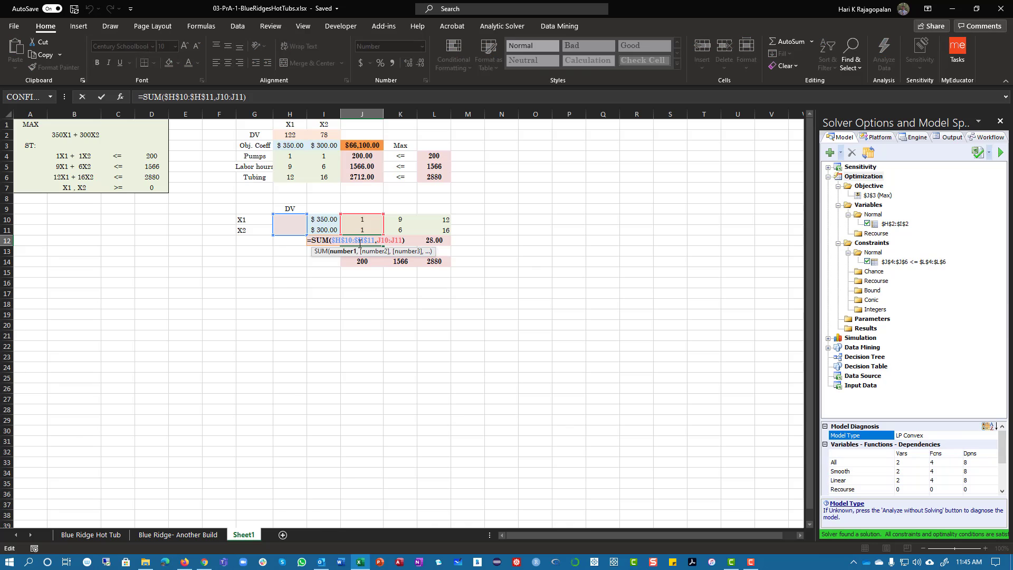
key(Escape)
click(242, 27)
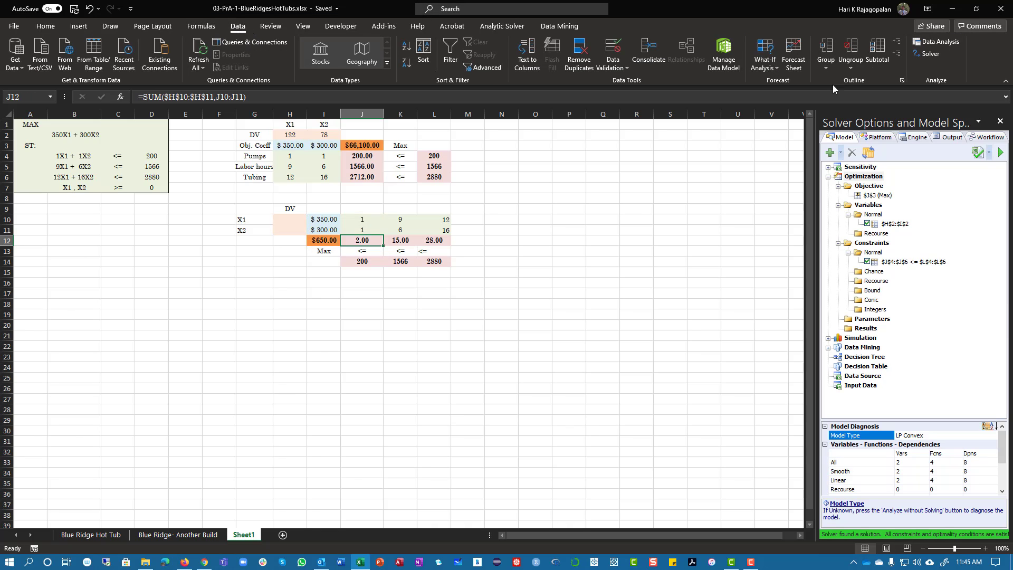
click(201, 26)
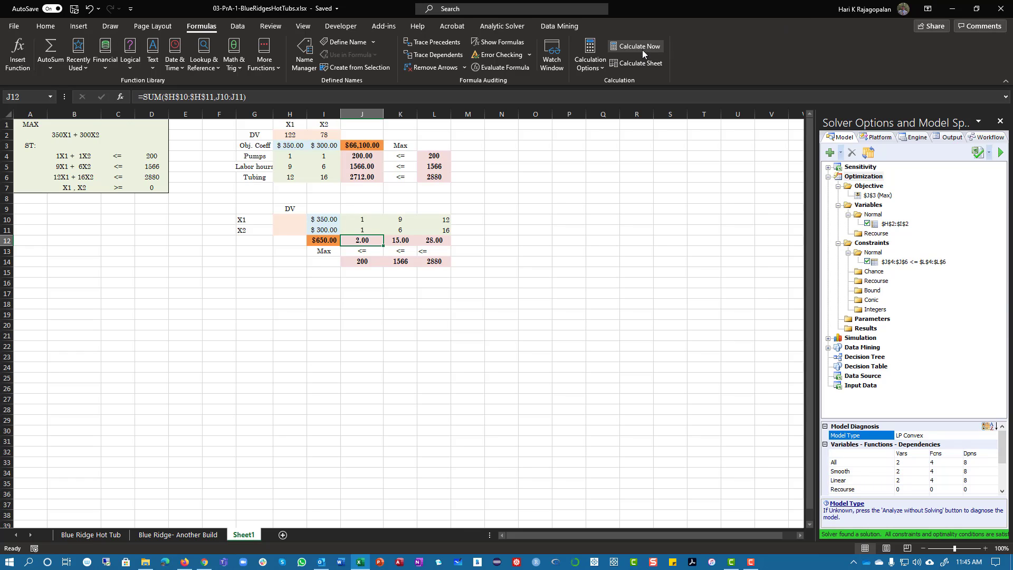
Enter 0 as the starting value for both decision variables in H10:H11
click(288, 217)
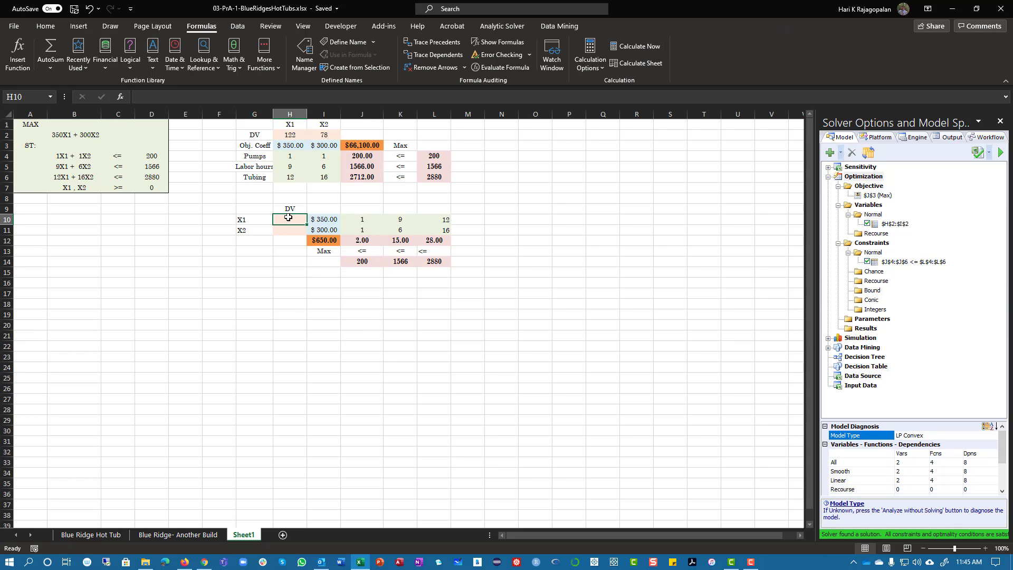
text(0)
key(Return)
text(0)
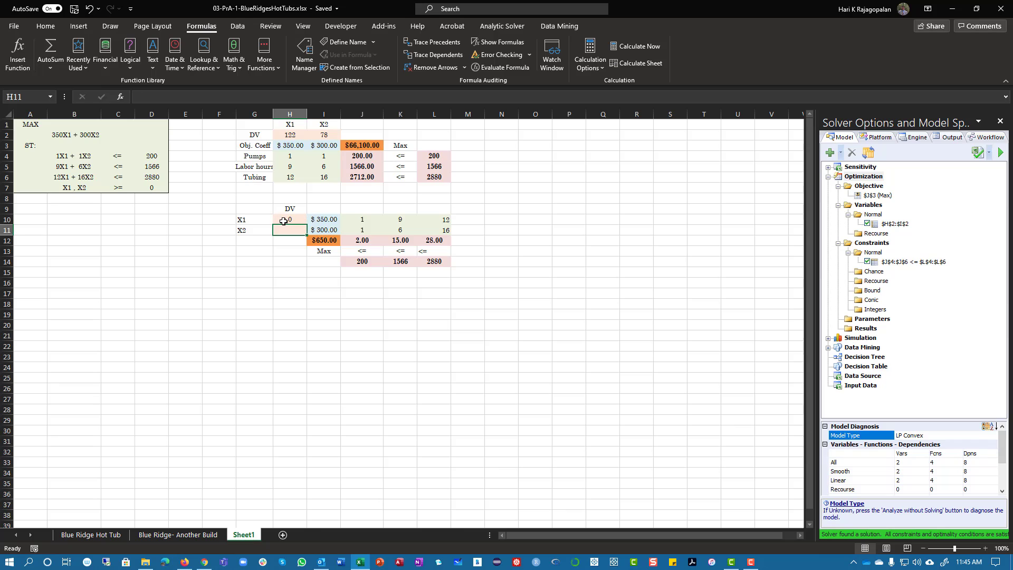
Correct the objective formula in I12 to =SUMPRODUCT($H$10:$H$11,I10:I11)
key(Return)
double_click(334, 242)
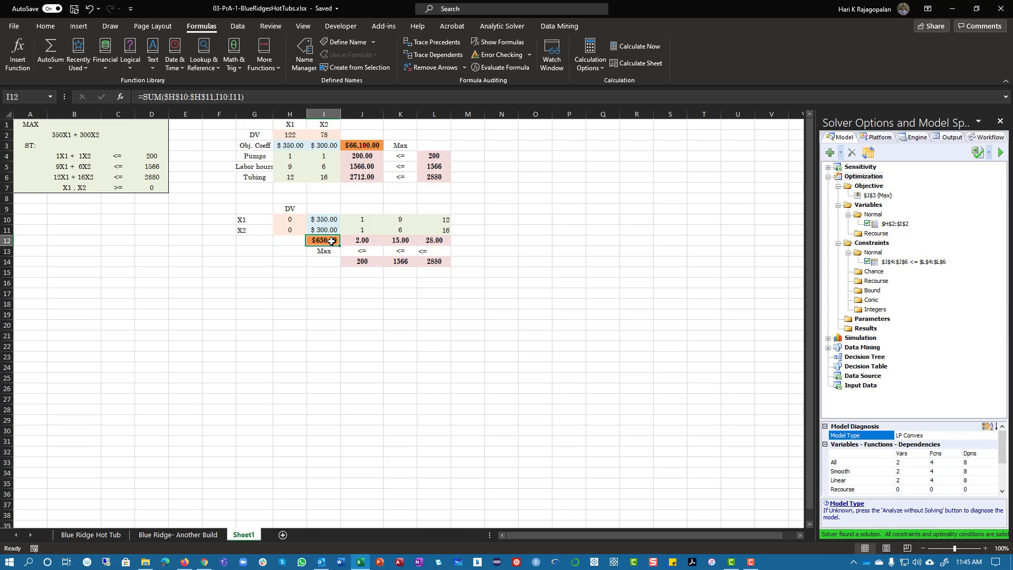
key(Escape)
click(155, 95)
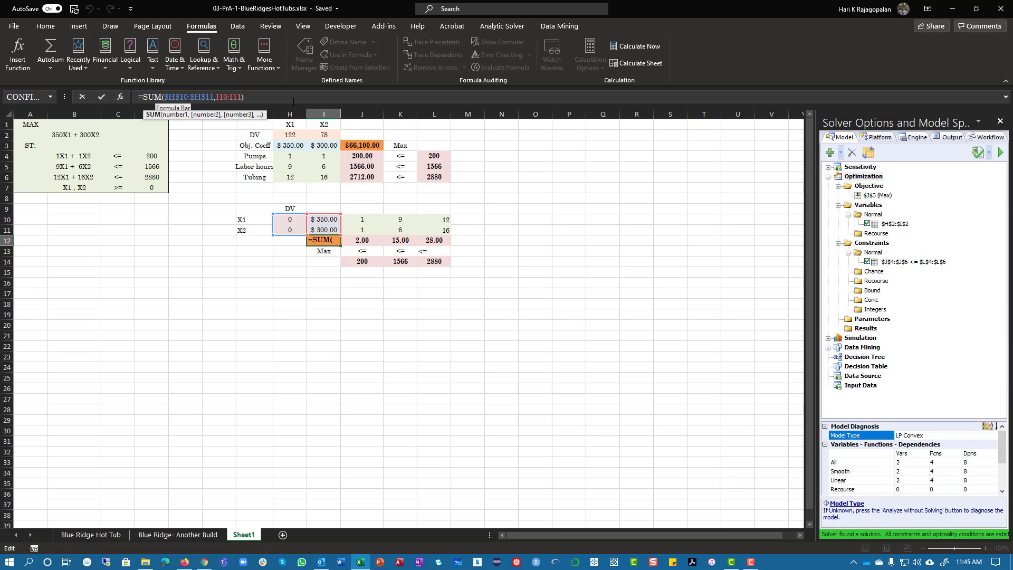
text(produ)
text(ct)
key(Return)
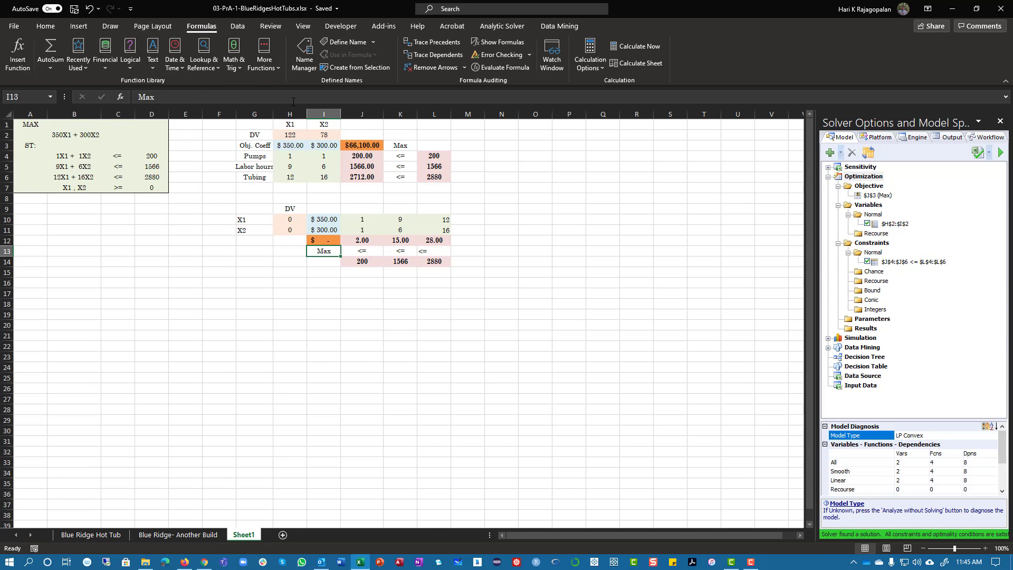
Copy the I12 formula into J12:L12, pasting formulas only
click(327, 243)
right_click(327, 243)
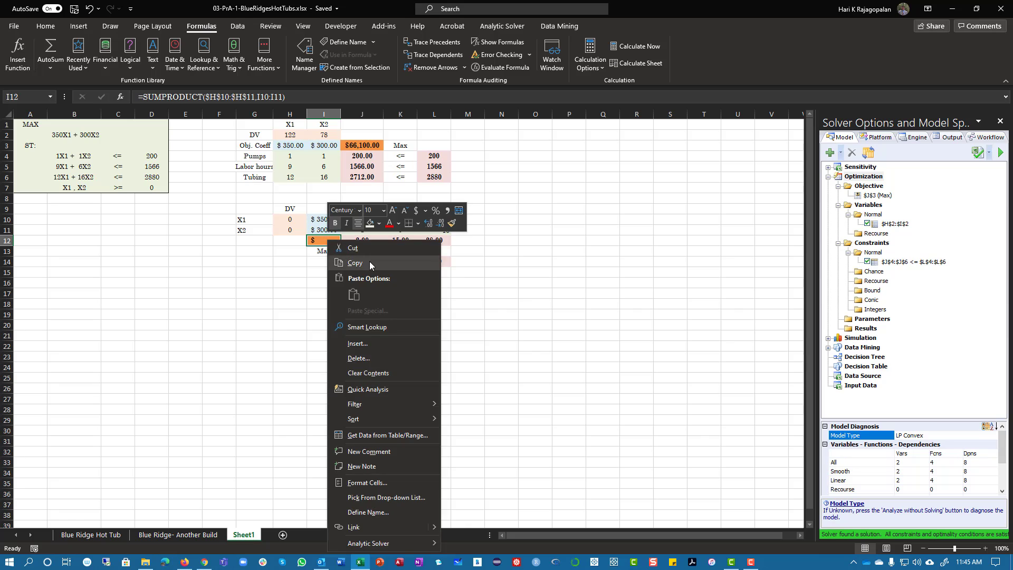
click(359, 259)
drag(359, 240, 448, 238)
right_click(446, 238)
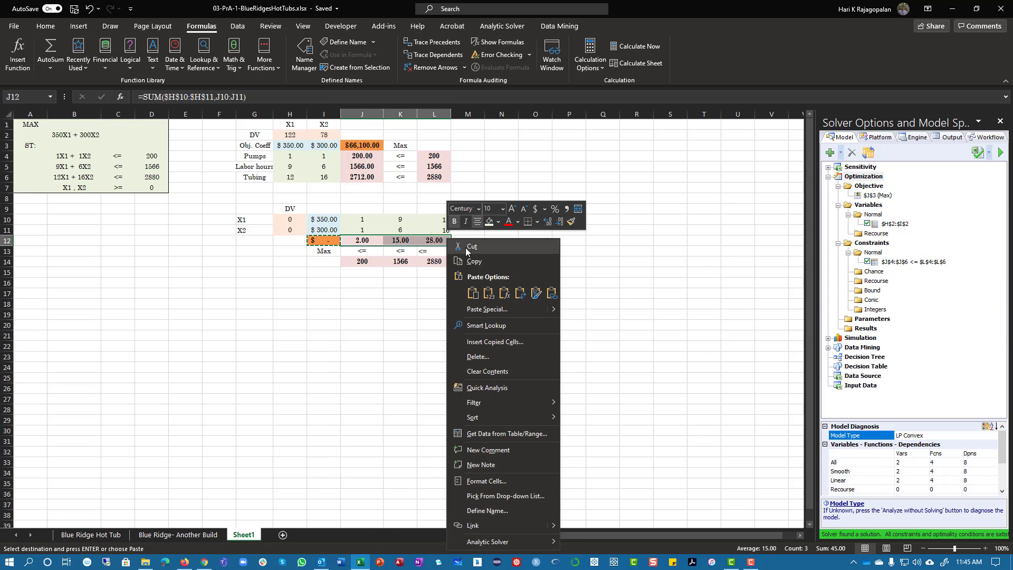
click(504, 294)
Center the contents of the alternative model's range H10:L14
drag(284, 219, 446, 263)
click(45, 26)
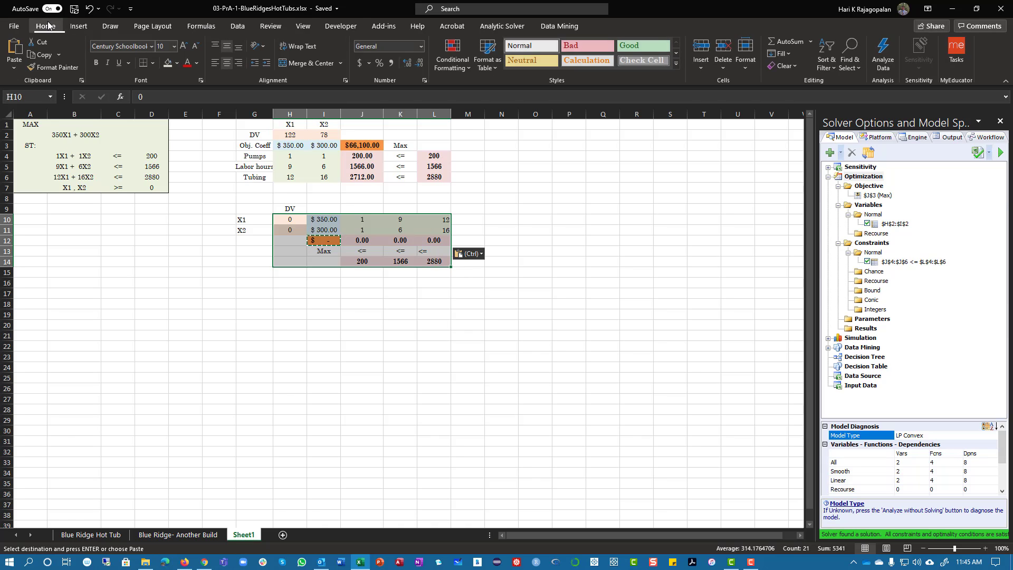
click(220, 62)
click(227, 62)
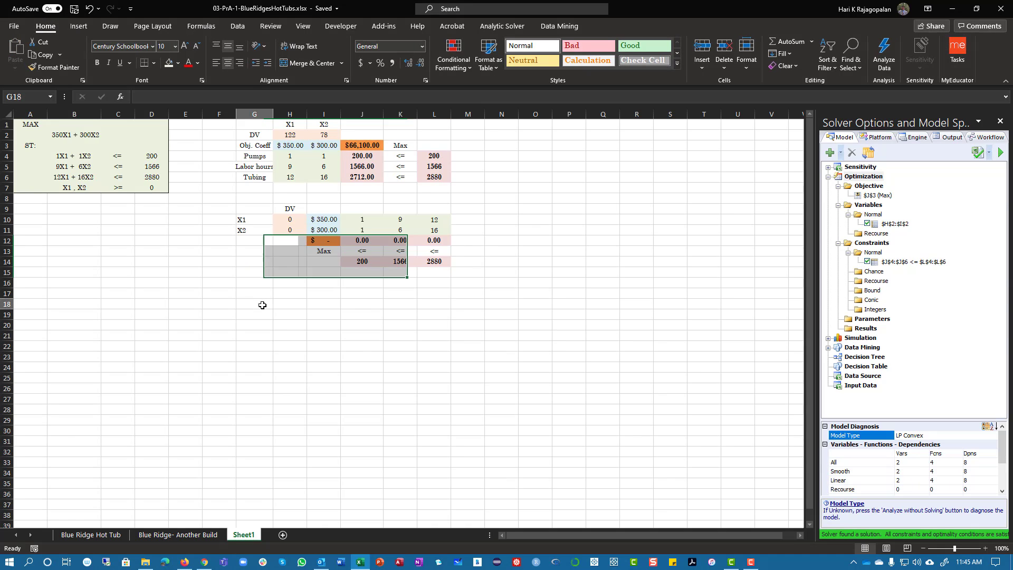
click(285, 323)
click(441, 396)
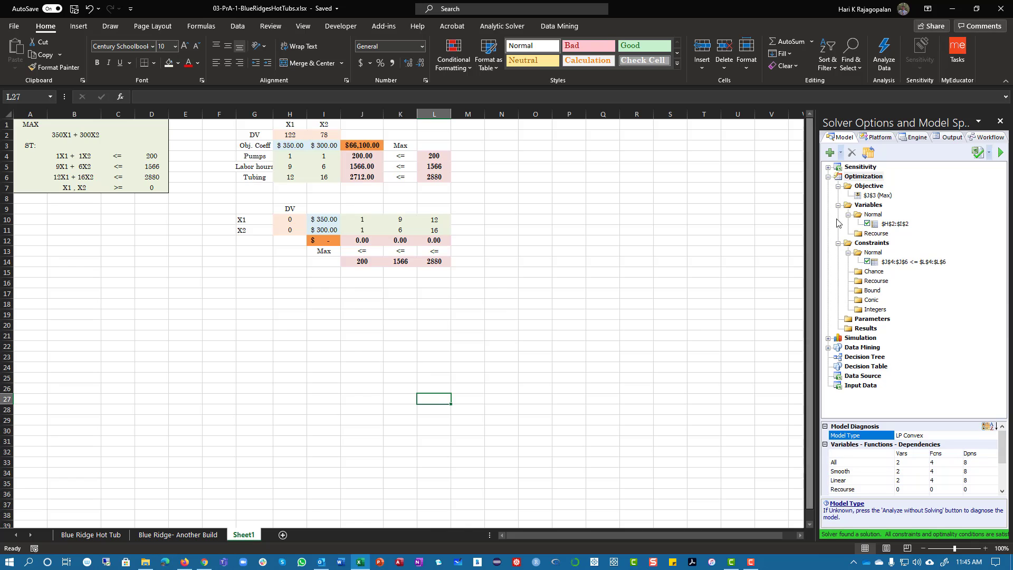
Change the solver objective cell to $I$12, keeping it a maximization
click(885, 196)
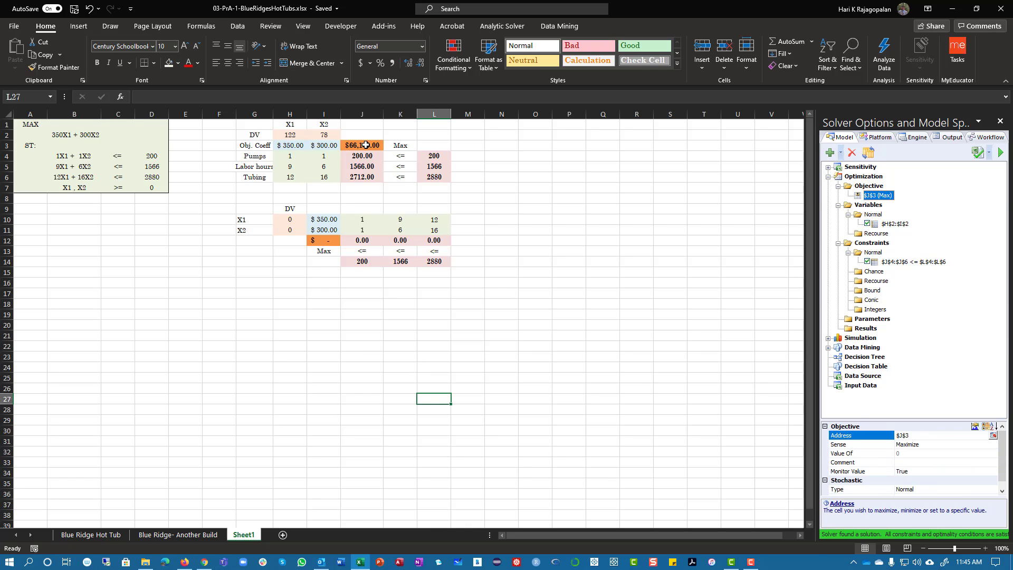
click(366, 145)
double_click(878, 196)
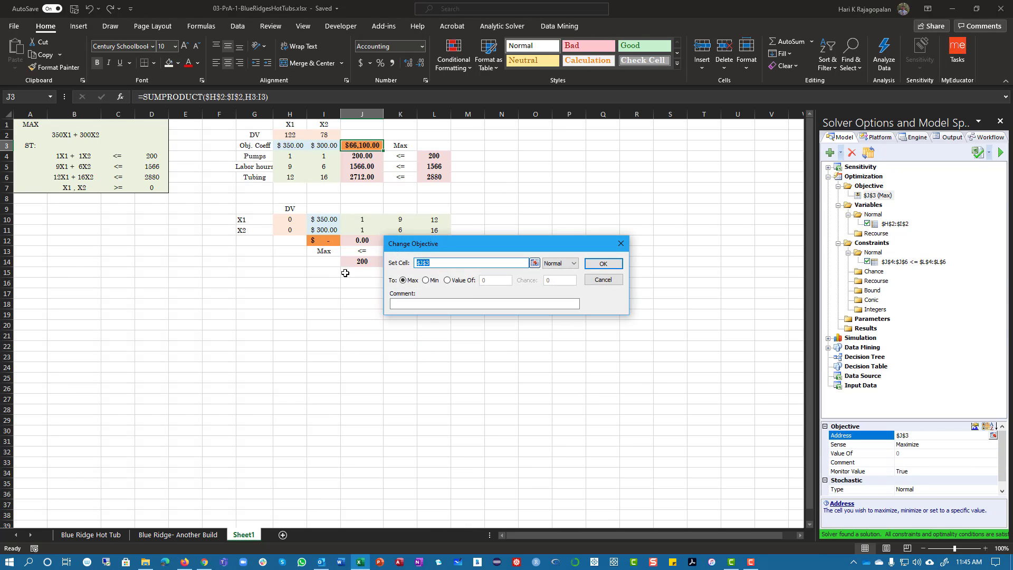
click(324, 239)
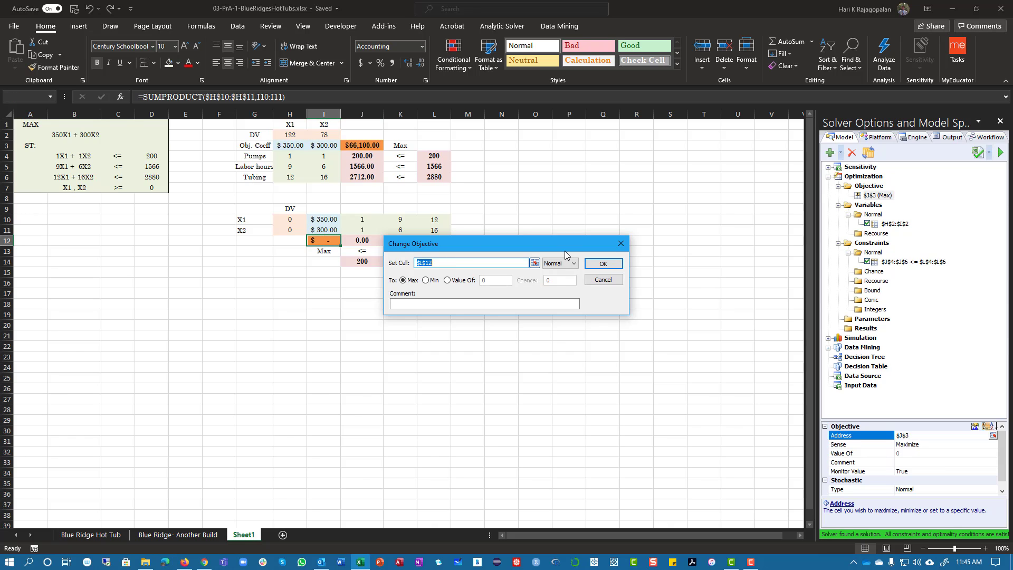
click(605, 263)
Change the solver's normal variable cells to $H$10:$H$11
double_click(895, 224)
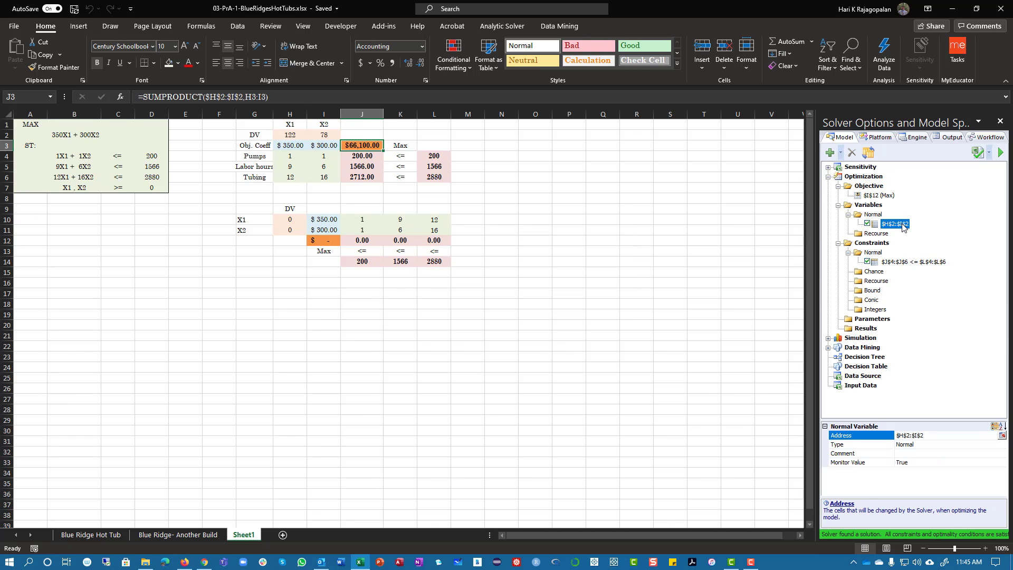
drag(290, 219, 290, 231)
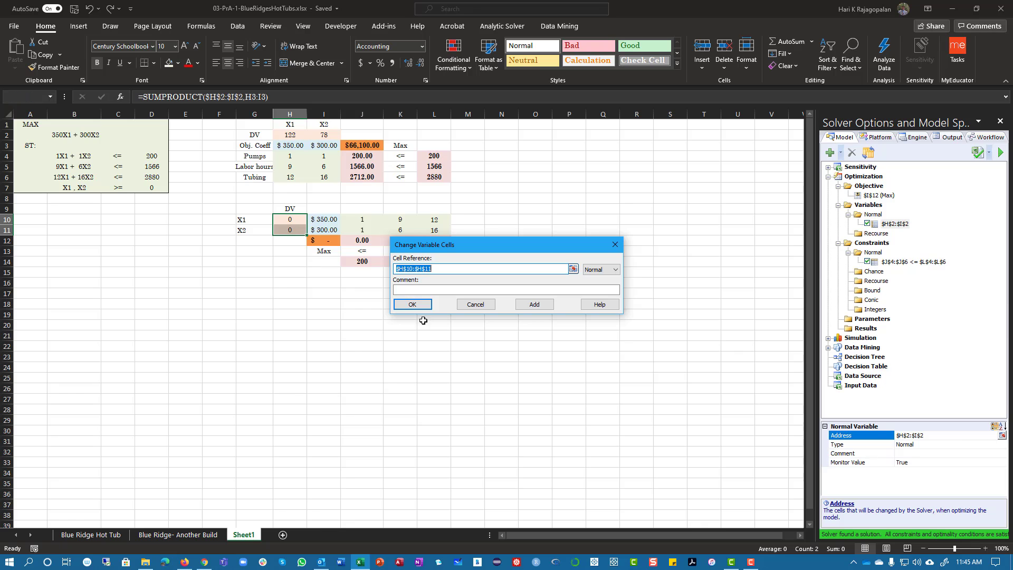
click(412, 304)
Change the solver's normal constraint to $J$12:$L$12 <= $J$14:$L$14
double_click(907, 262)
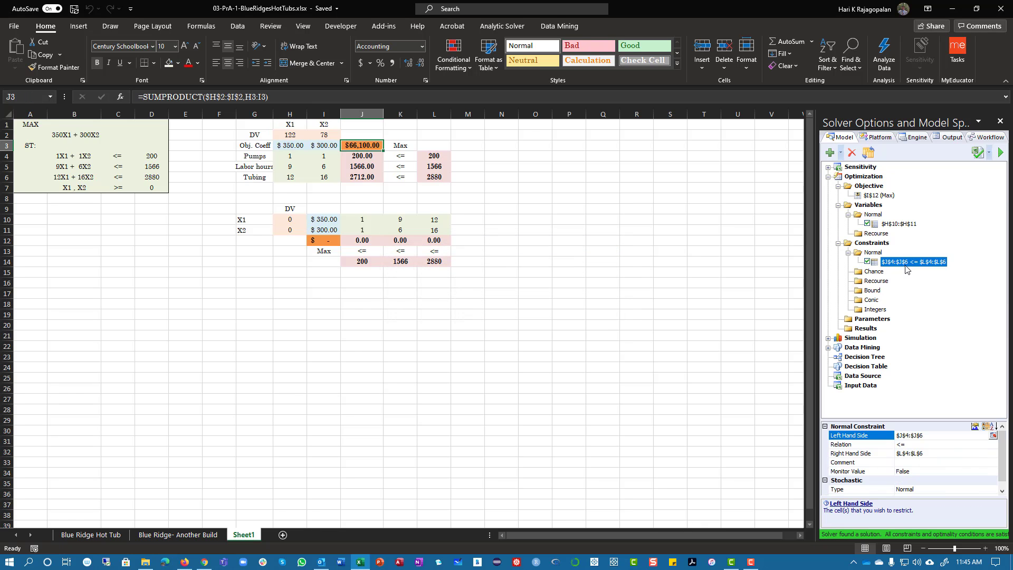
drag(422, 243, 382, 324)
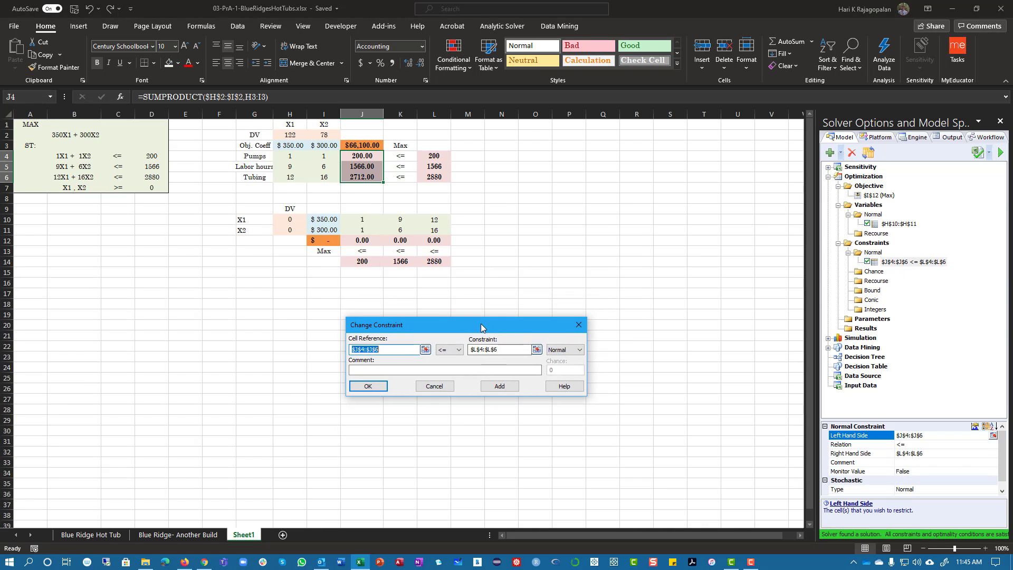
click(352, 239)
drag(351, 239, 434, 240)
key(Tab)
key(Tab)
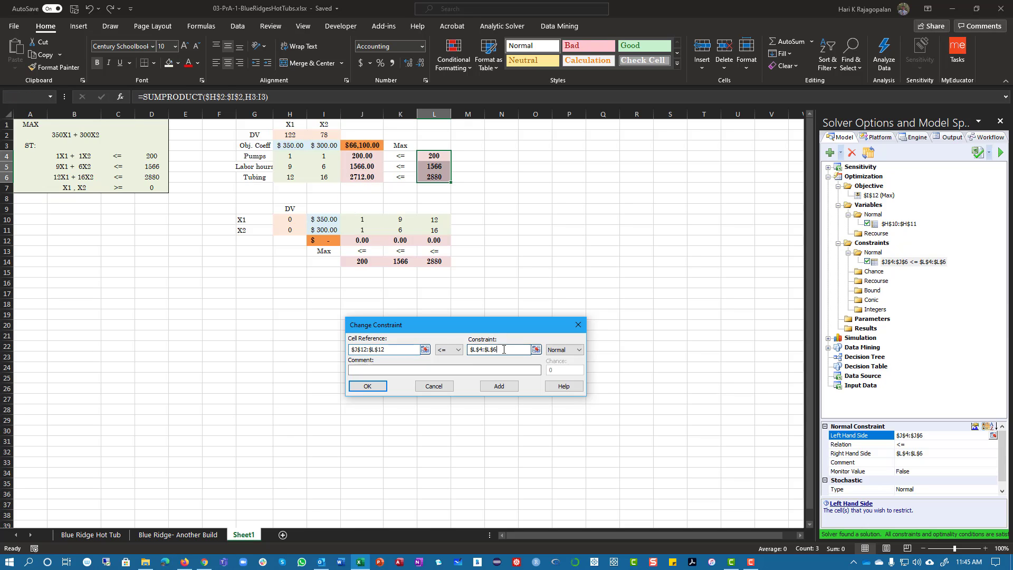
drag(356, 264, 430, 262)
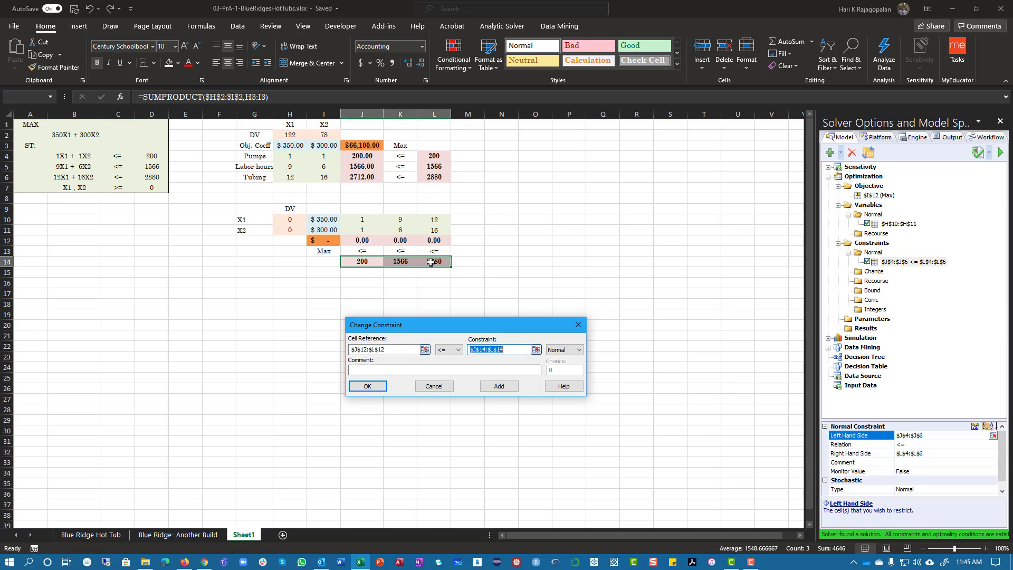
click(368, 387)
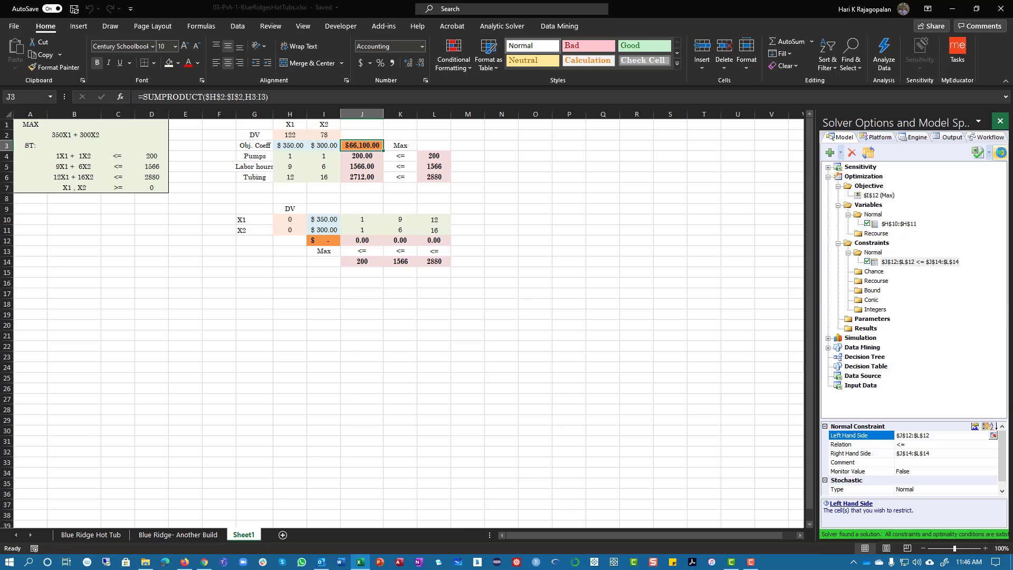
Solve the alternative model and widen column I so the objective value in I12 fits
click(405, 347)
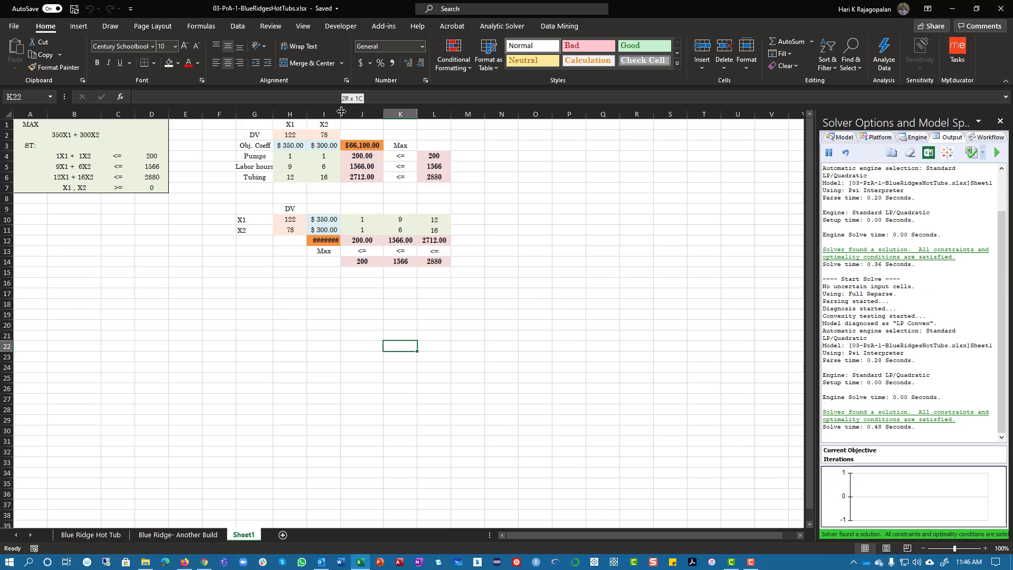
click(330, 311)
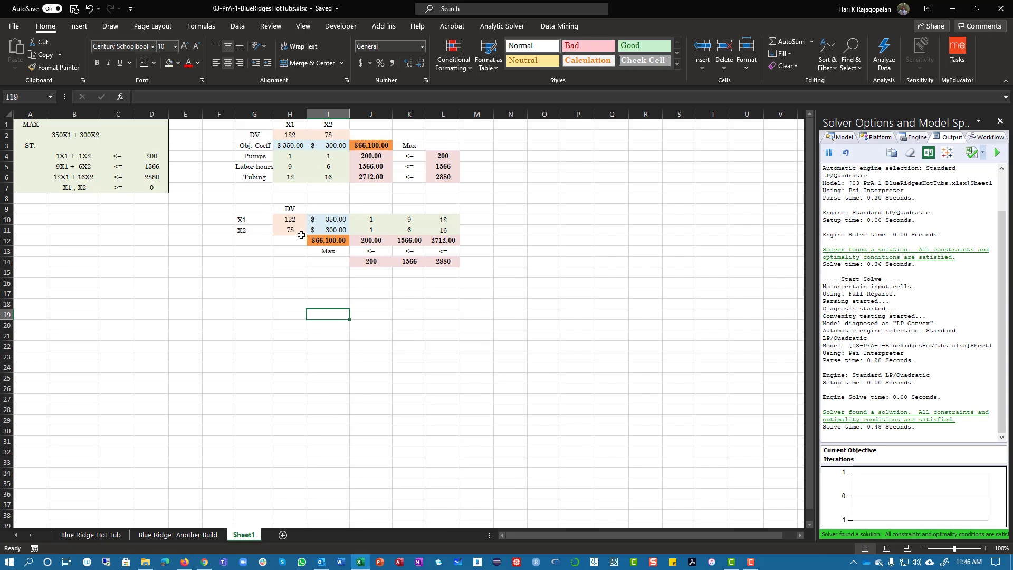
click(289, 221)
click(291, 232)
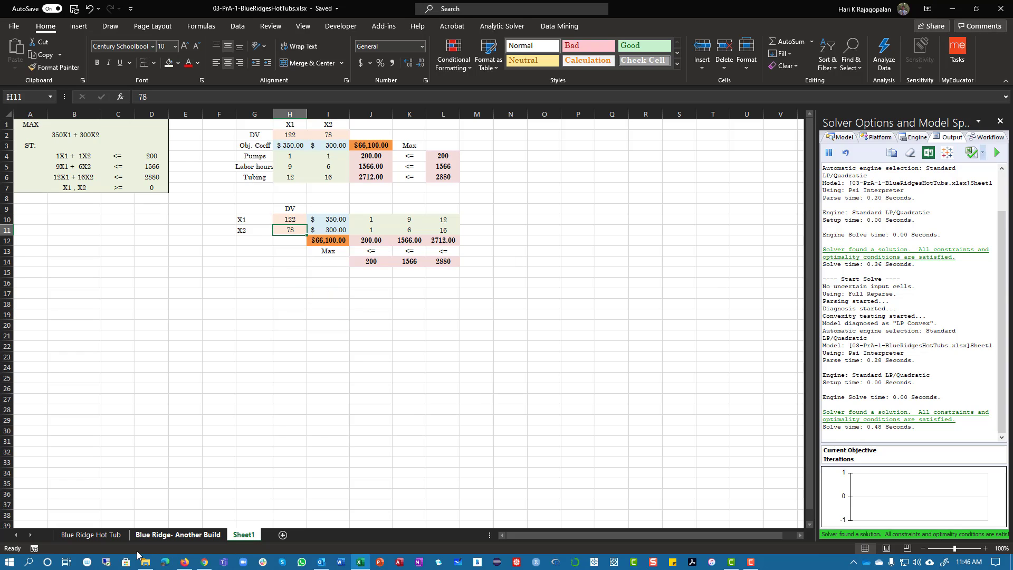
Compare the layouts on the Blue Ridge Hot Tub and Blue Ridge- Another Build sheets with the formulation and models on Sheet1
click(113, 536)
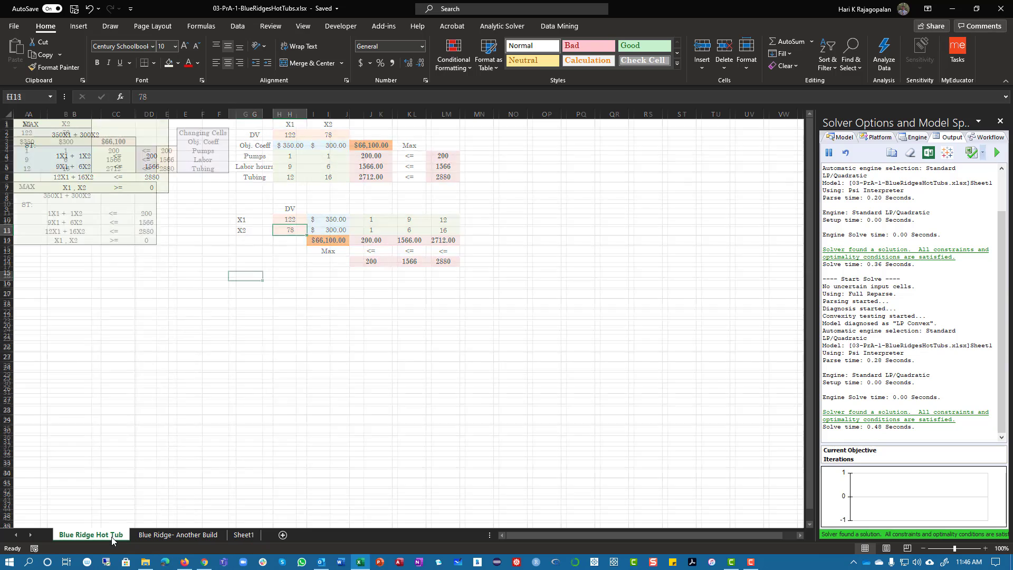
click(178, 535)
right_click(236, 350)
click(188, 351)
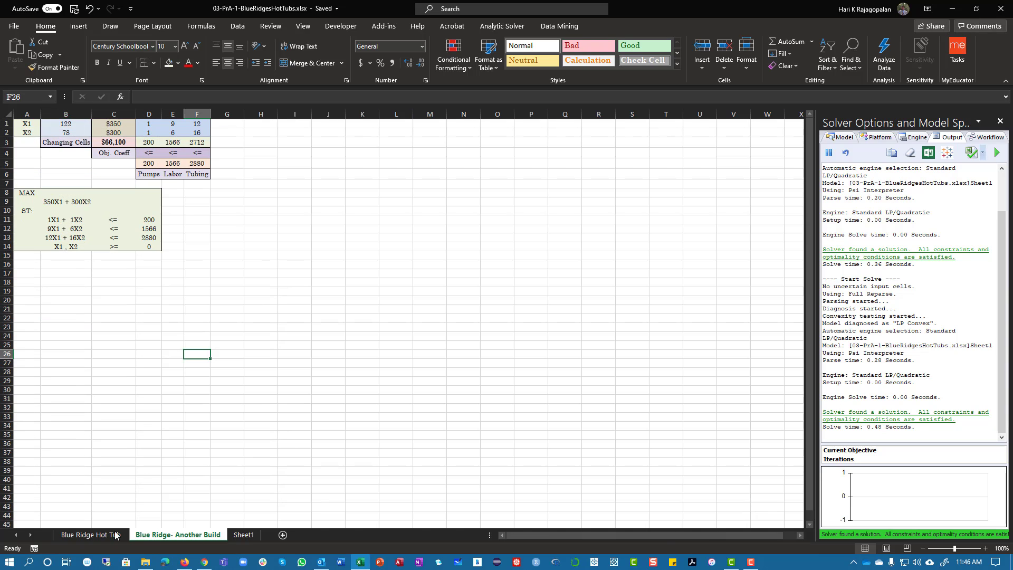
click(62, 536)
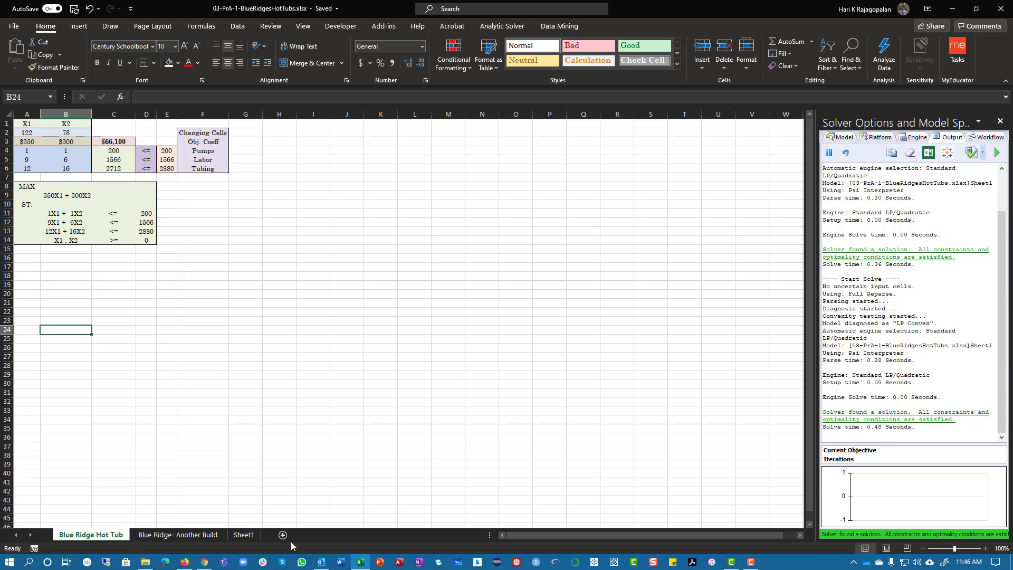
click(244, 536)
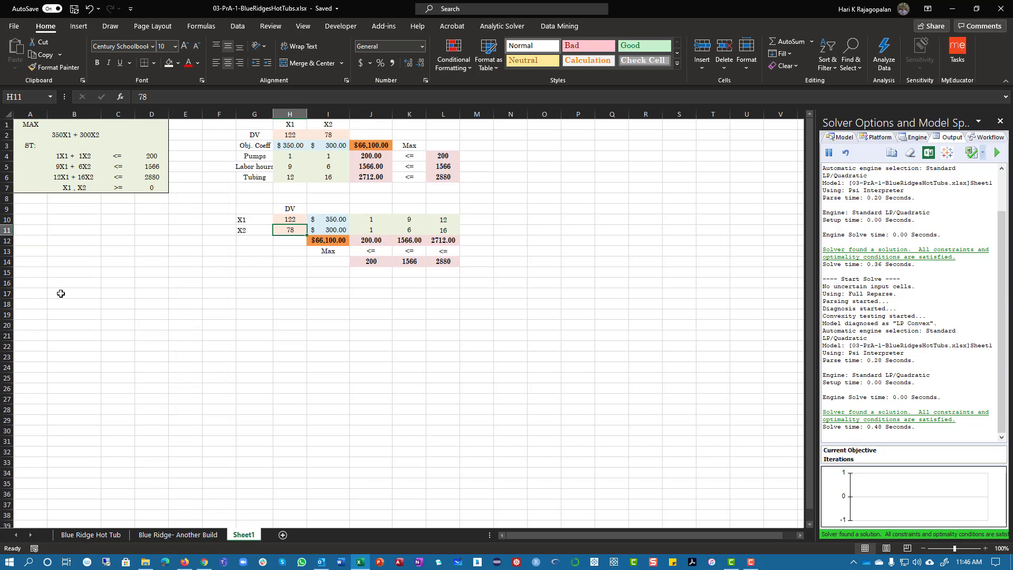
click(51, 136)
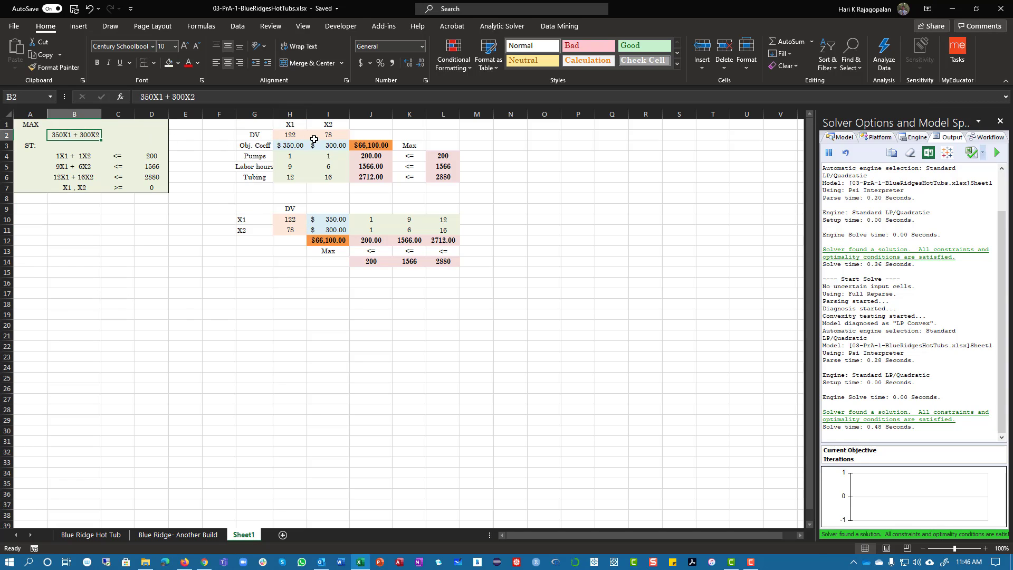
Enter the variable headings X1, X2, X3, X4 and X5 in H17:L17
click(294, 293)
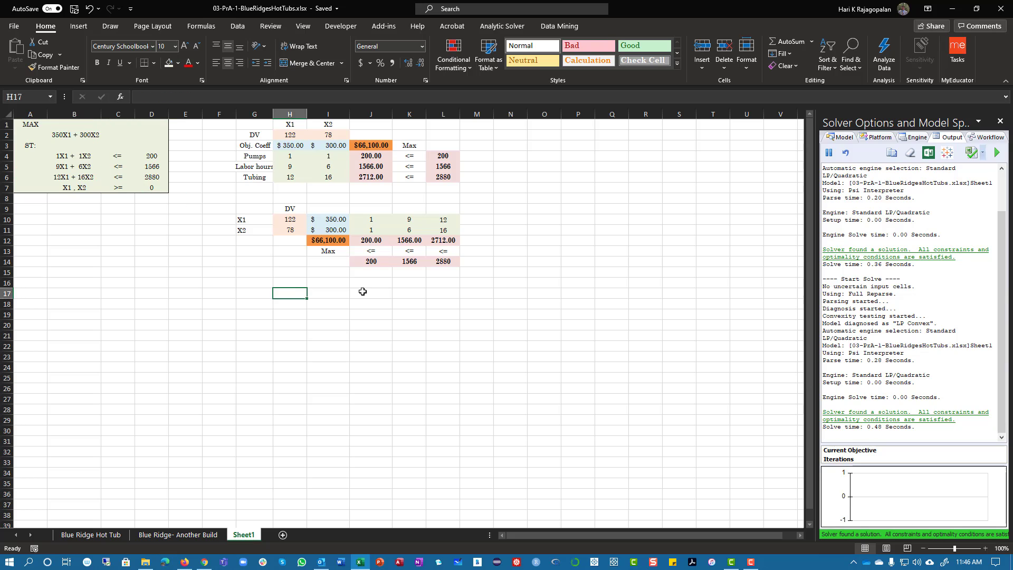
text(X1)
key(Tab)
text(X2)
key(Tab)
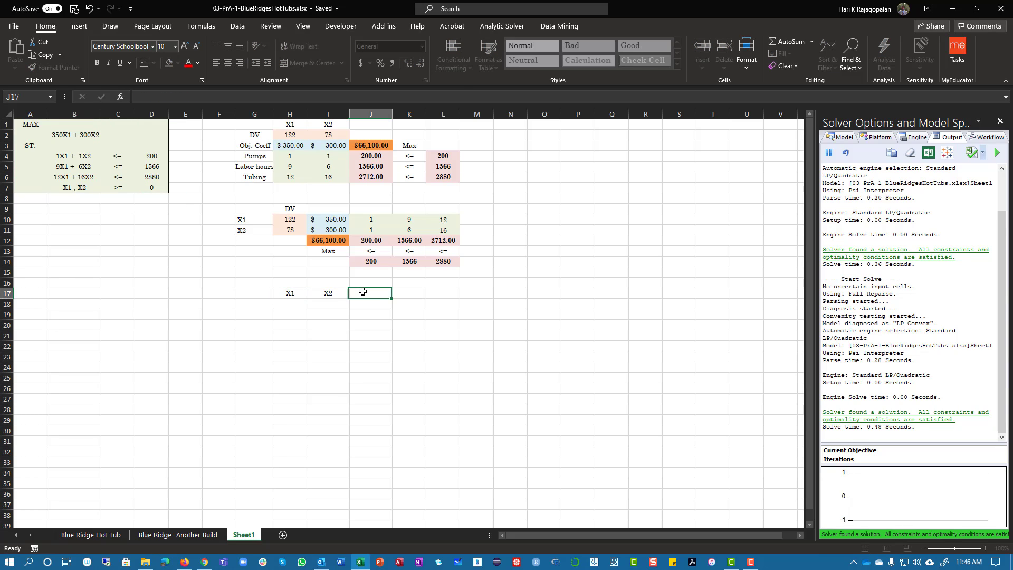
text(X3)
key(Tab)
text(X4)
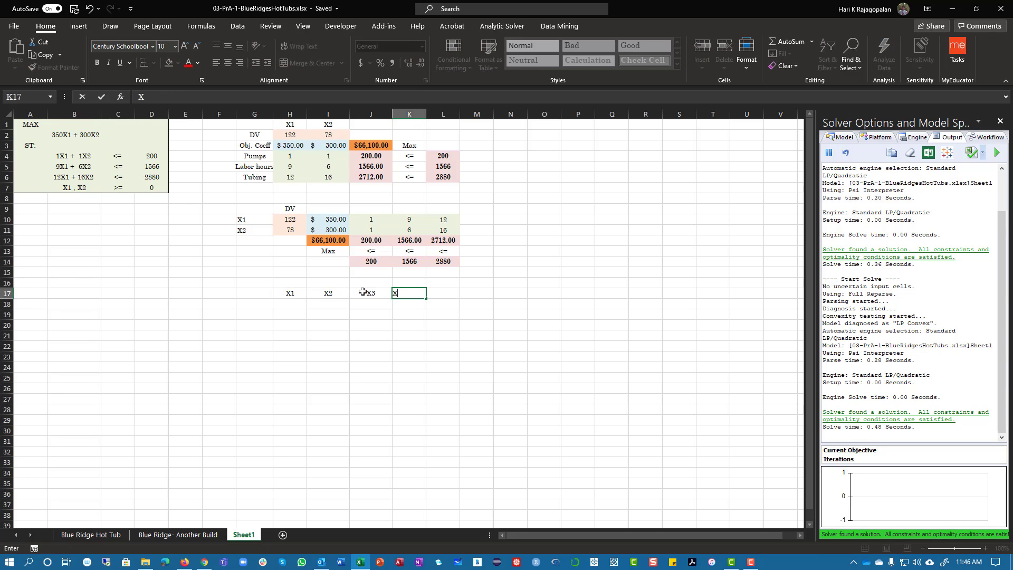
key(Tab)
text(X)
key(Tab)
key(shift+Tab)
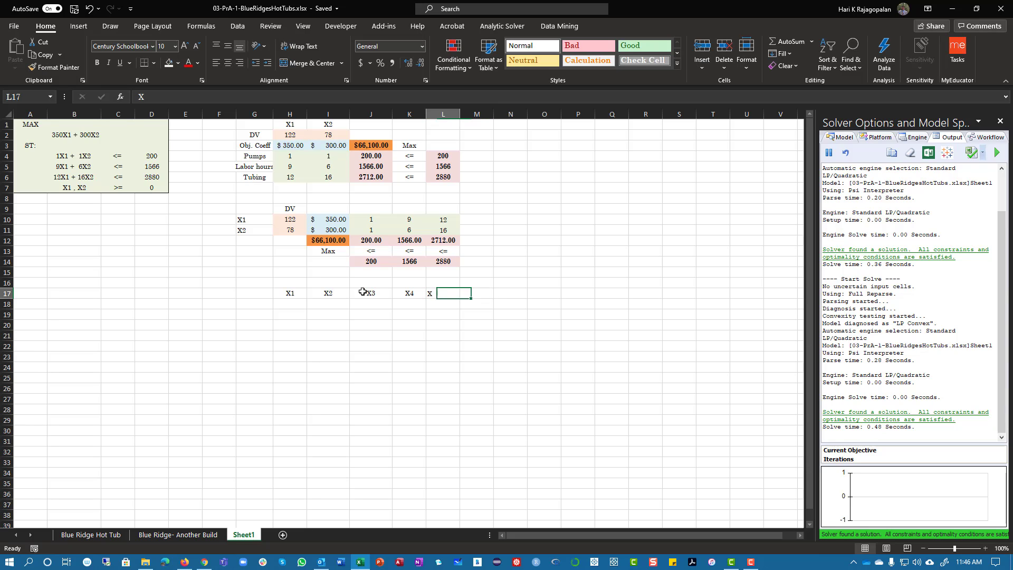
text(X5)
key(Return)
Shade the decision variable cells H18:L18 with the light green fill
key(shift+Left)
key(shift+Left)
key(shift+Left)
key(shift+Left)
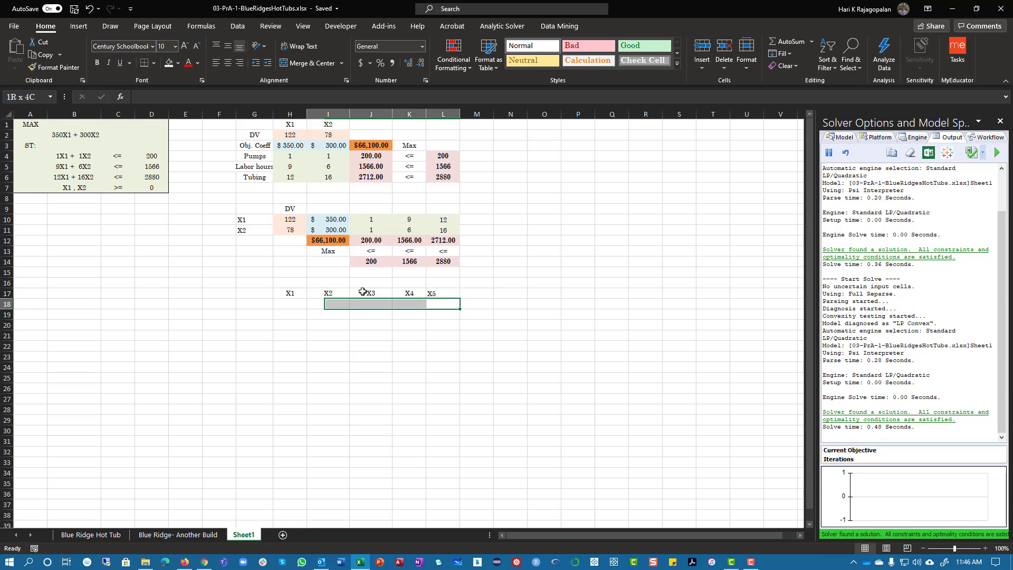
click(168, 62)
Label G19 as Obj Coeff for the new layout's objective coefficient row
click(259, 313)
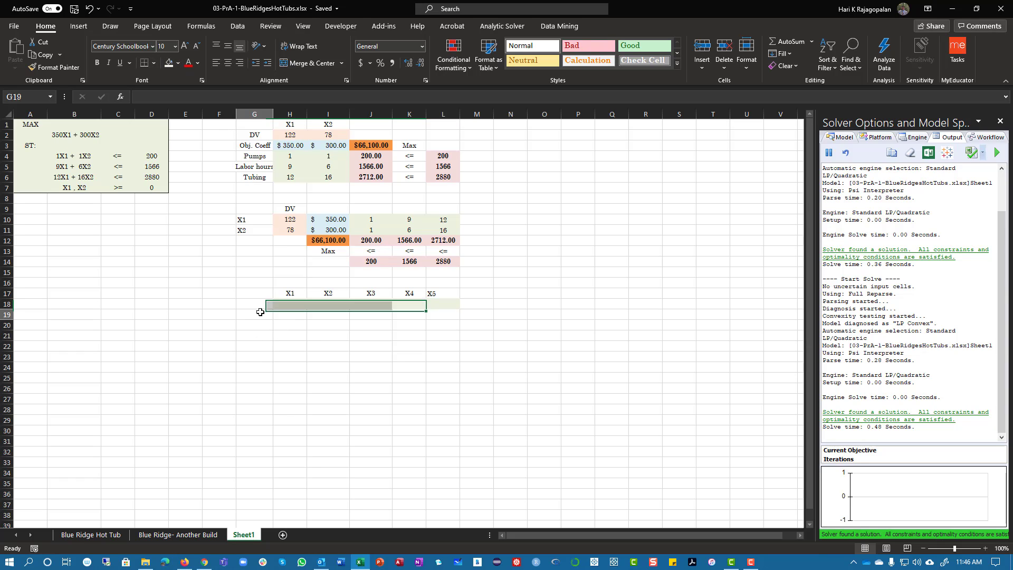
text(Obj C)
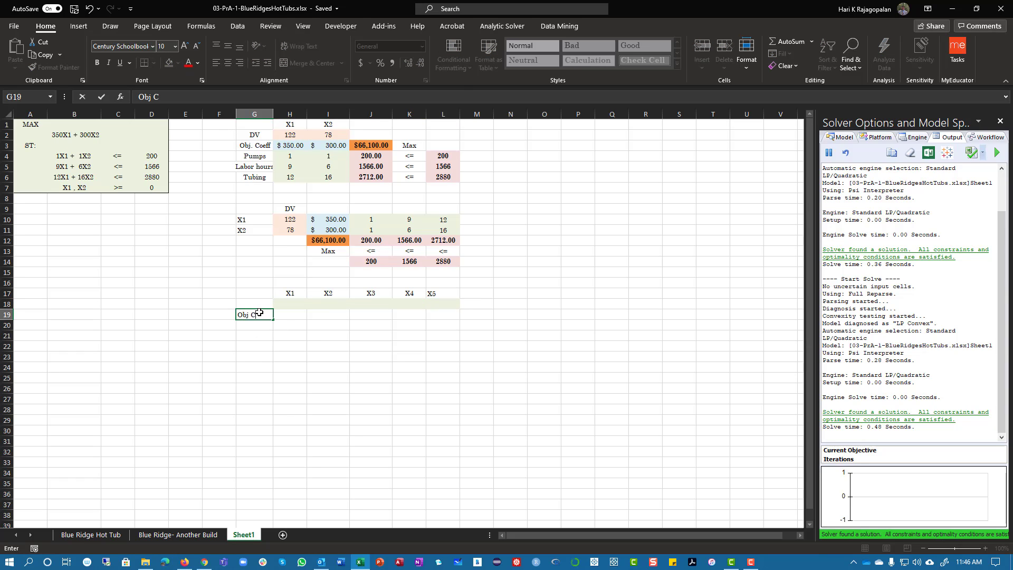
text(oef)
key(Return)
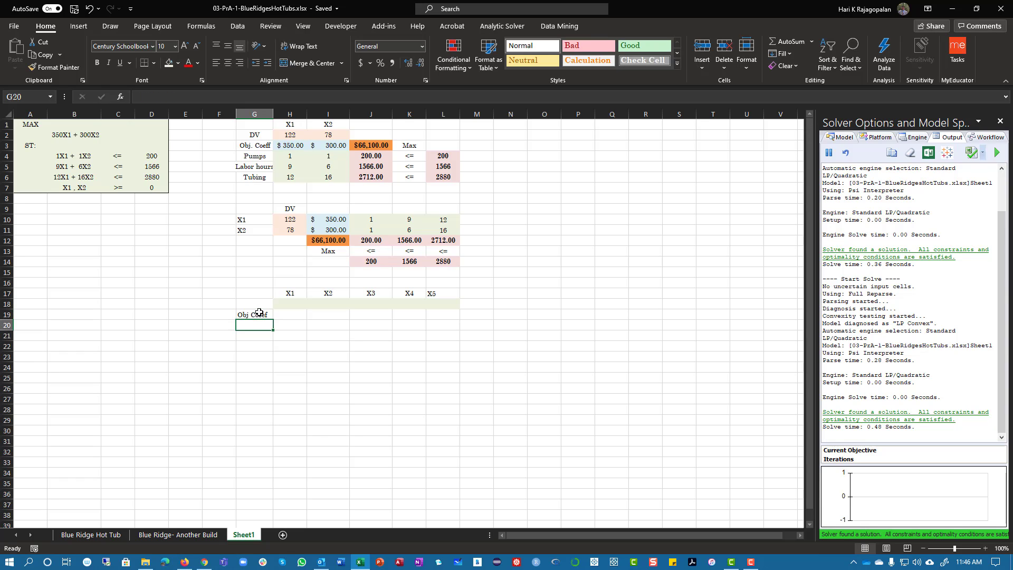
Examine the blank ranges in columns M, N and O from row 19 down, beside the five-variable layout
key(Right)
key(Right)
key(Right)
key(Right)
key(Right)
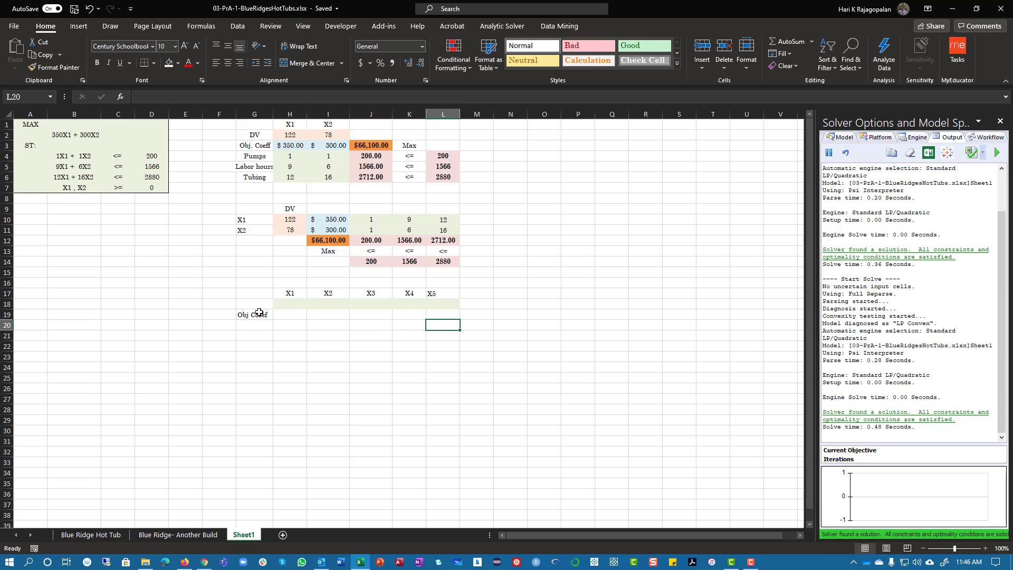
key(Right)
key(Up)
key(shift+Down)
key(shift+Down)
key(shift+Down)
key(shift+Down)
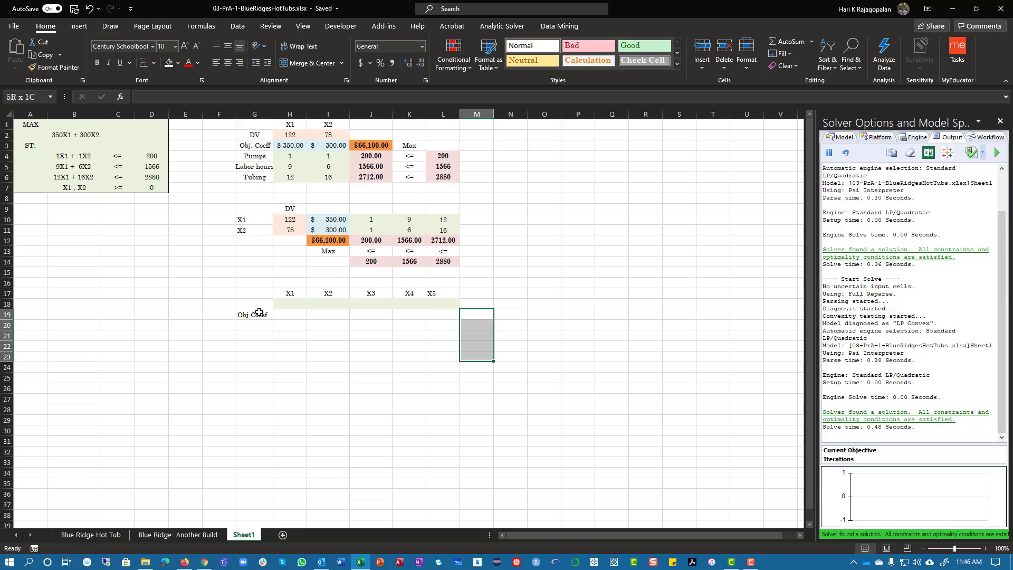
key(shift+Down)
key(Right)
key(shift+Down)
key(shift+Down)
key(shift+Down)
key(shift+Down)
key(shift+Down)
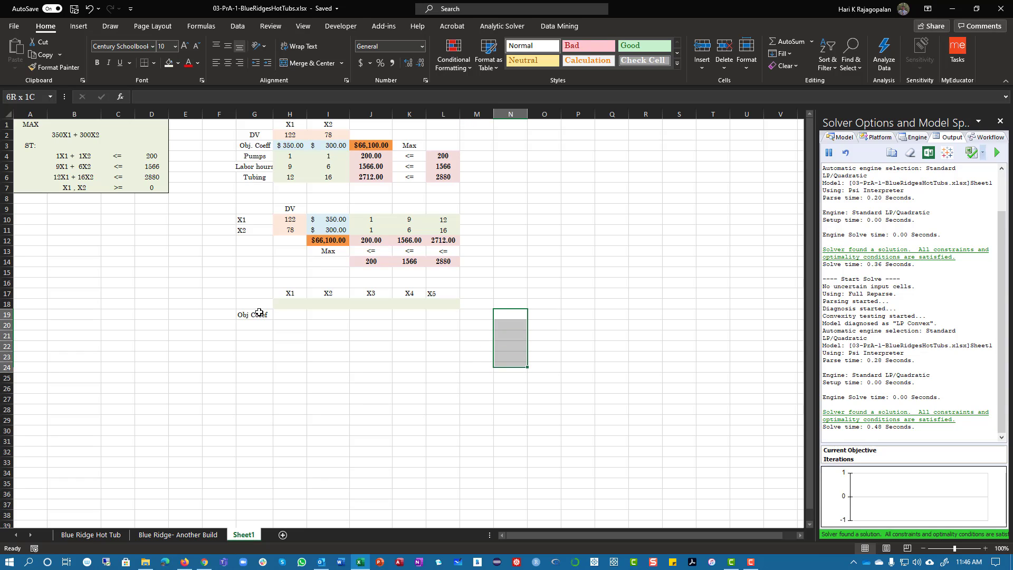
key(Right)
key(shift+Down)
key(shift+Down)
key(shift+Down)
key(shift+Down)
key(shift+Down)
key(shift+Down)
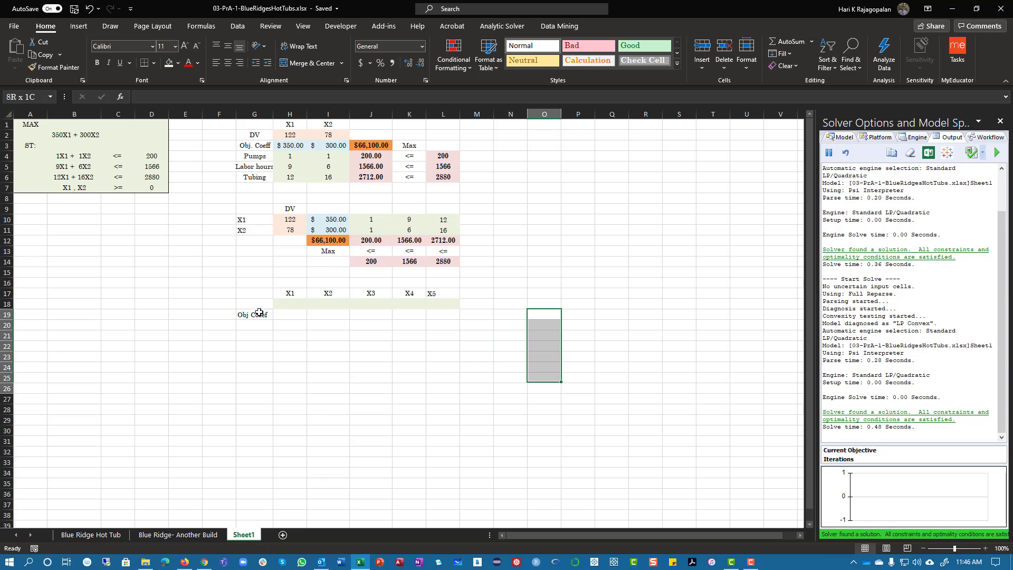
click(195, 325)
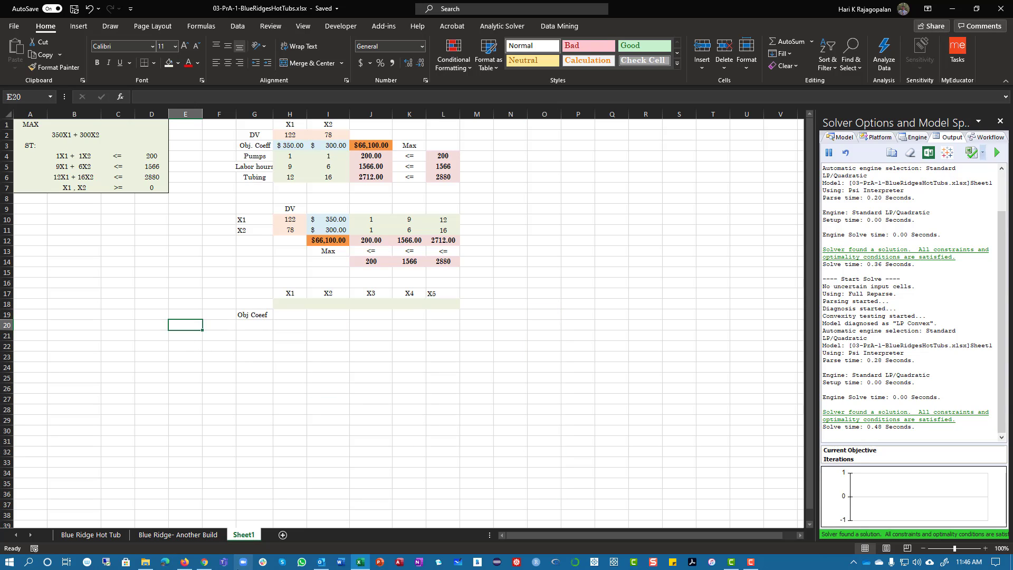